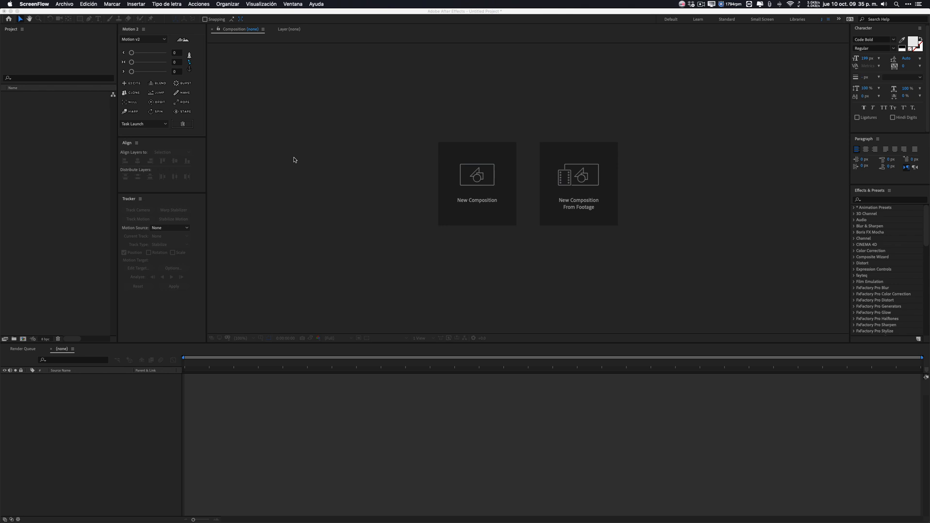
Start a new composition and set its size to 1280 × 720
key(super+n)
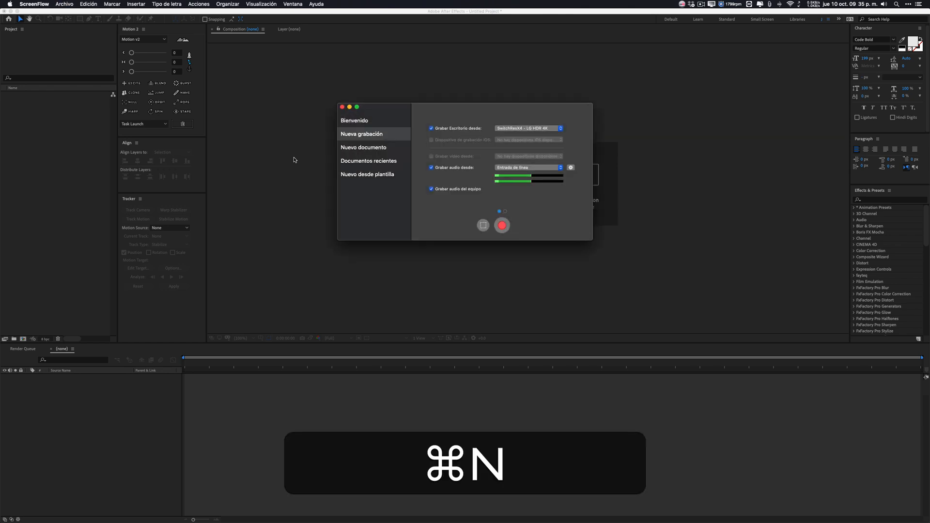
click(293, 160)
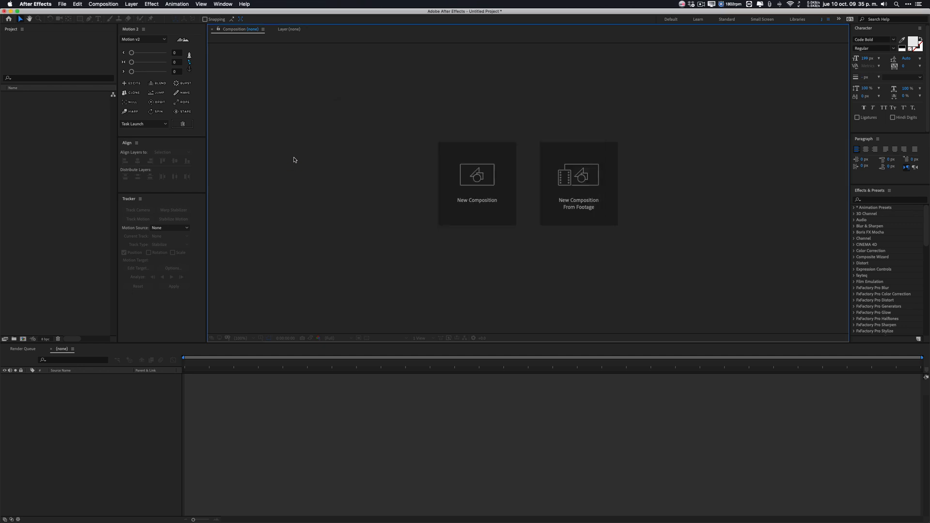
key(super+n)
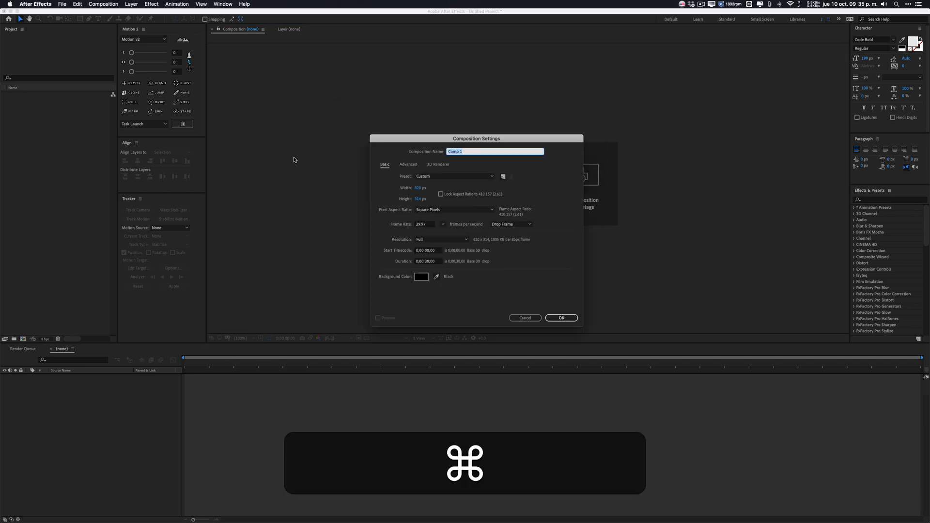
click(420, 188)
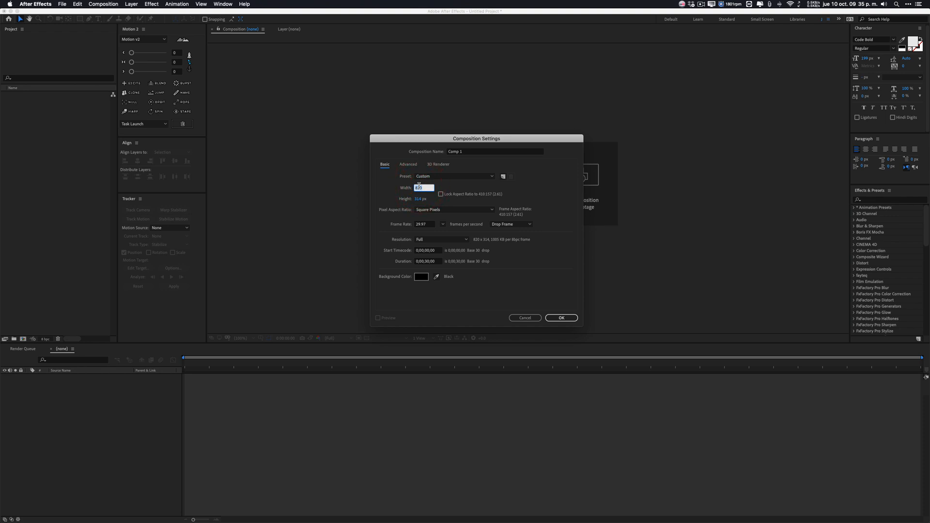
text(127)
key(BackSpace)
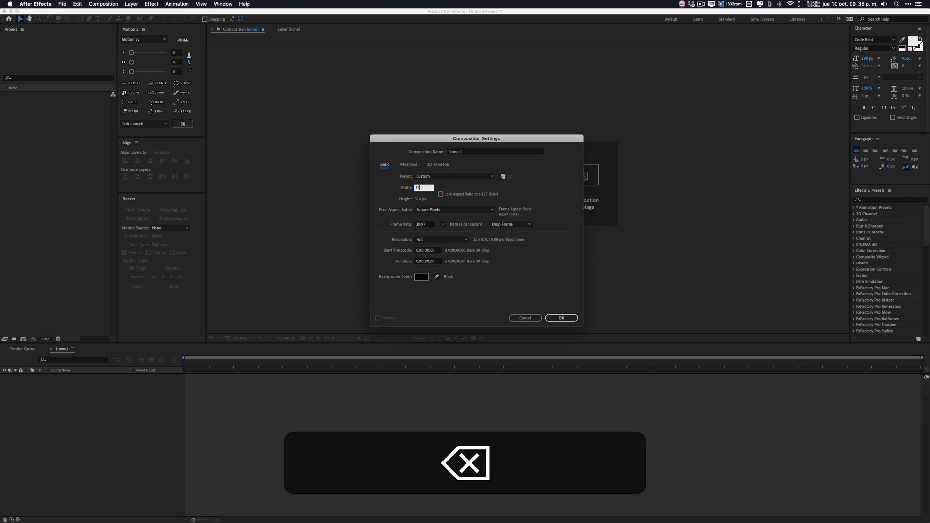
text(80)
key(Tab)
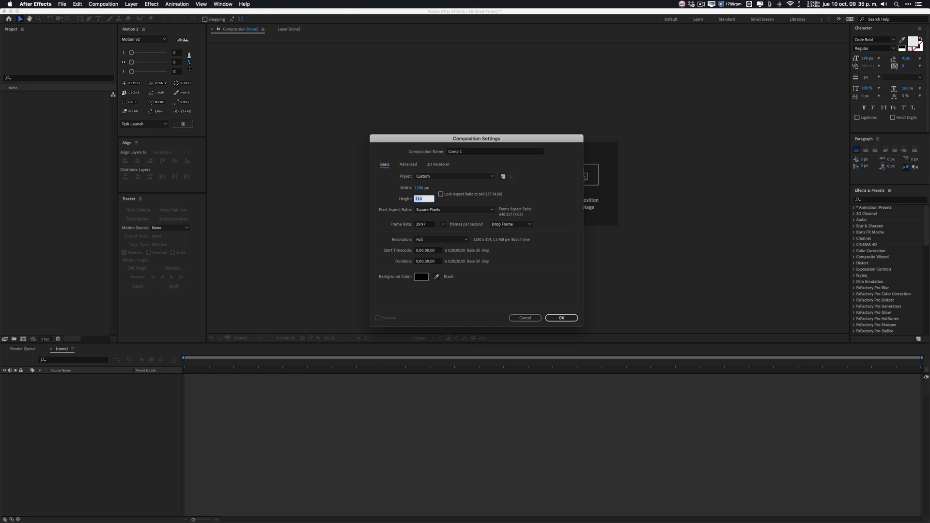
text(720)
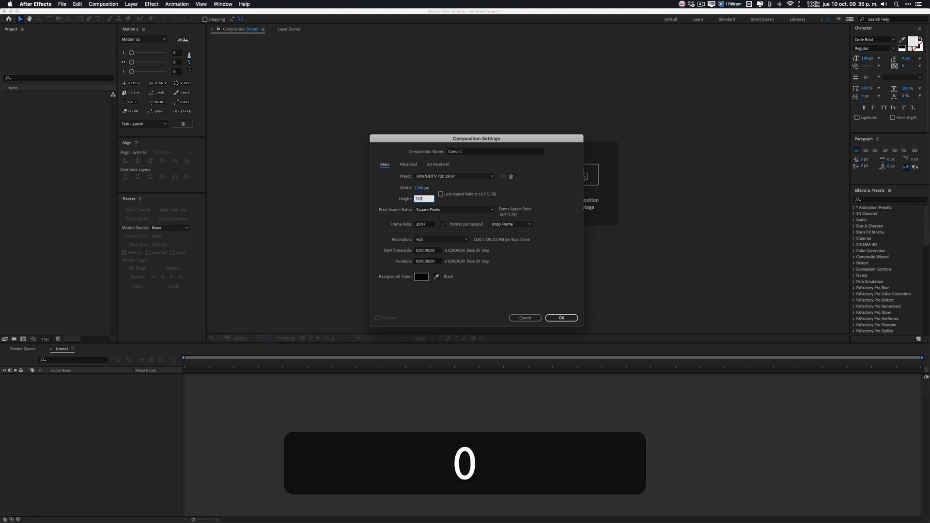
key(Tab)
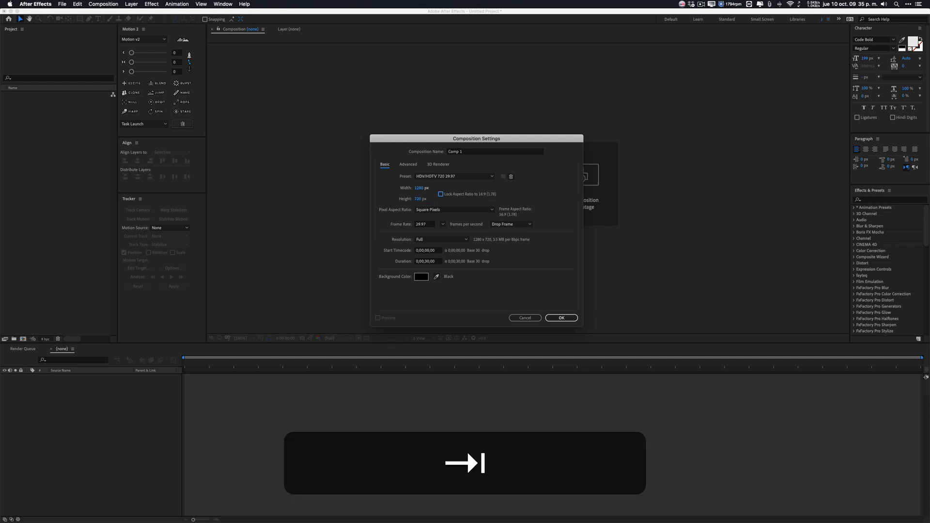
Set the composition duration to 0;00;05;00 and create Comp 1
click(425, 261)
double_click(425, 262)
text(5)
click(493, 154)
click(561, 318)
click(406, 421)
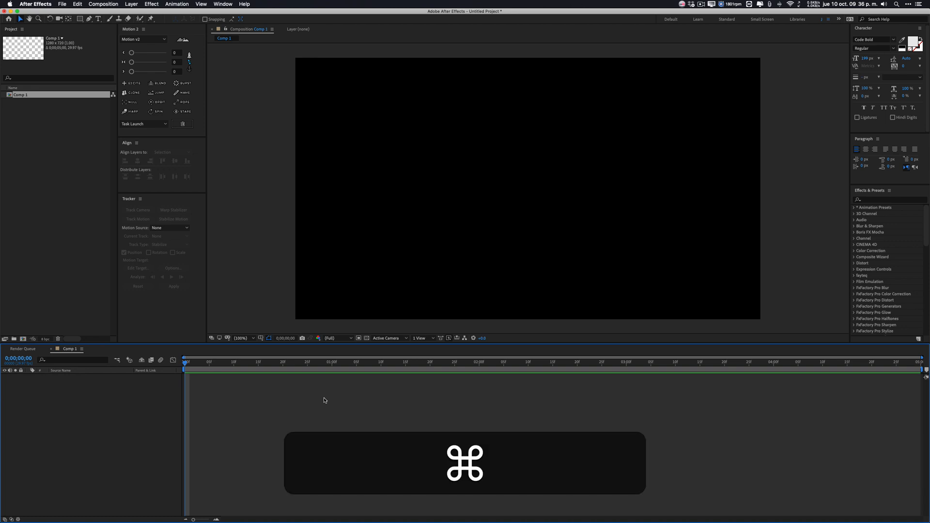
Cancel the extra composition and add a gray solid layer to Comp 1
key(super+n)
key(Escape)
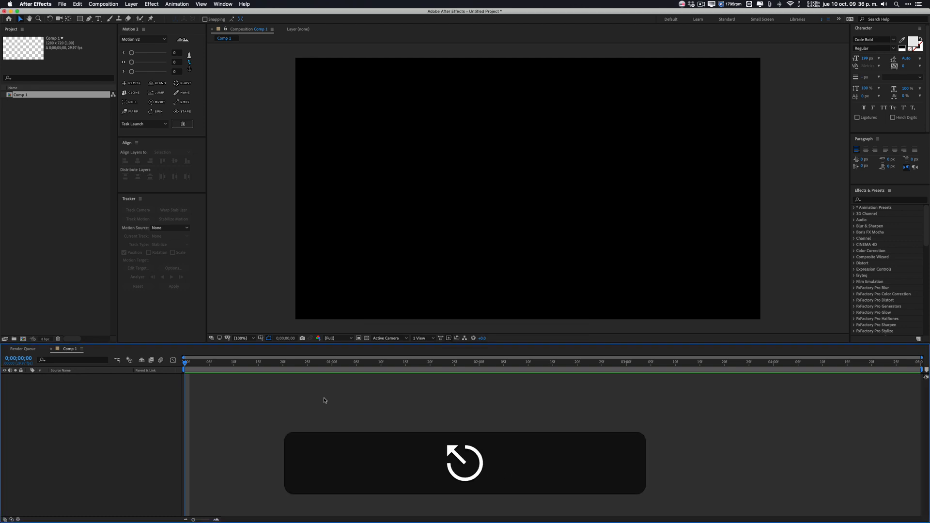
key(super+y)
key(Return)
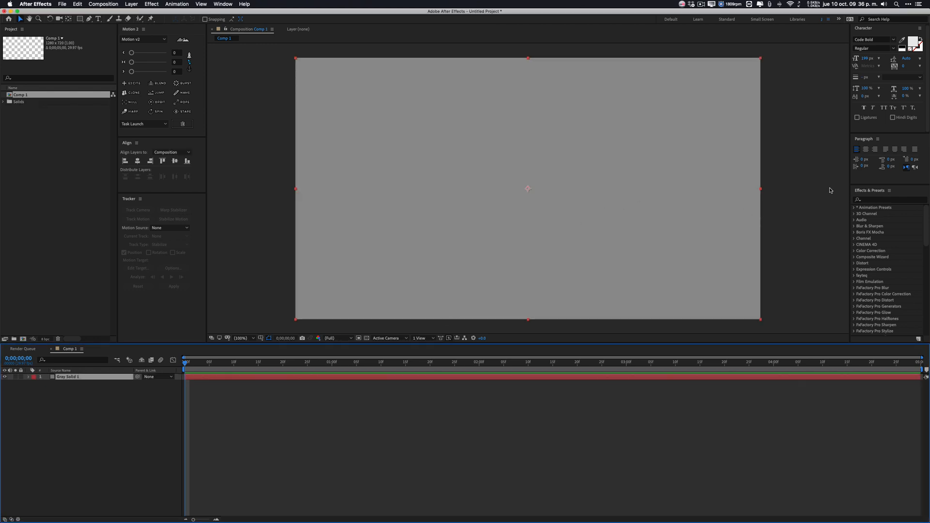
Find the Gradient Ramp effect by searching 'ramp' and apply it to the gray solid
click(870, 199)
text(gra)
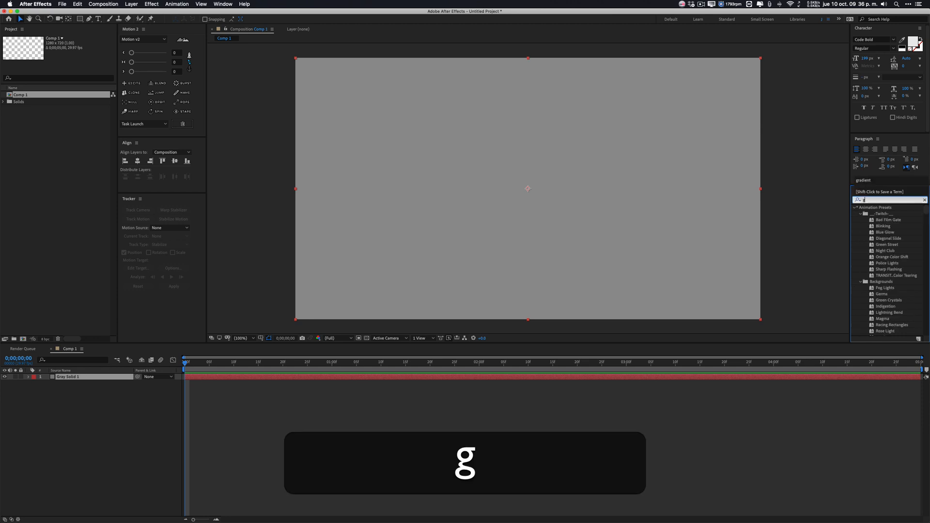
key(BackSpace)
key(BackSpace)
key(BackSpace)
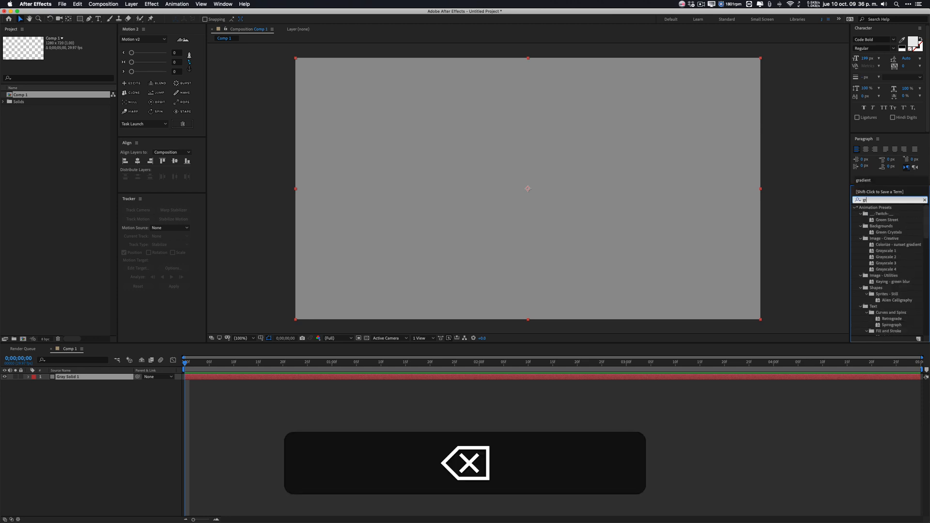
text(ramp)
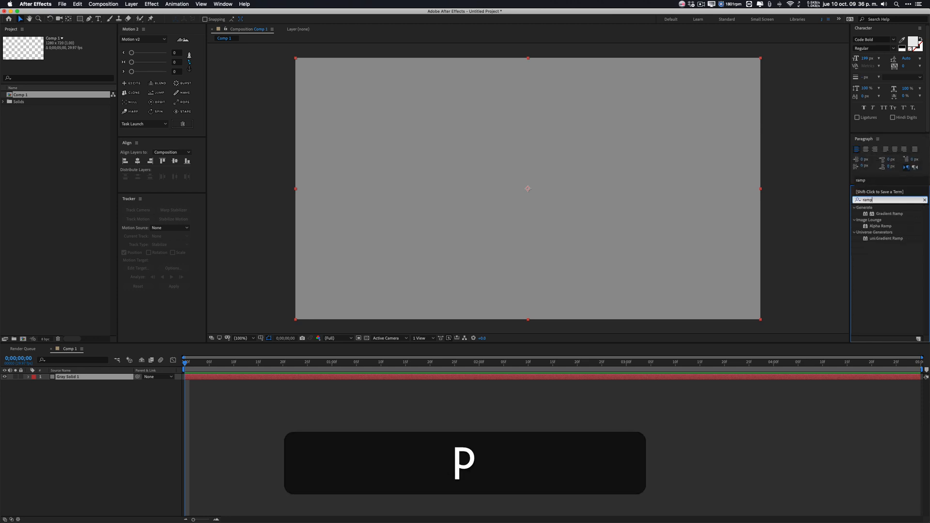
drag(886, 216, 557, 229)
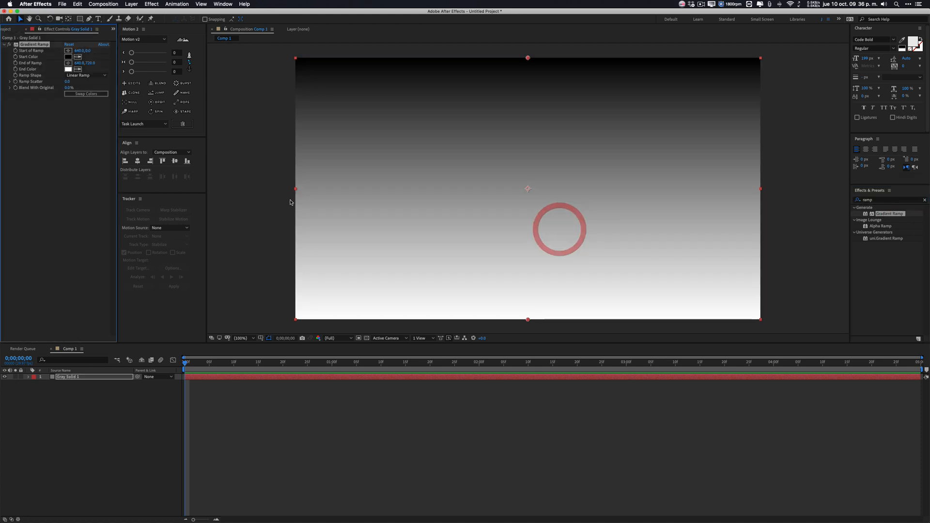
Set the ramp start Y to 360, make it a Radial Ramp, and swap its colours
click(189, 58)
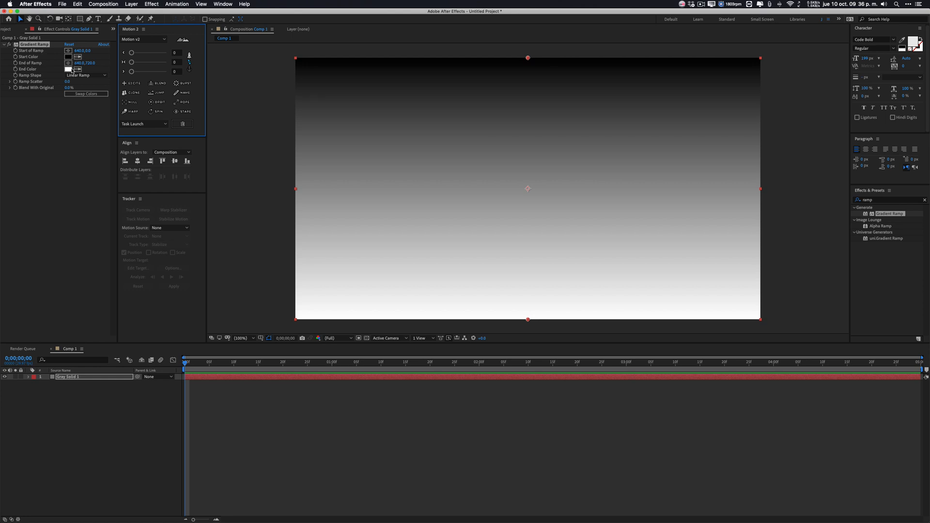
click(96, 50)
text(360)
key(Return)
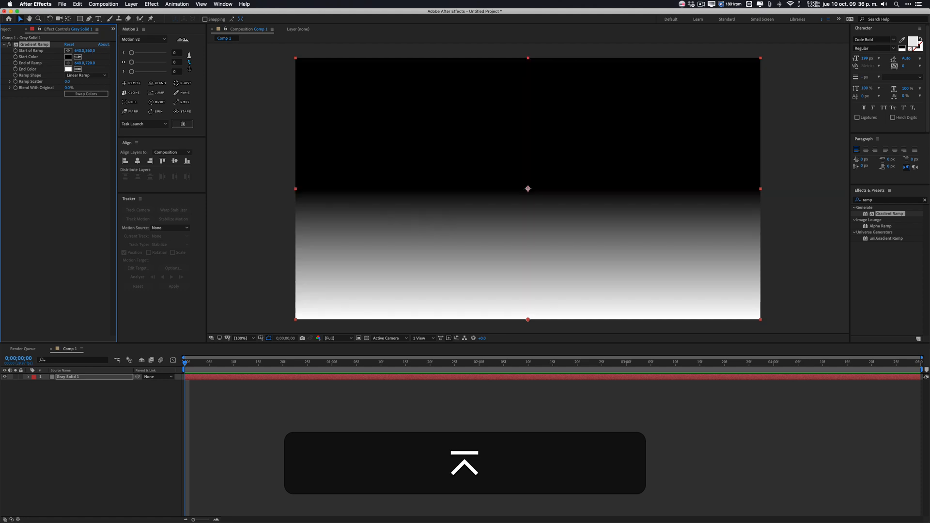
click(97, 76)
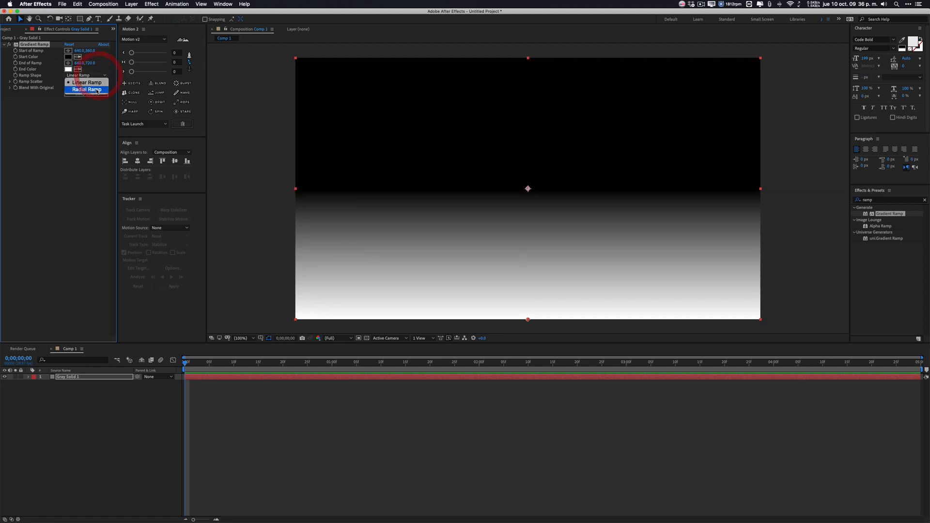
click(97, 90)
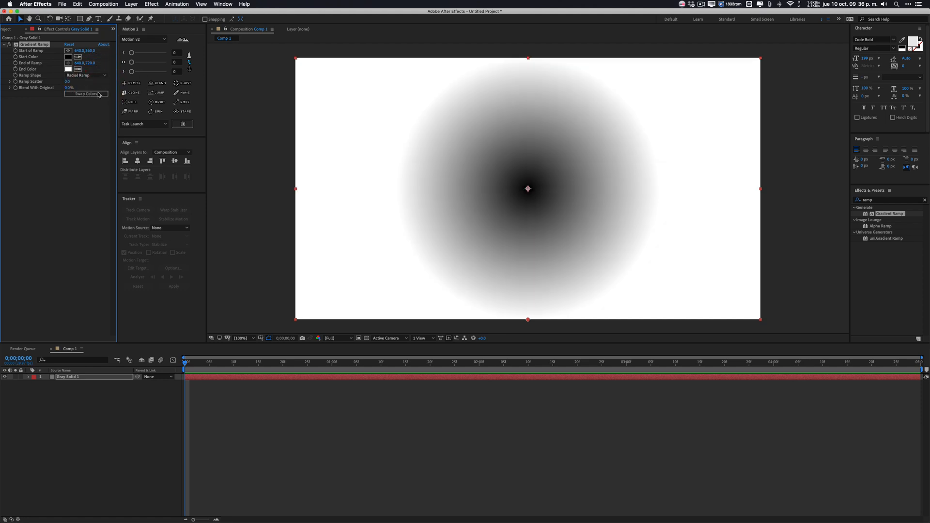
click(96, 94)
Make the start colour blue and widen the End of Ramp to 1329 so blue fills the frame
click(69, 57)
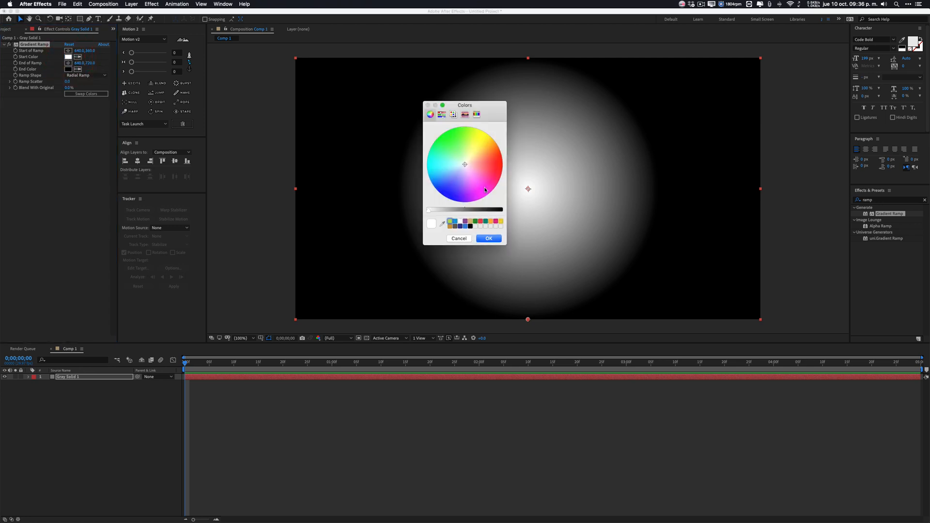
click(458, 223)
click(465, 226)
click(500, 239)
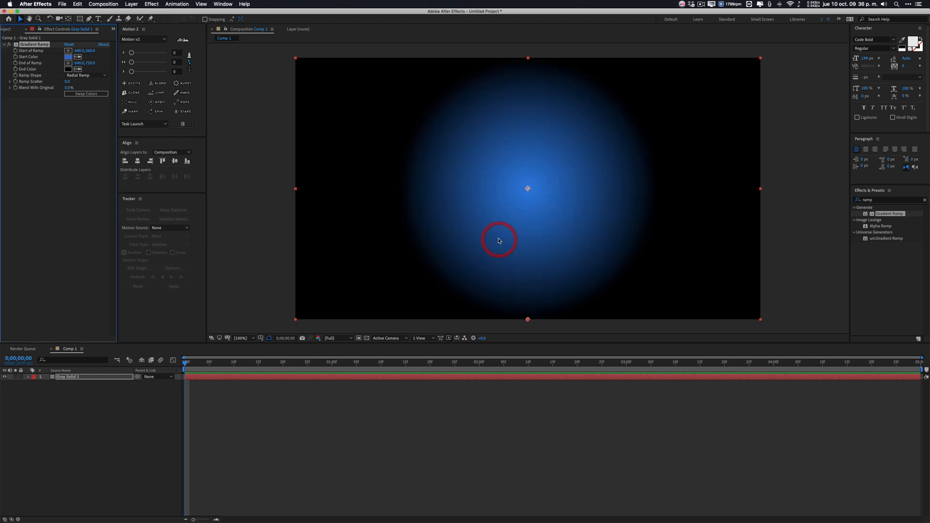
drag(92, 65, 253, 92)
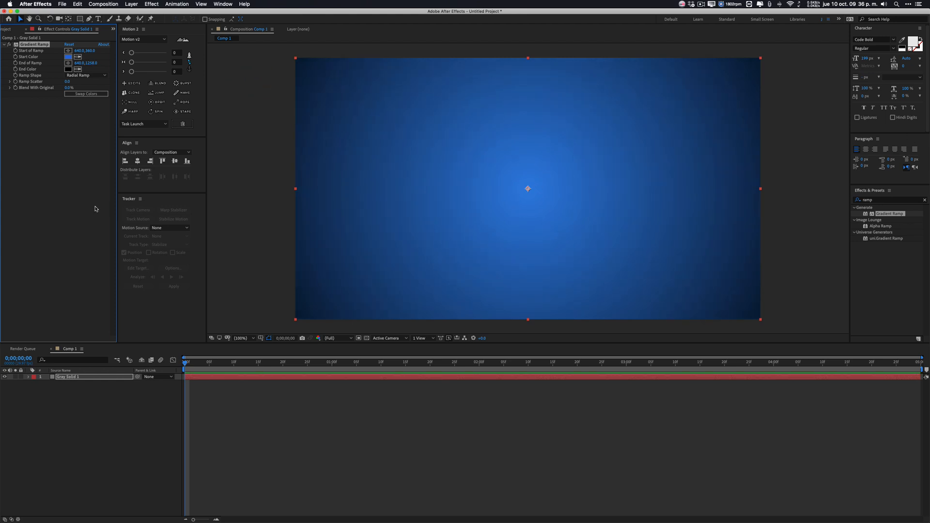
click(115, 427)
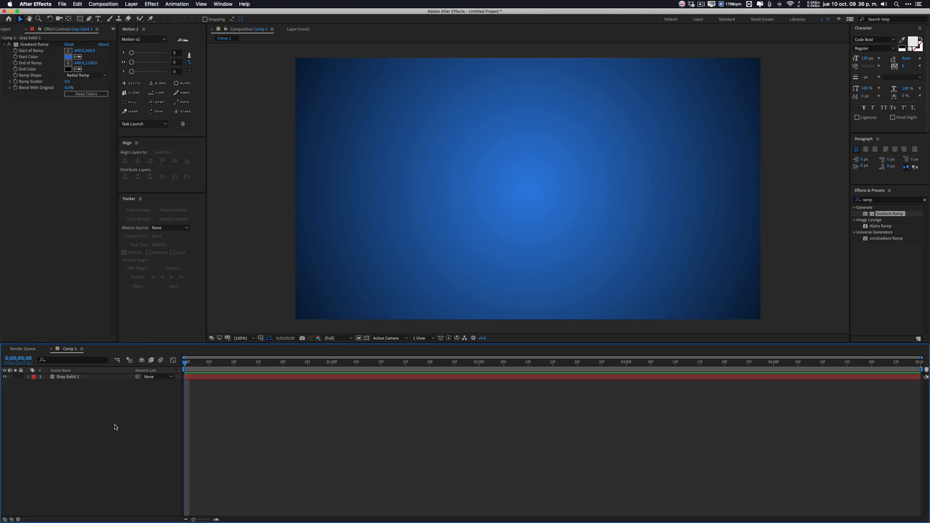
Draw a rectangle on the left side of the frame and move it slightly lower
click(80, 19)
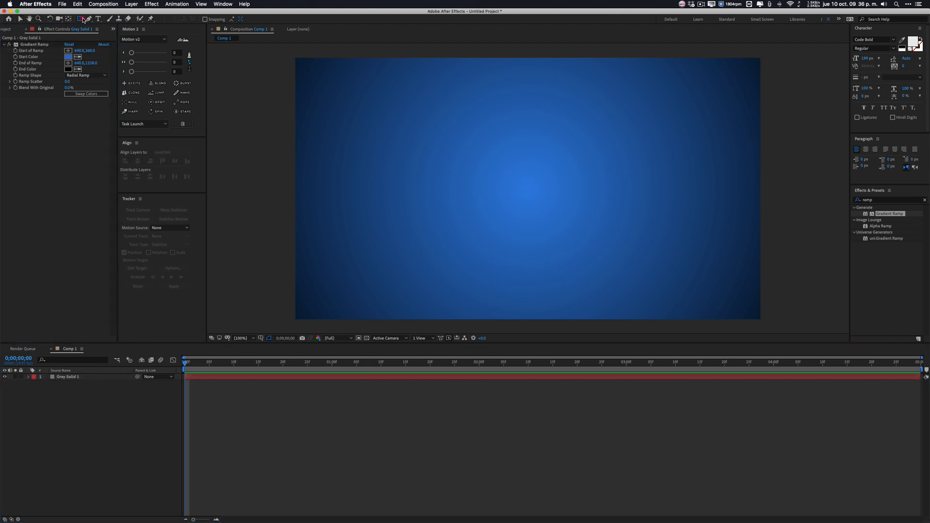
click(302, 412)
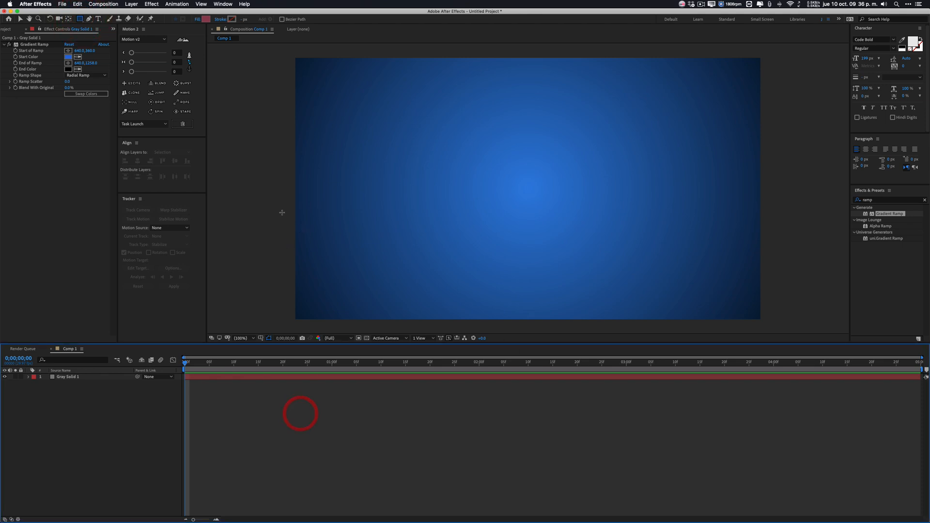
drag(270, 223, 443, 247)
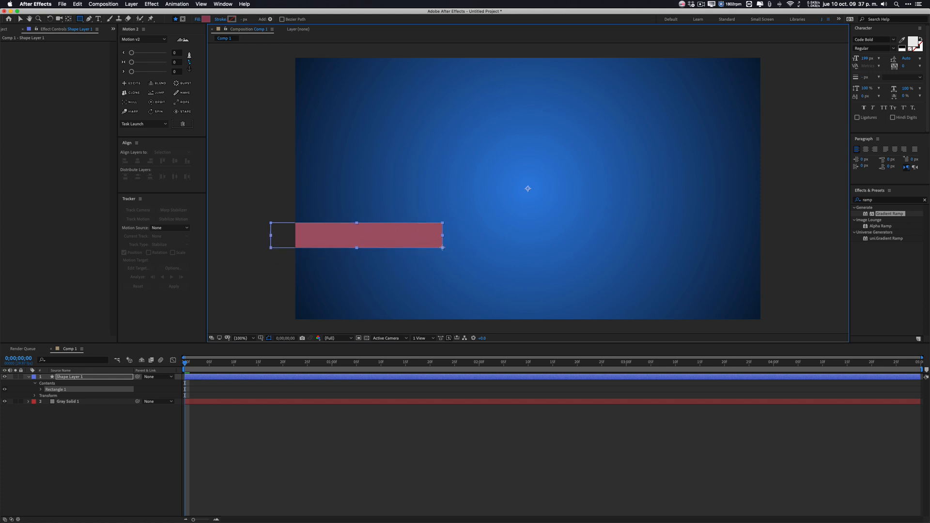
key(v)
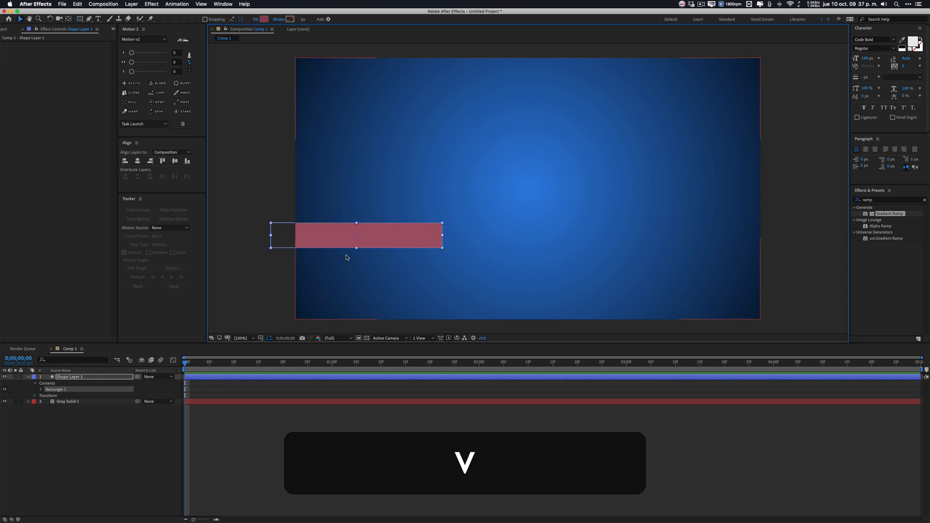
drag(394, 236, 394, 253)
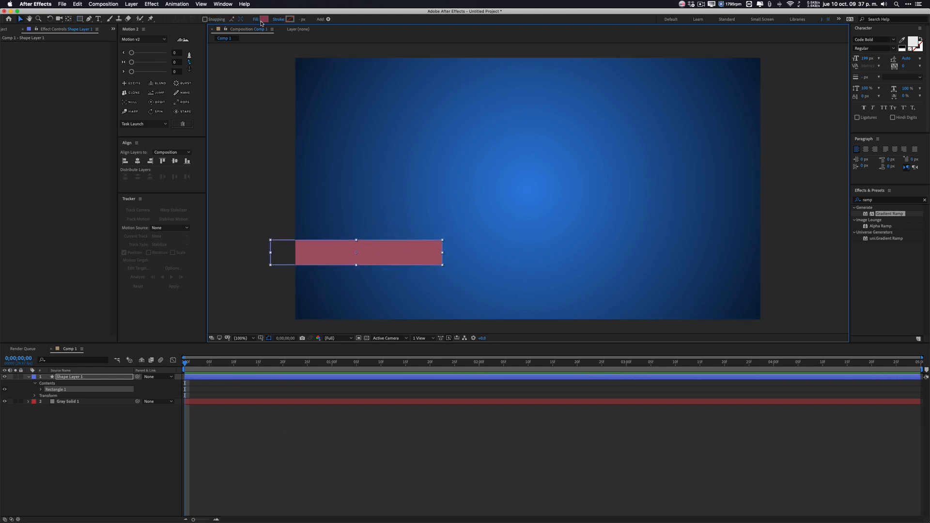
Make the rectangle's fill white, shift it down-left, and start a new text layer
click(262, 19)
click(459, 222)
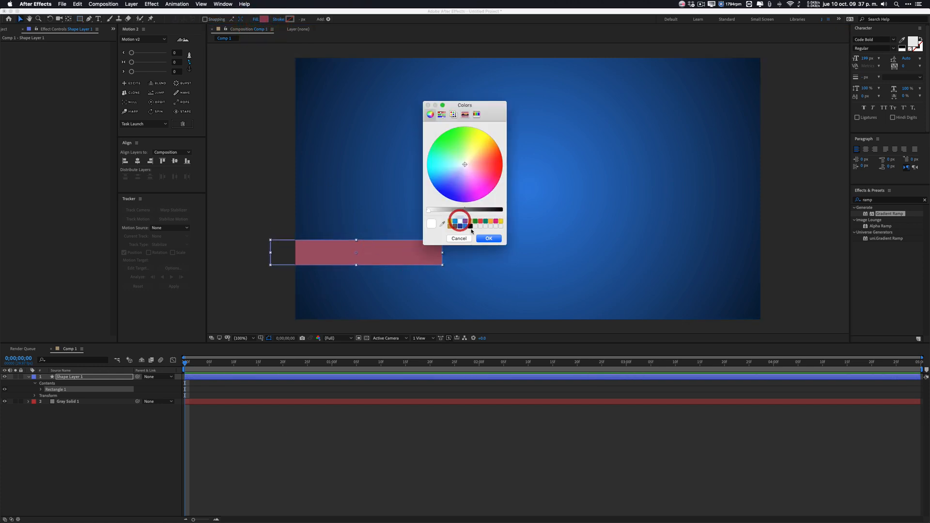
click(489, 238)
drag(384, 259, 380, 270)
click(350, 420)
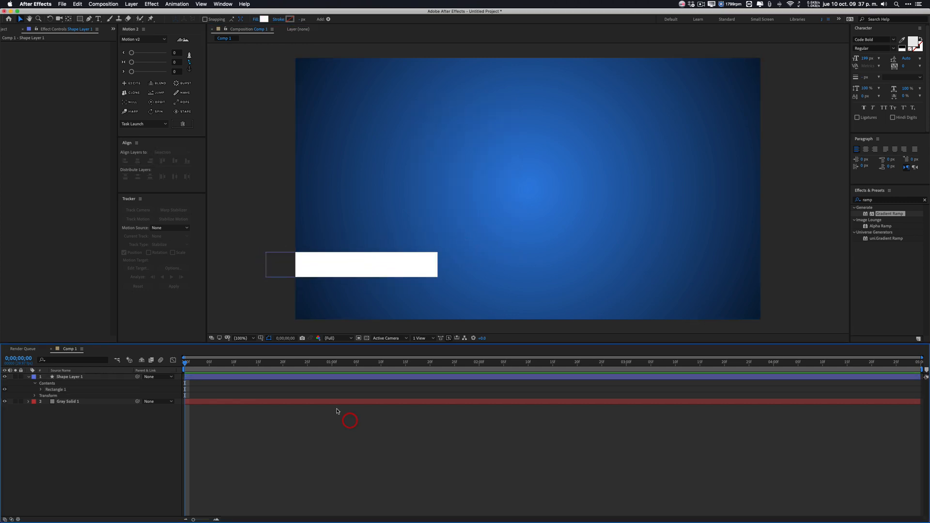
click(97, 19)
click(350, 190)
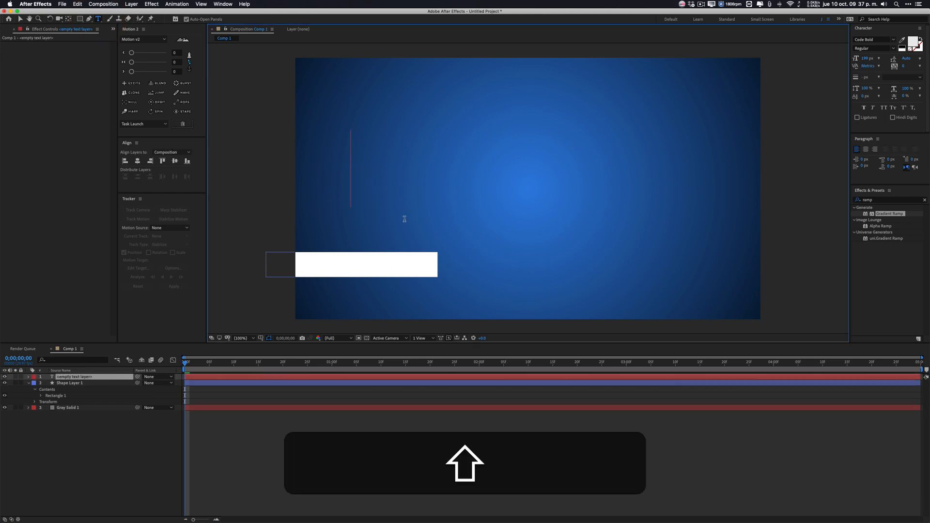
Type the presenter's full name, shrink it to 44 px, and colour it blue
text(Jorge Mart)
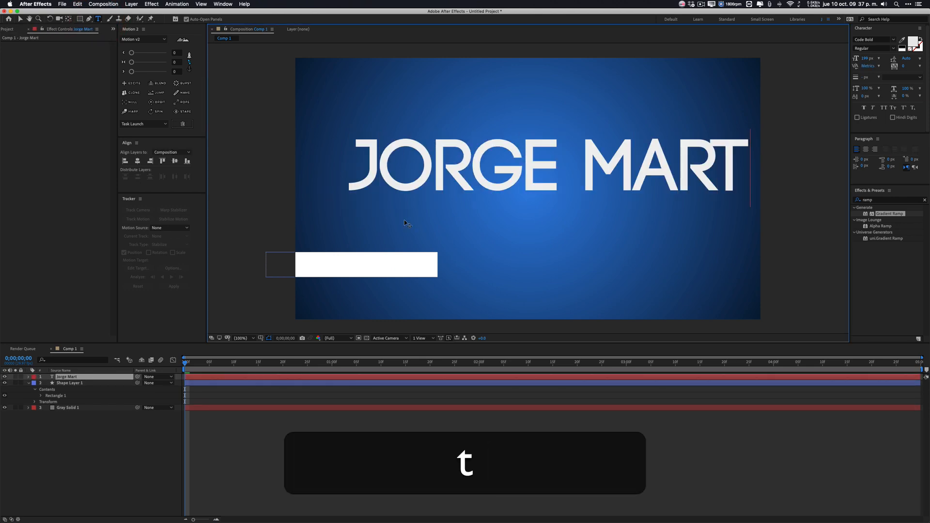
text(inez)
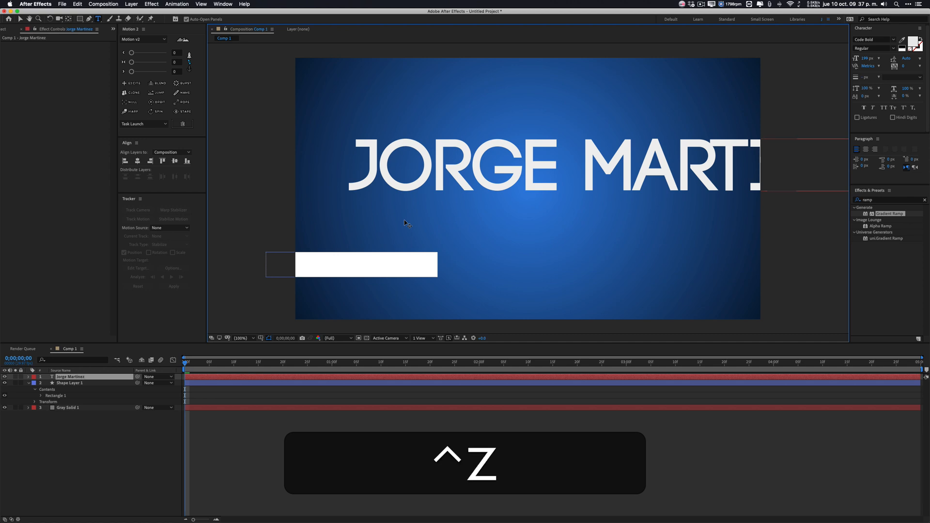
key(ctrl+super+a)
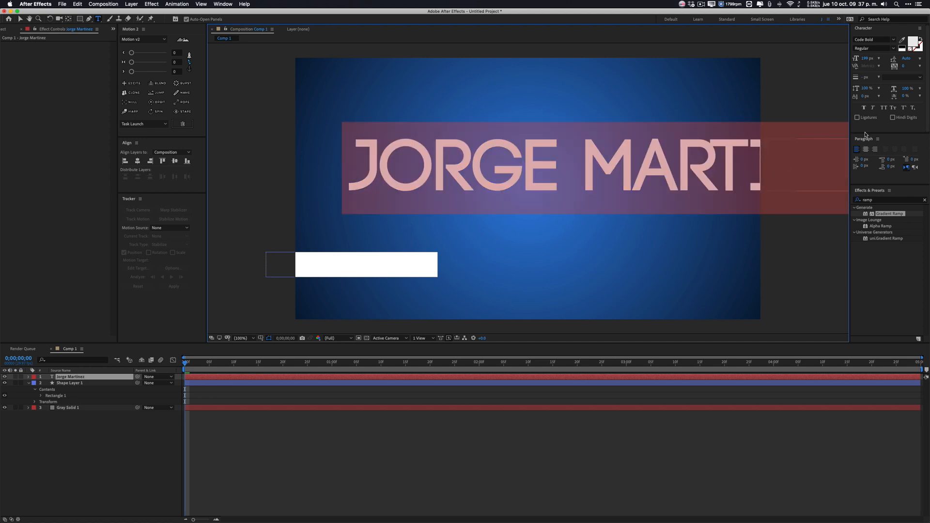
drag(866, 60, 820, 70)
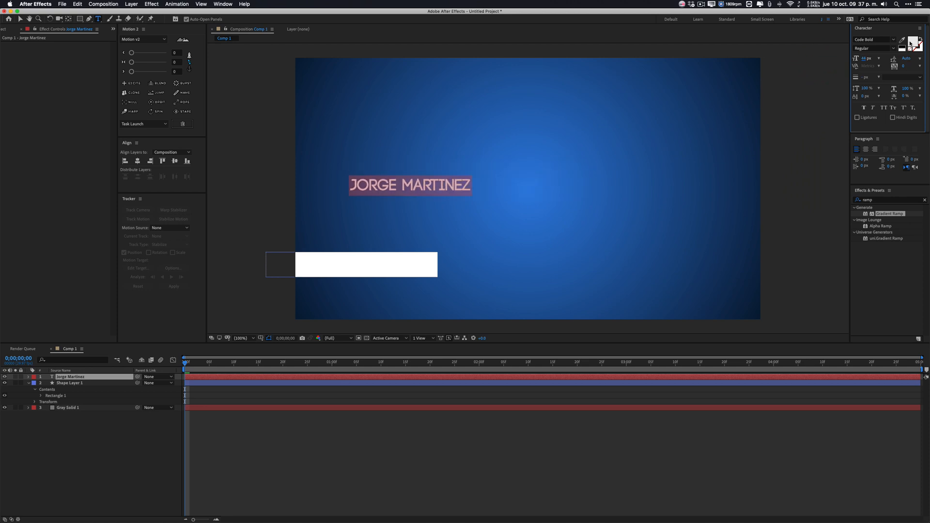
click(913, 42)
click(465, 226)
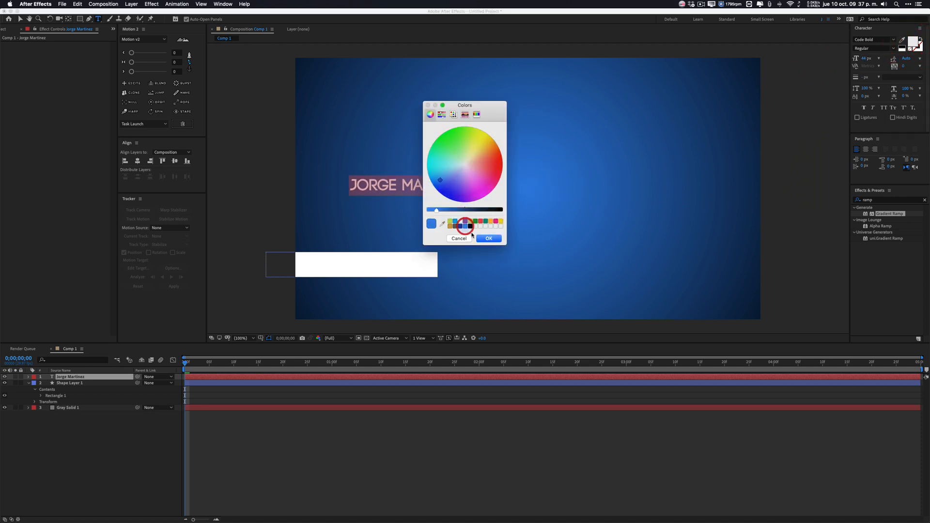
click(489, 238)
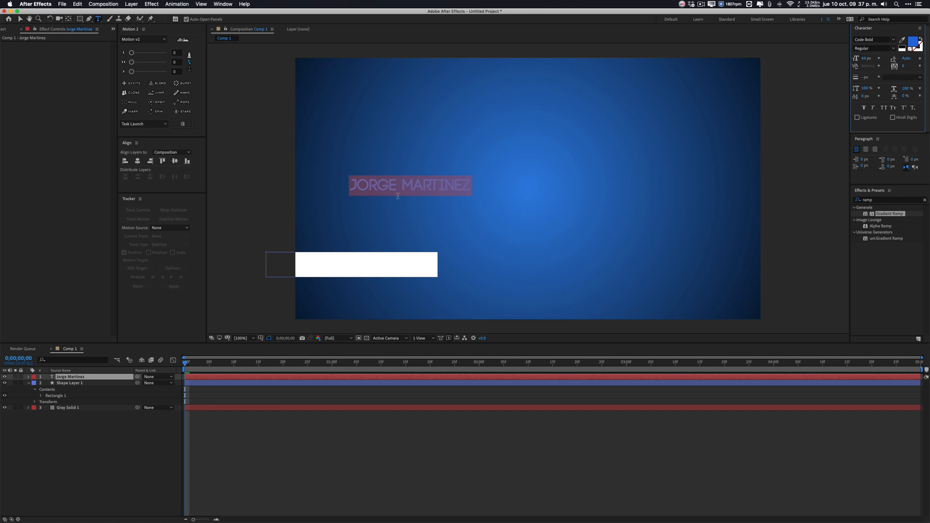
click(20, 18)
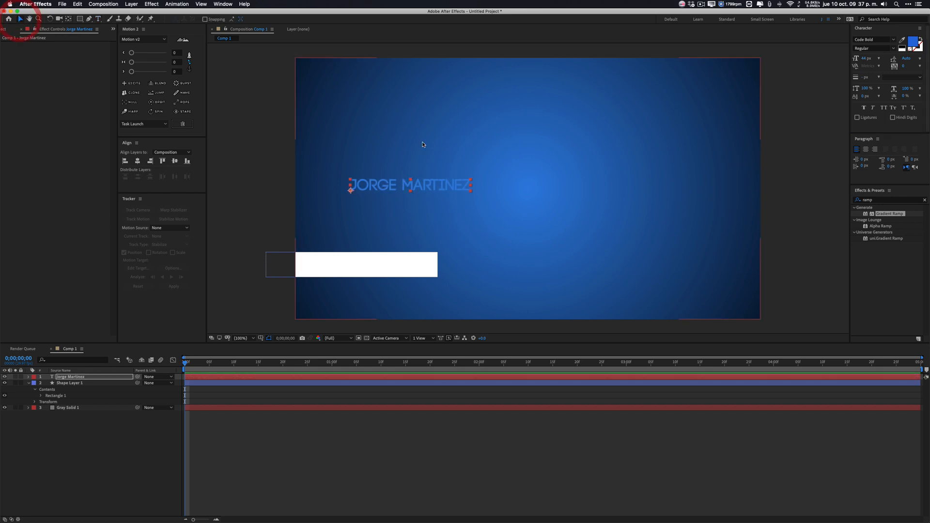
Drag the name text into the white bar, then select both the shape and text layers
drag(411, 186, 370, 265)
click(334, 443)
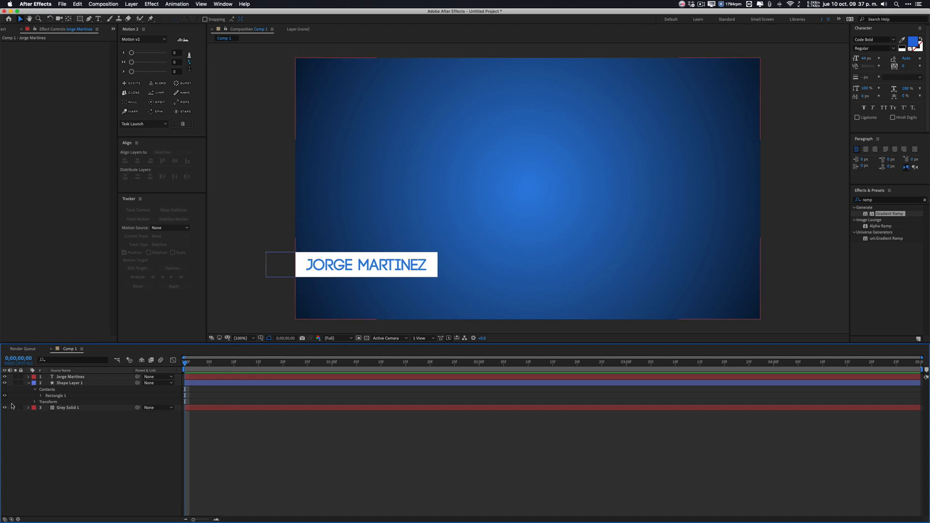
click(97, 383)
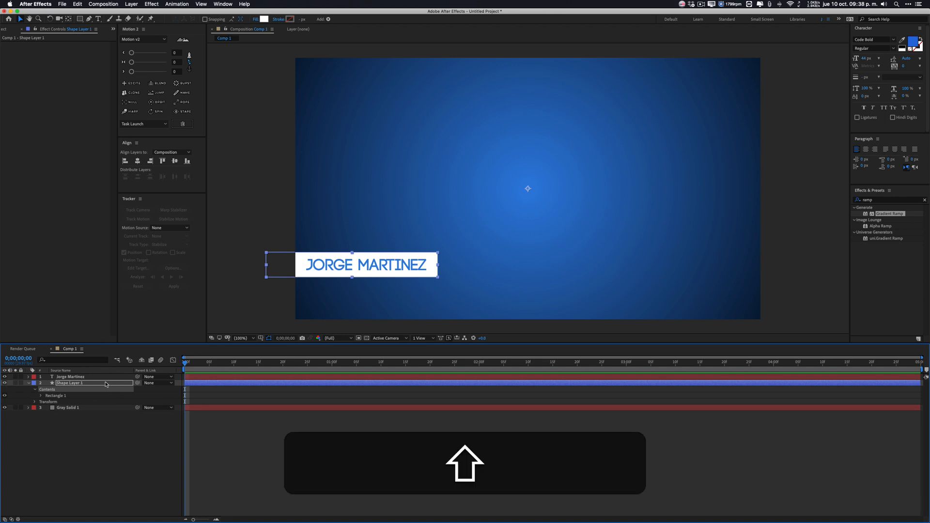
shift+click(108, 377)
Delete Rectangle 1, the name text layer and the empty shape layer, leaving Gray Solid 1
key(BackSpace)
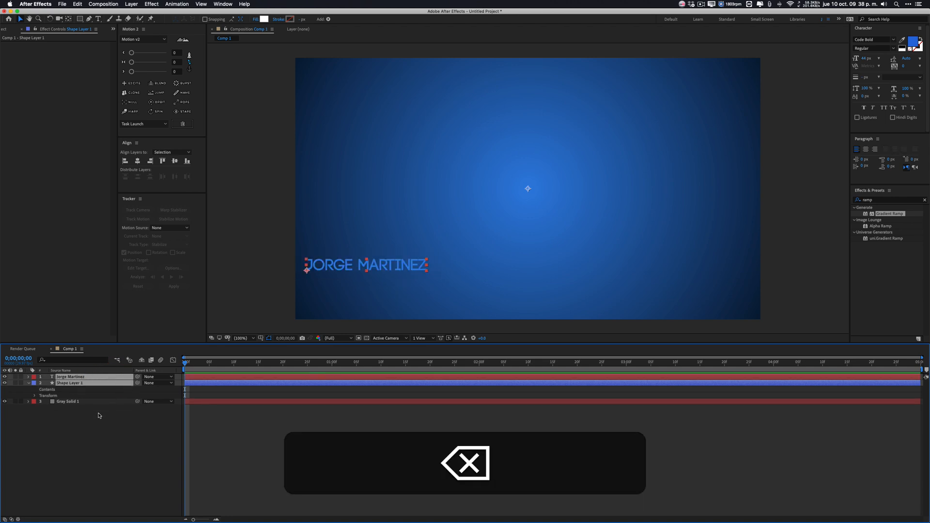
click(89, 423)
click(96, 379)
key(BackSpace)
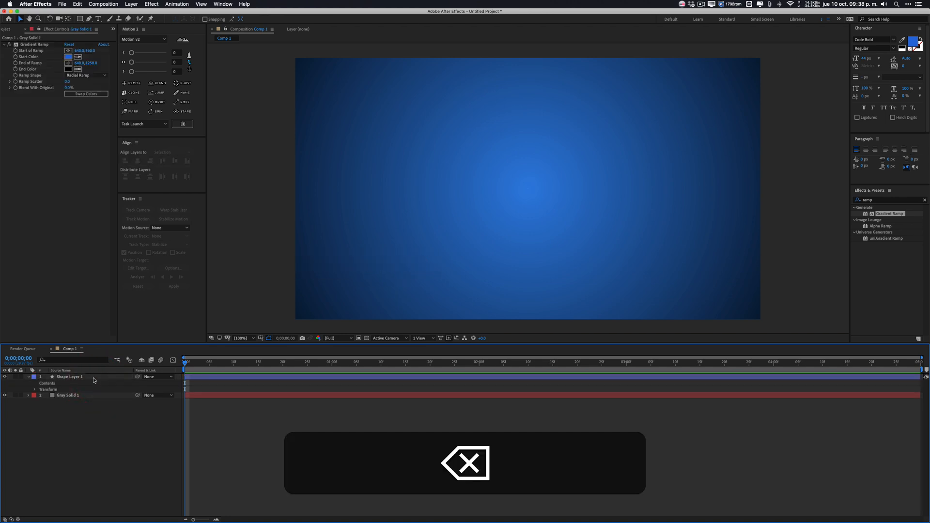
click(92, 377)
key(BackSpace)
click(146, 416)
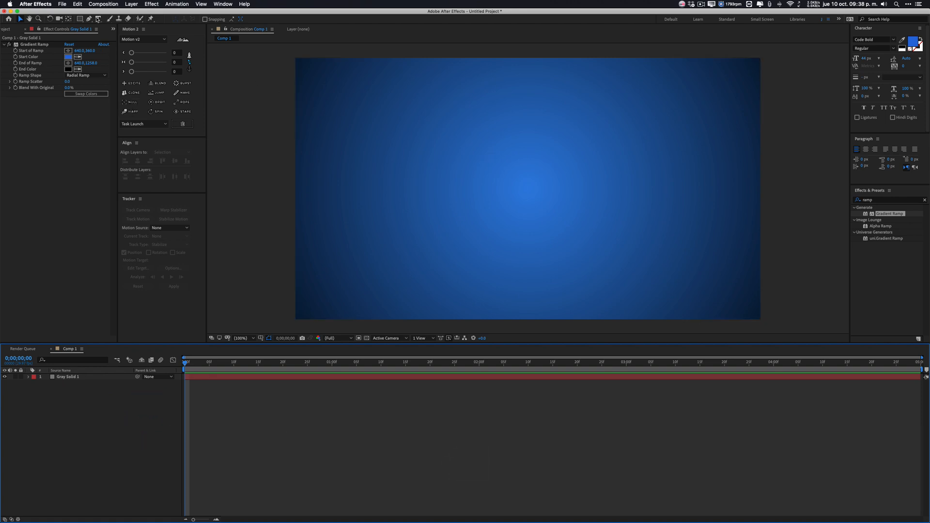
Draw a four-cornered white shape with a slanted right edge using the Pen tool
click(91, 19)
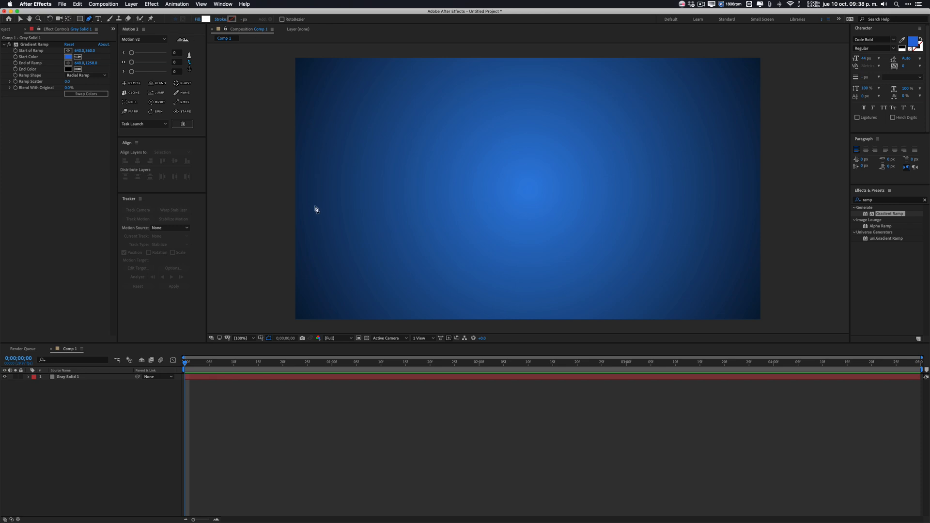
key(shift)
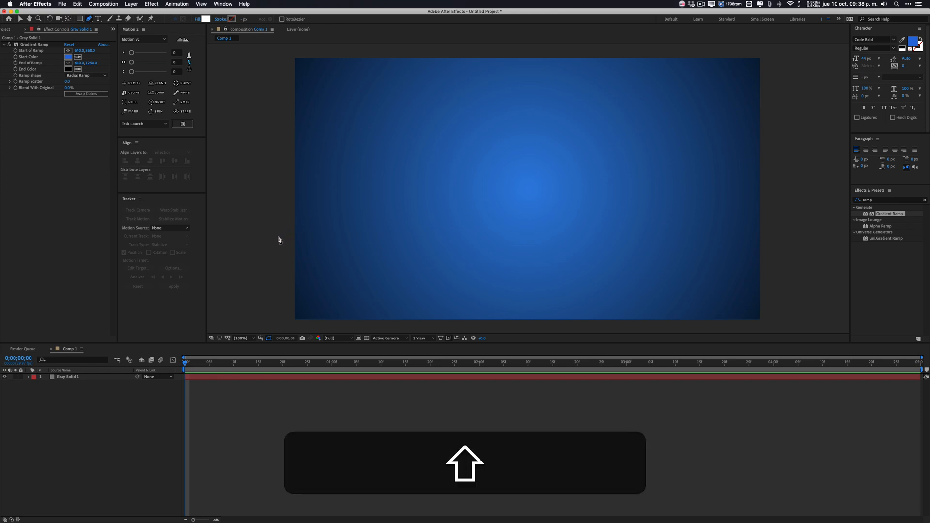
shift+click(276, 238)
shift+click(449, 238)
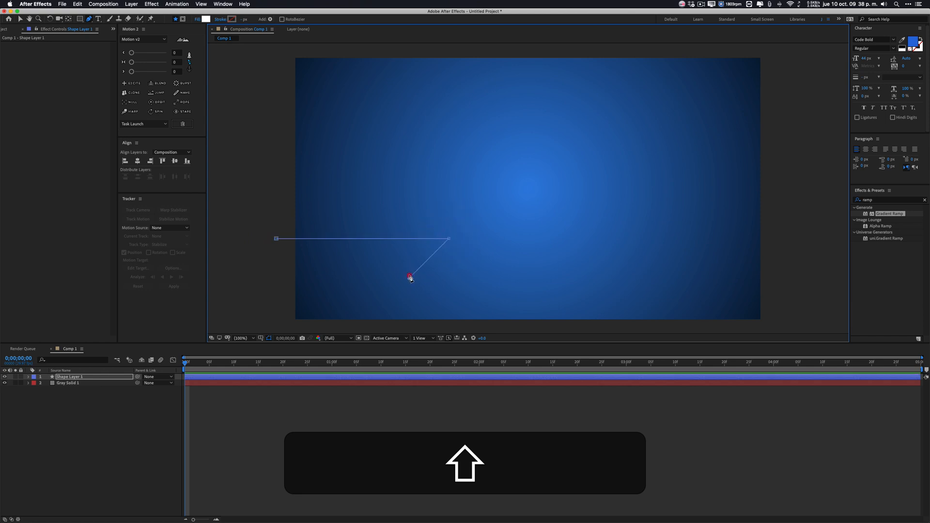
shift+click(409, 278)
shift+click(270, 278)
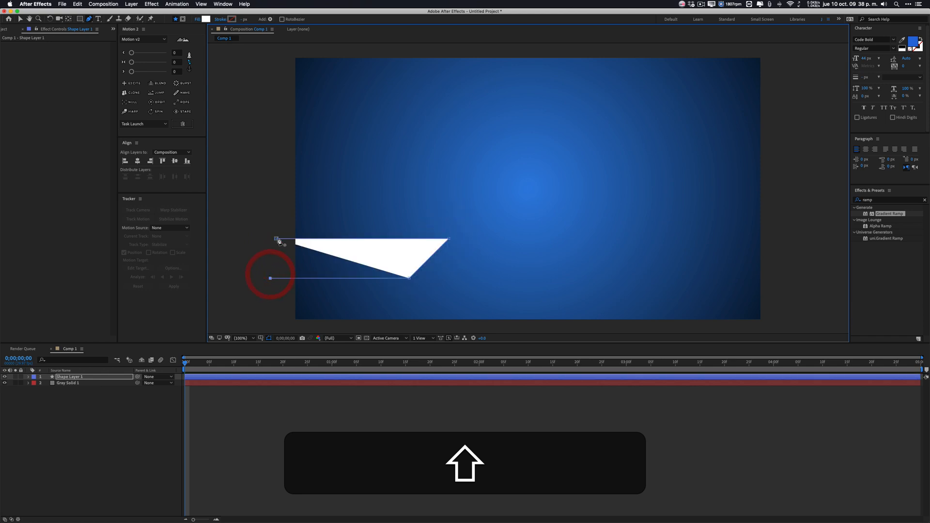
shift+click(276, 238)
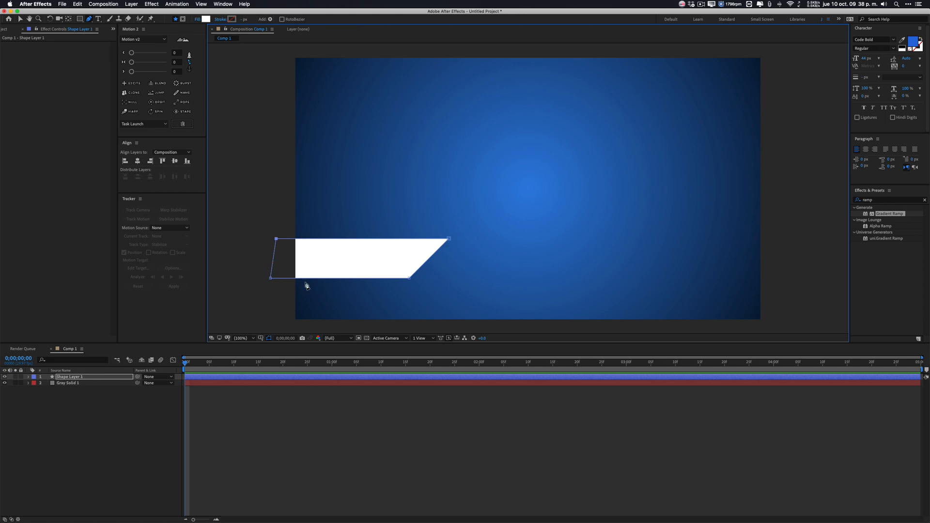
Resize the slanted shape to make it shorter and narrower
key(v)
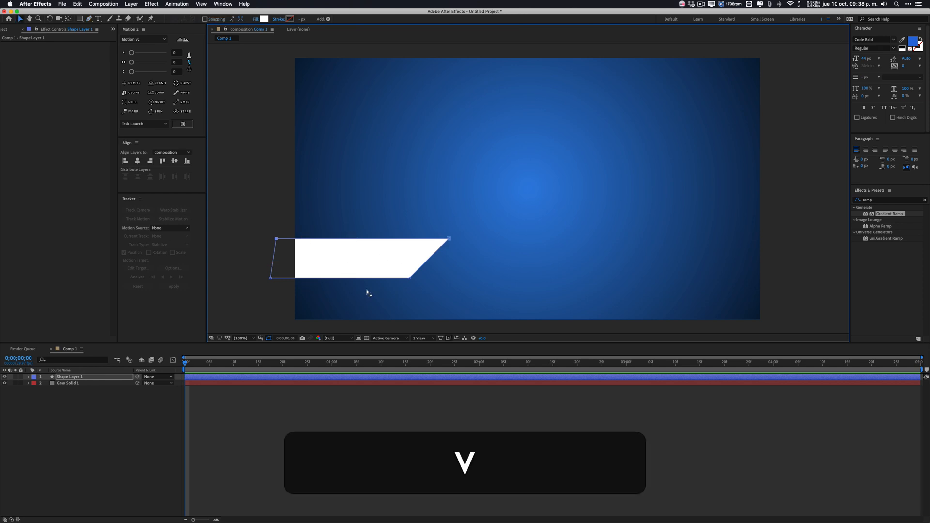
click(406, 278)
click(359, 279)
drag(359, 279, 359, 265)
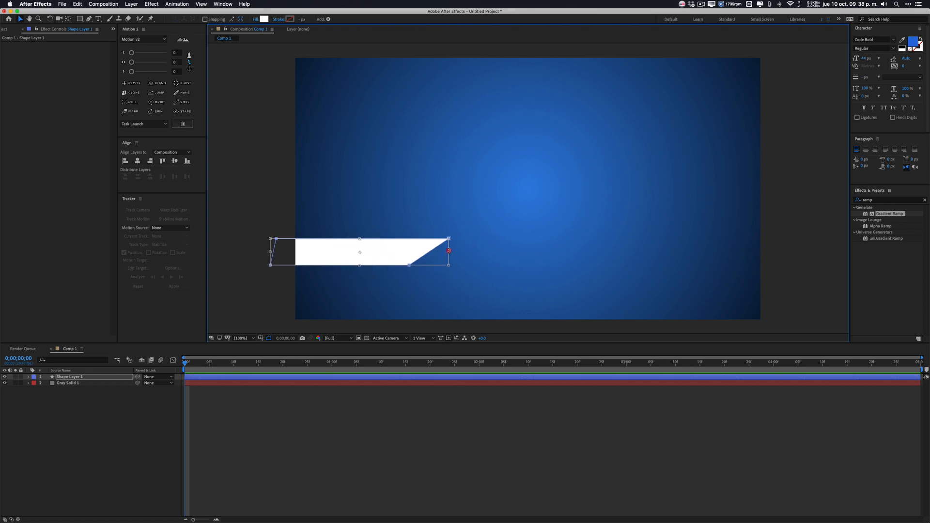
drag(449, 251, 423, 252)
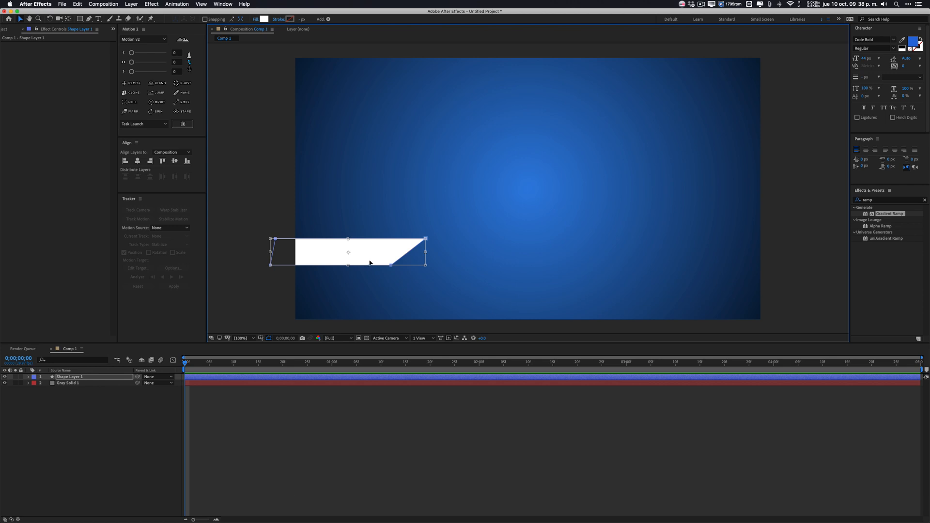
key(Return)
click(391, 265)
click(372, 403)
Reselect the shape layer in the timeline, leave its label colour unchanged, and deselect it
click(373, 382)
click(395, 377)
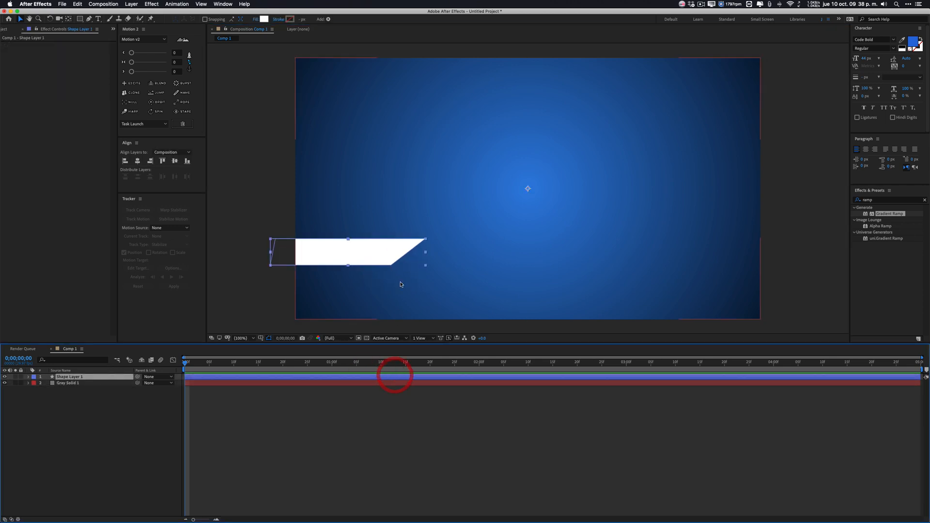
click(387, 258)
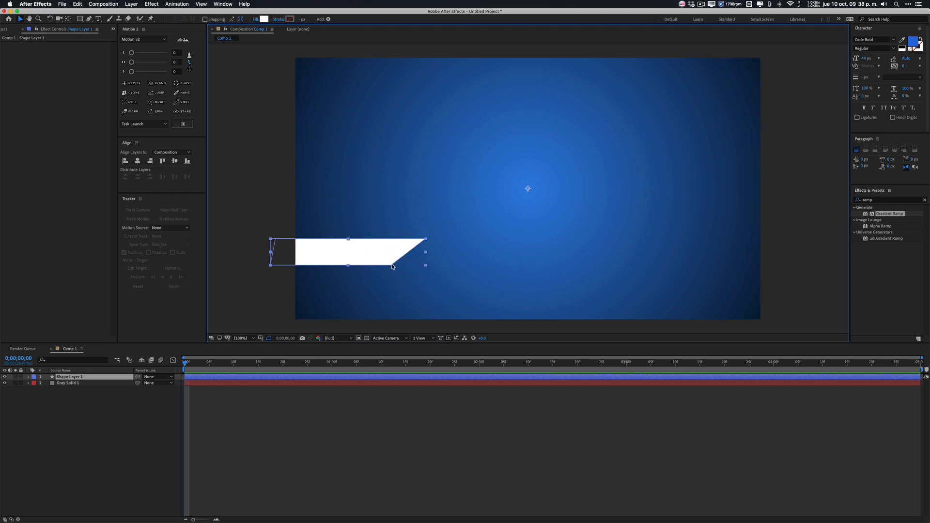
scroll(381, 254, up, 4)
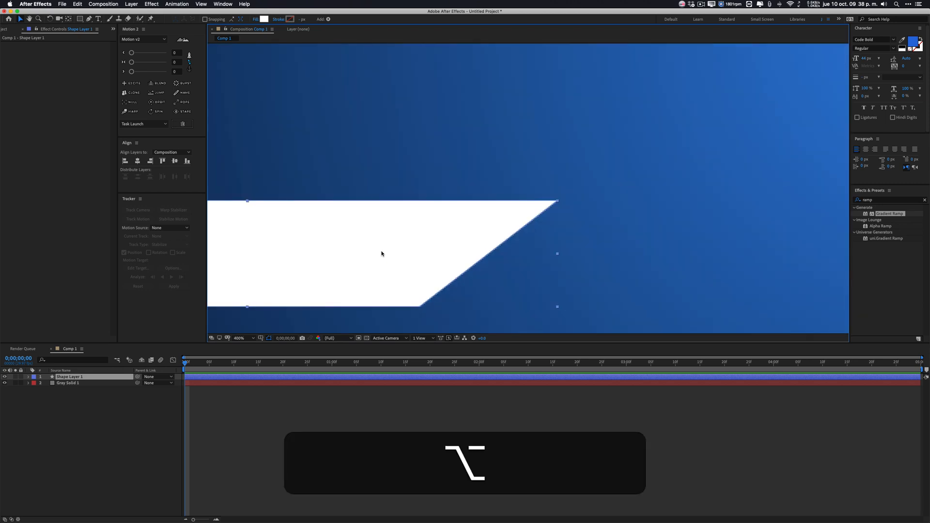
scroll(381, 255, down, 2)
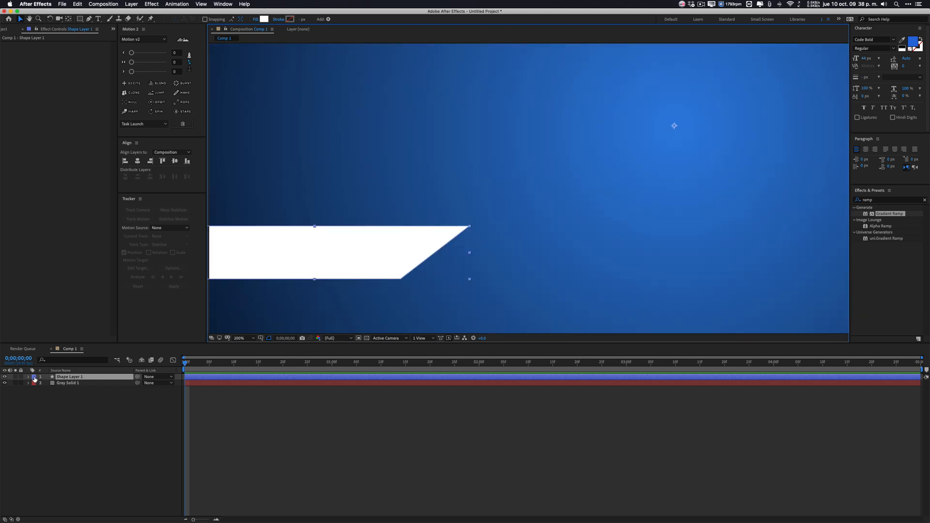
click(34, 377)
click(146, 419)
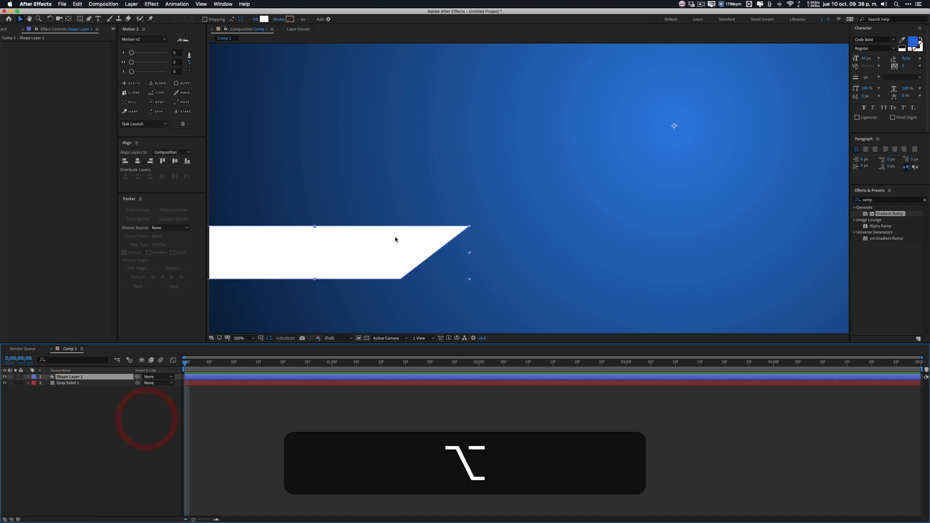
scroll(393, 240, down, 2)
click(239, 427)
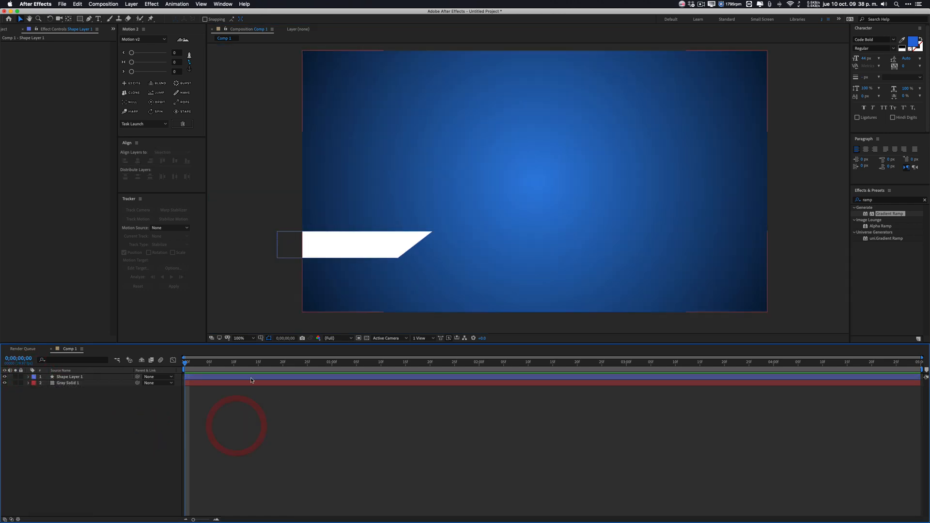
Delete the old shape and draw a new slanted white banner with the Pen tool
click(249, 376)
key(BackSpace)
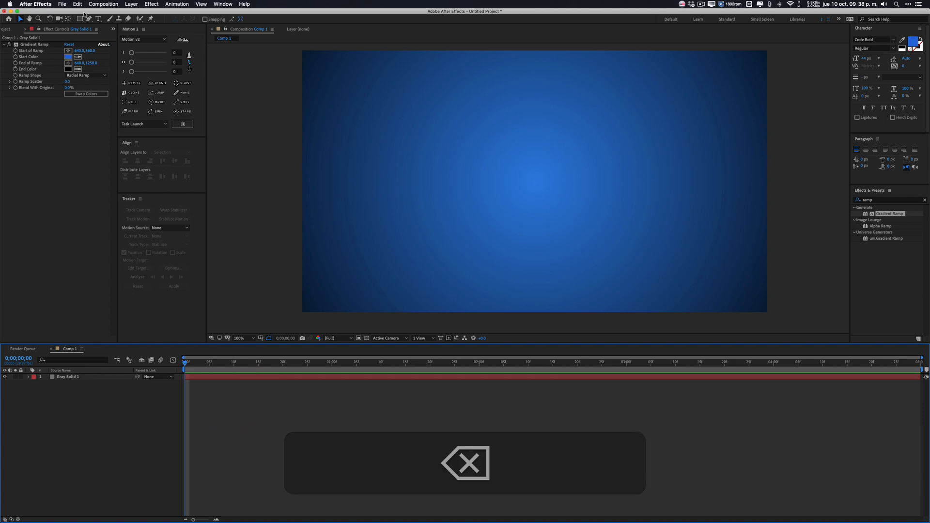
click(91, 20)
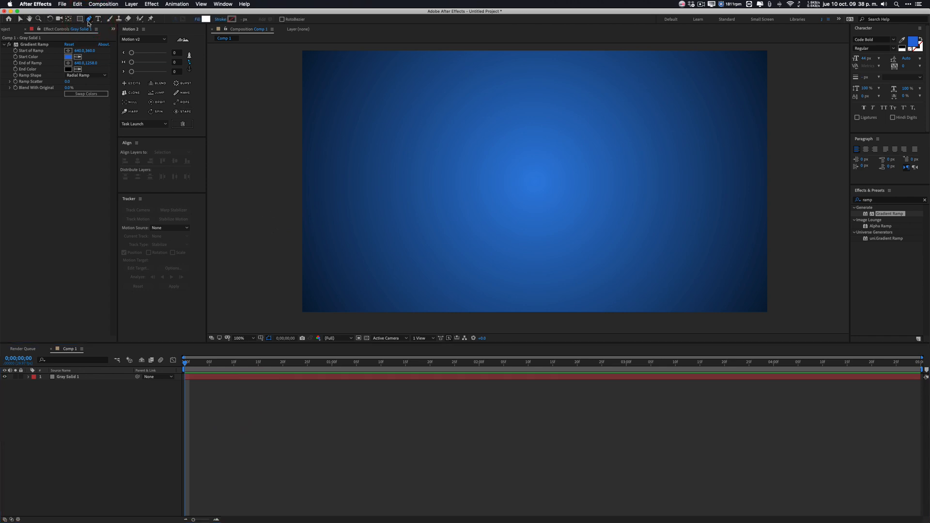
shift+click(284, 228)
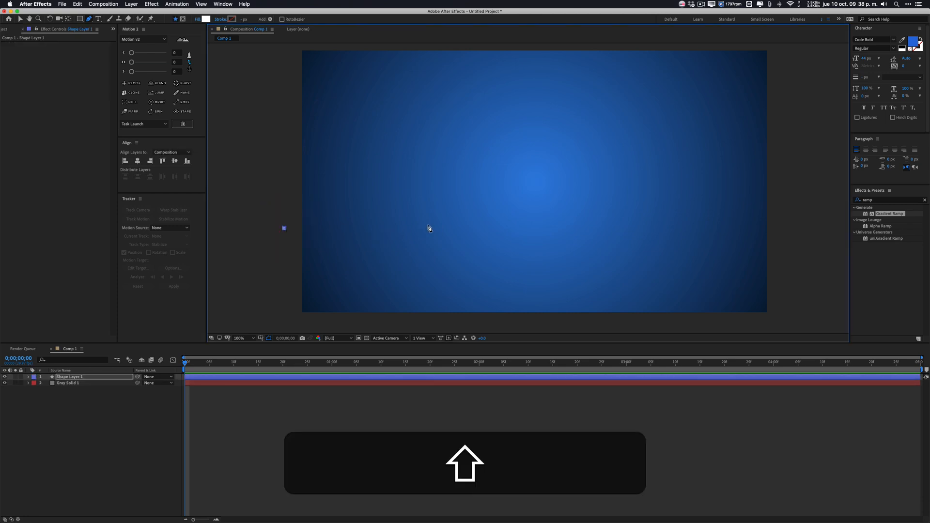
shift+click(428, 228)
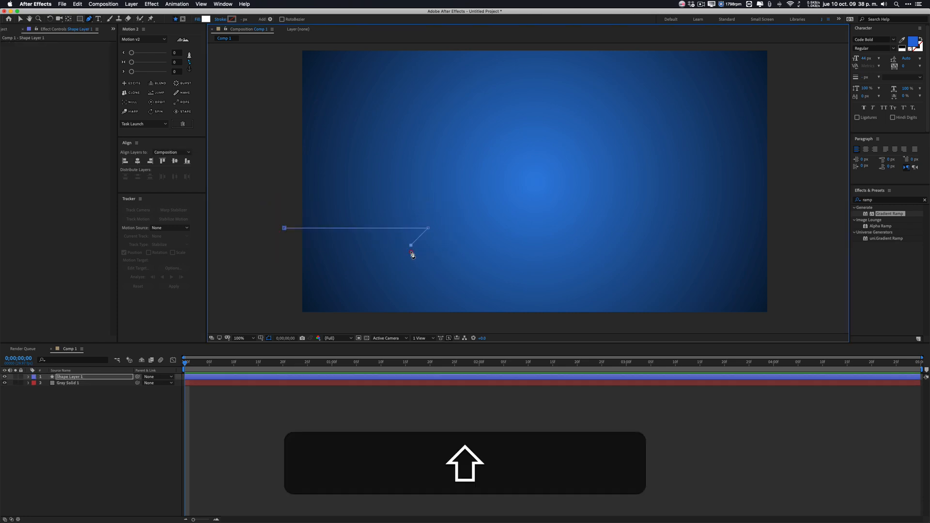
shift+click(282, 245)
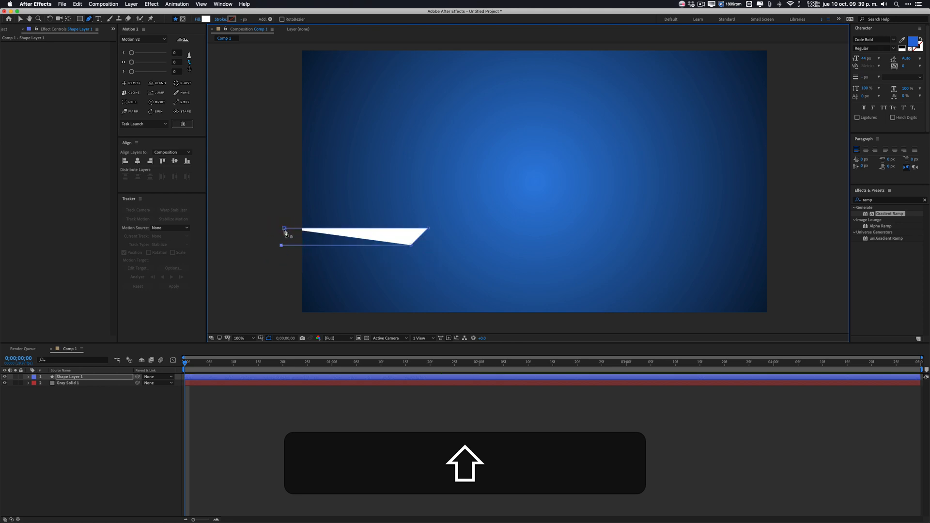
shift+click(284, 229)
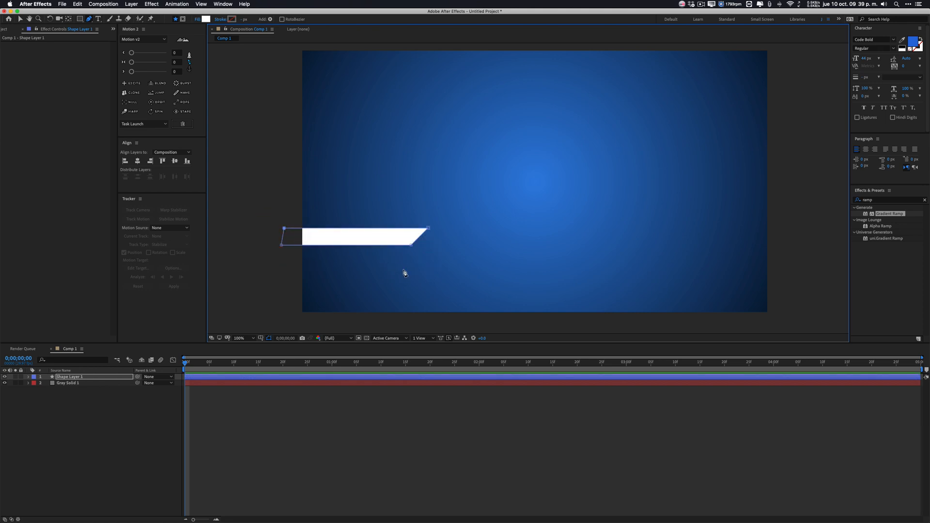
Move the banner slightly lower and reveal its Scale property
key(v)
click(410, 241)
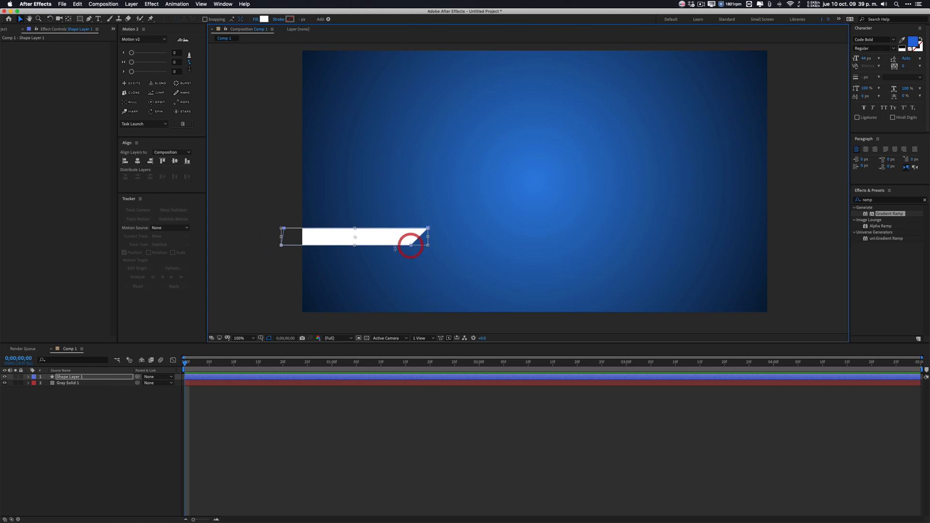
drag(355, 245, 378, 246)
key(shift)
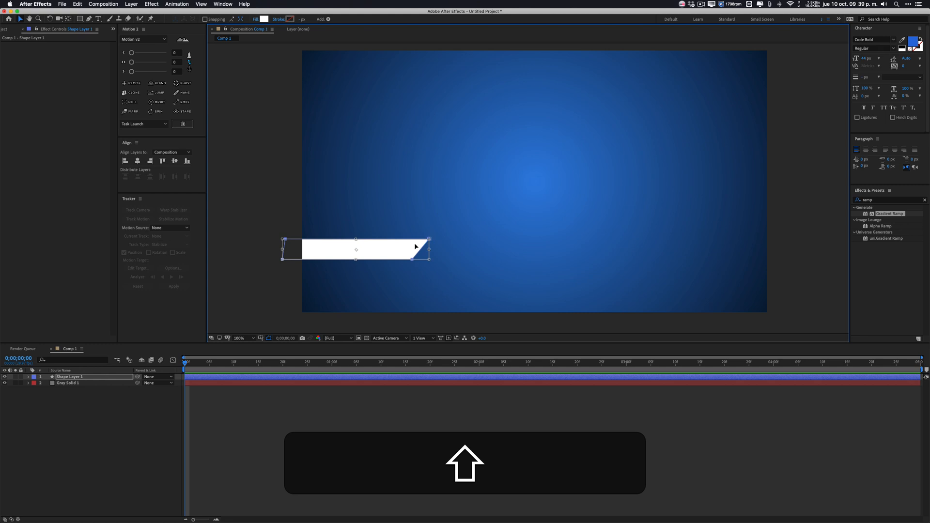
key(Return)
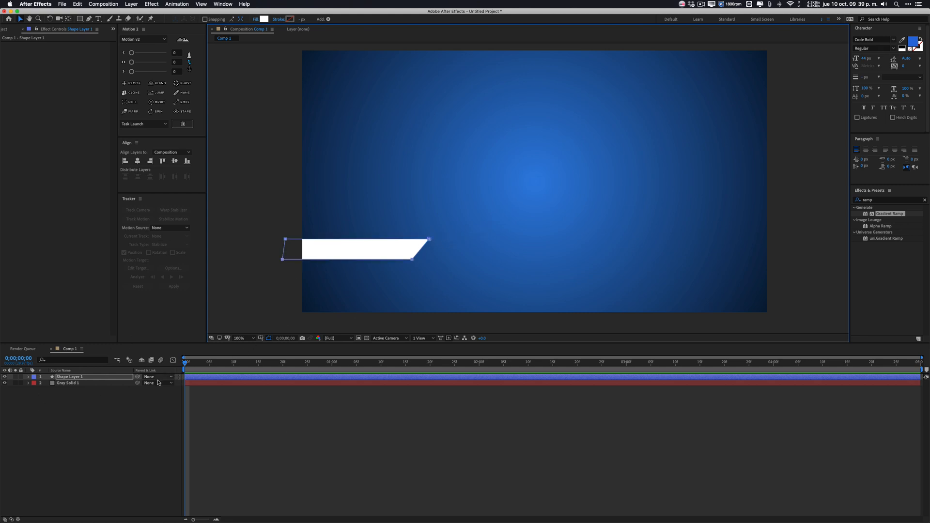
key(s)
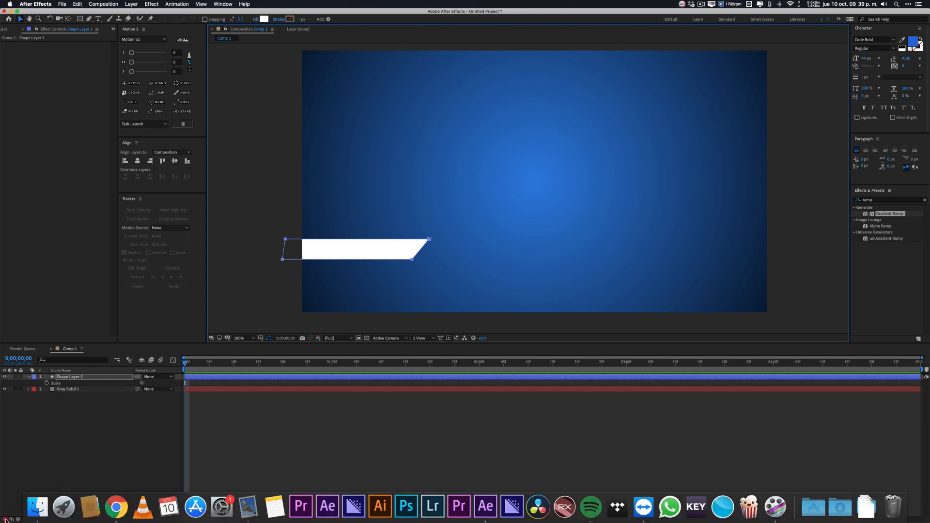
Show the Switches and Modes columns, scale the banner to 130%, and move it up-right
click(5, 520)
click(51, 423)
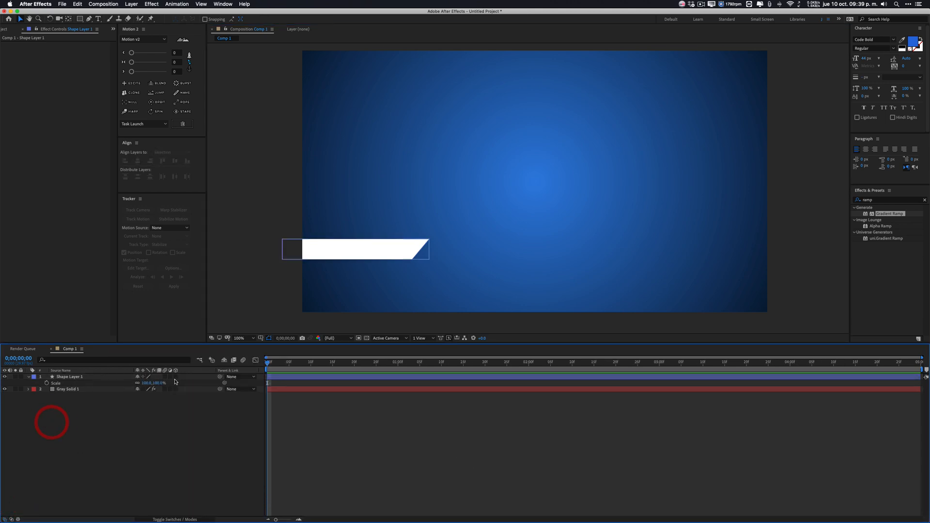
click(10, 519)
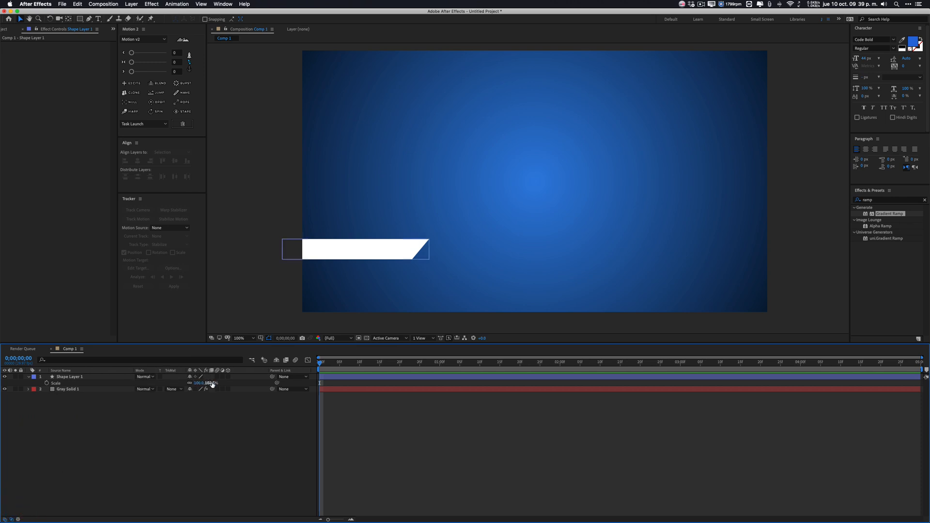
drag(212, 384, 224, 383)
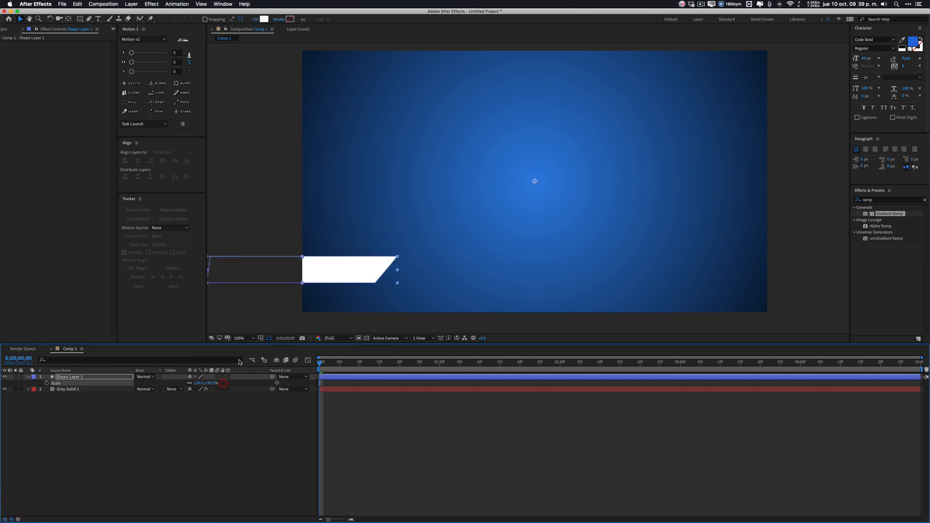
drag(334, 270, 382, 252)
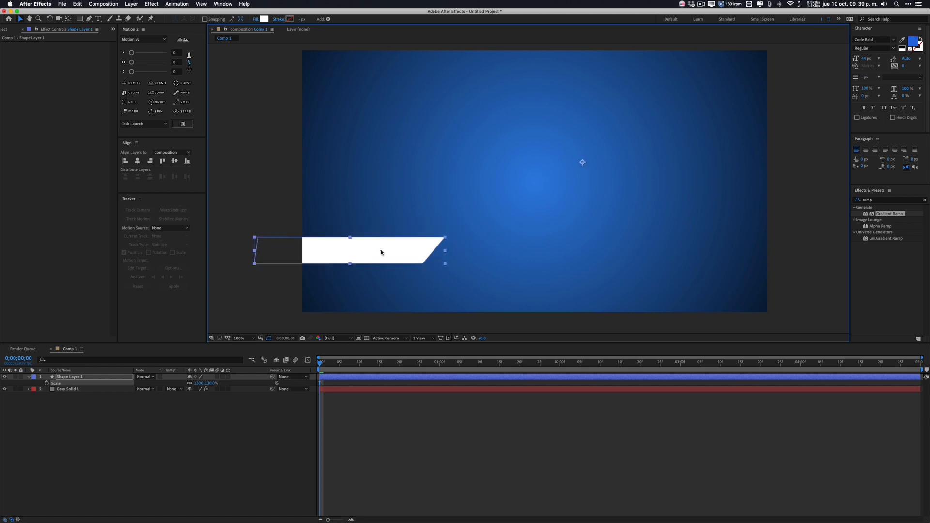
Center the banner's anchor point in its content, rescale to about 127%, and reposition it
right_click(385, 249)
mouse_move(426, 283)
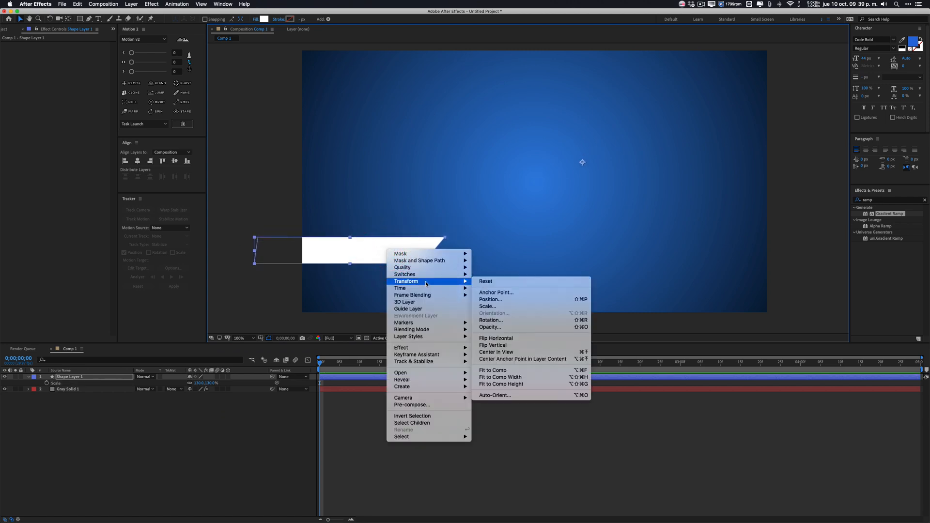
click(541, 364)
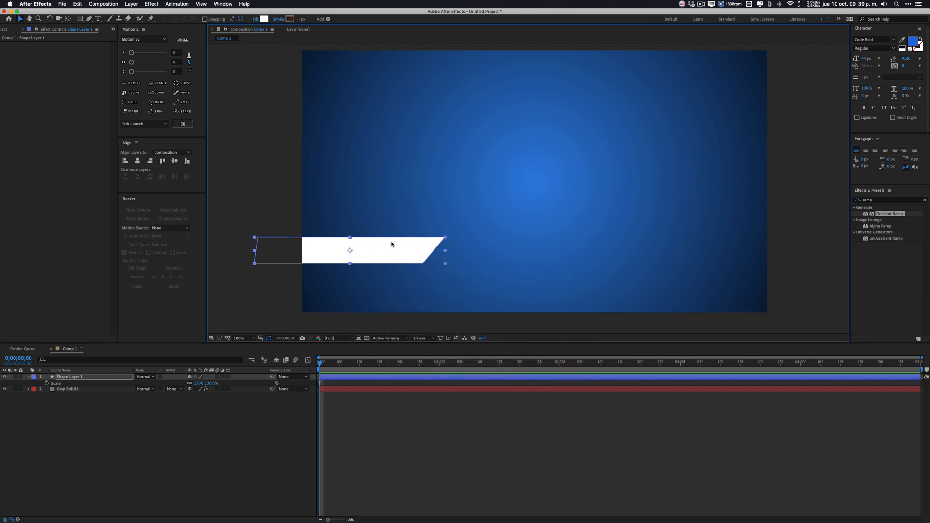
mouse_move(206, 383)
mouse_down()
mouse_move(233, 381)
mouse_move(212, 386)
mouse_up()
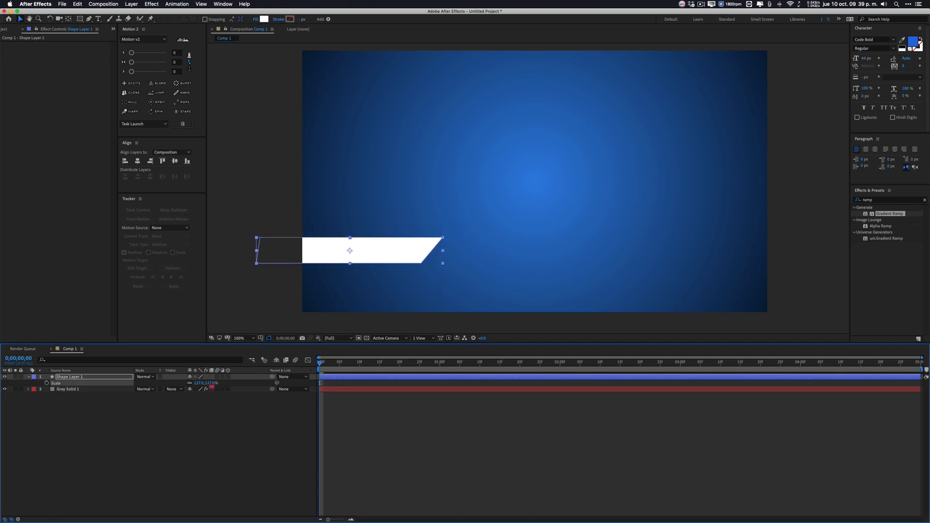
drag(380, 255, 400, 264)
click(226, 425)
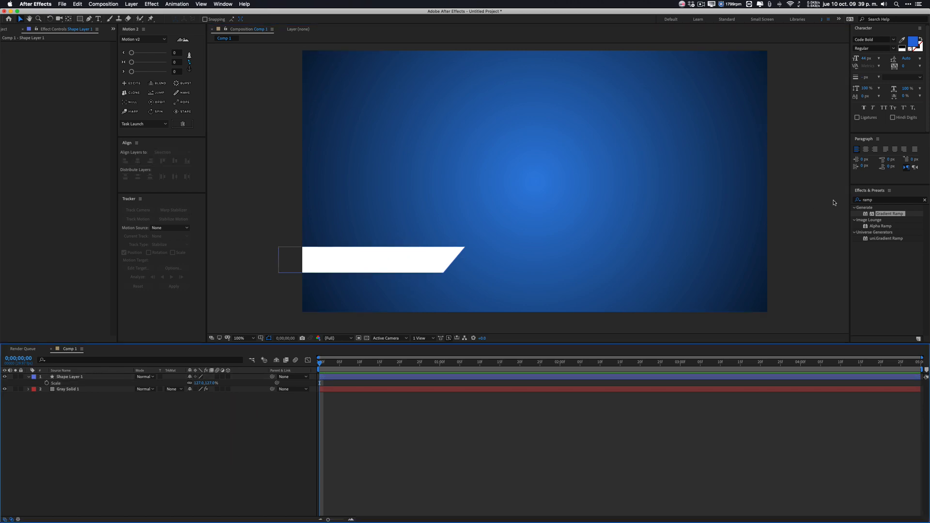
Add a text layer with the person's full name and place it on the white banner
click(98, 18)
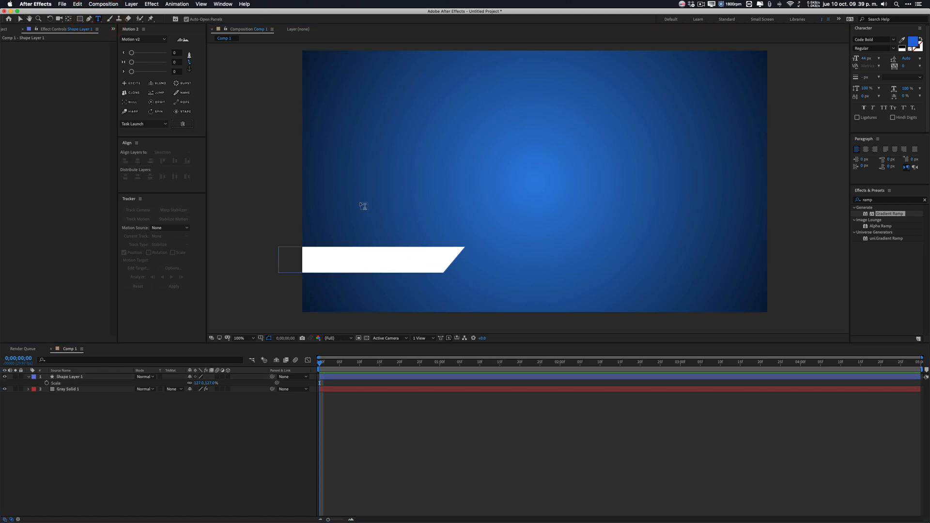
click(360, 203)
text(Jorge)
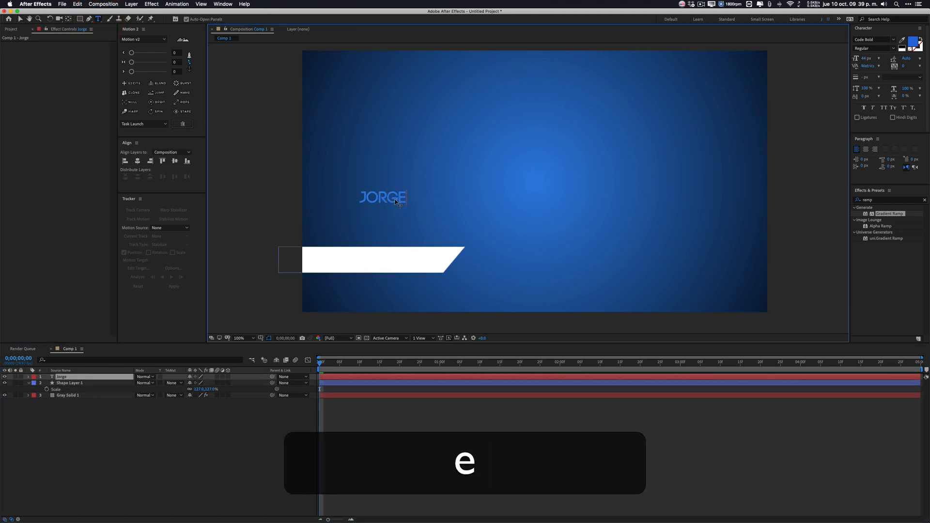
text( mart)
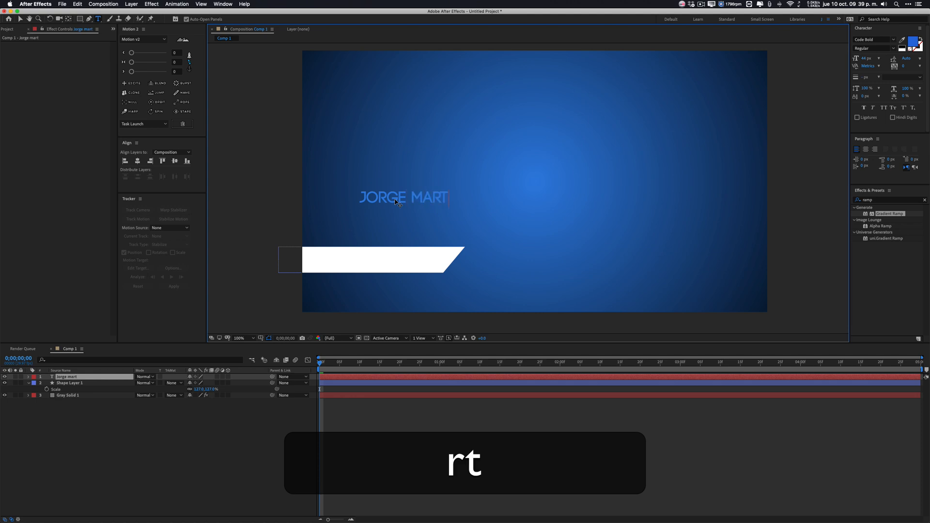
text(inez)
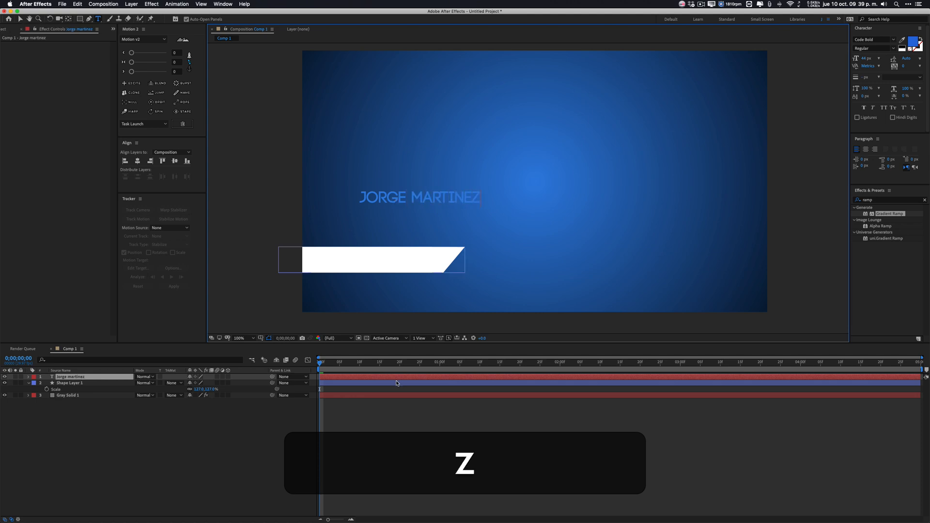
click(397, 383)
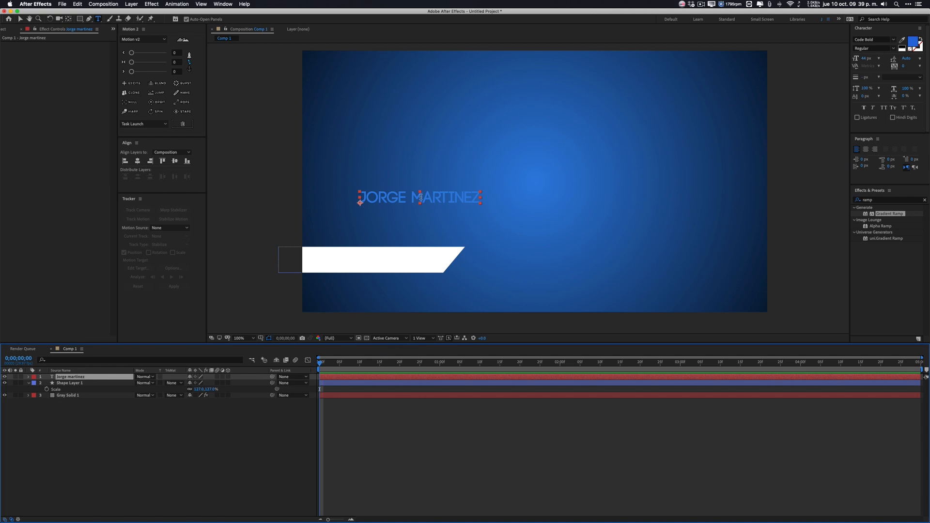
key(v)
drag(421, 197, 380, 262)
click(405, 429)
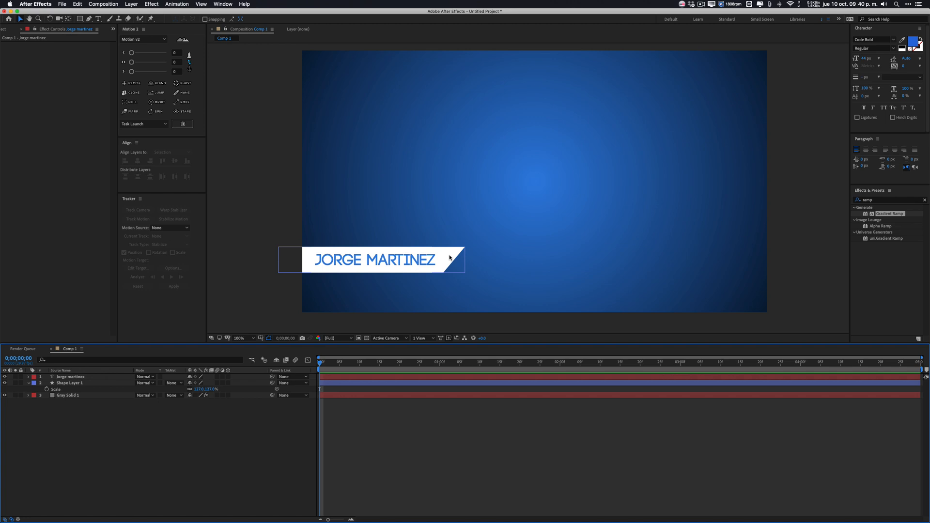
click(458, 247)
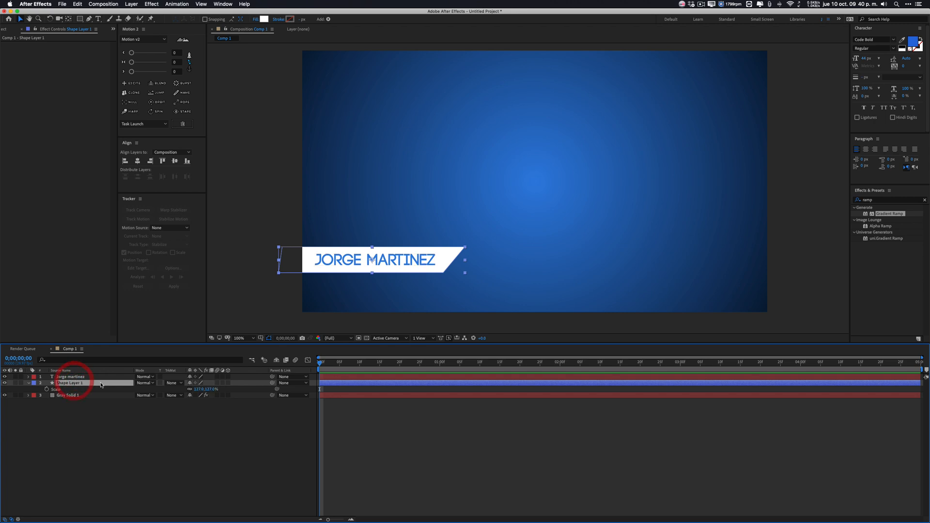
Rename the banner layer to 'Cintillo'
key(shift+Return)
text(Cintillo)
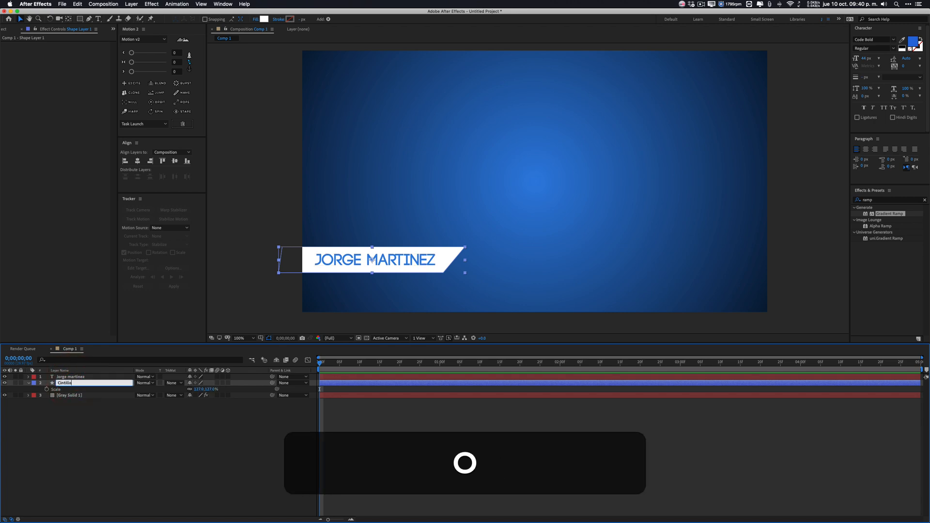
key(Return)
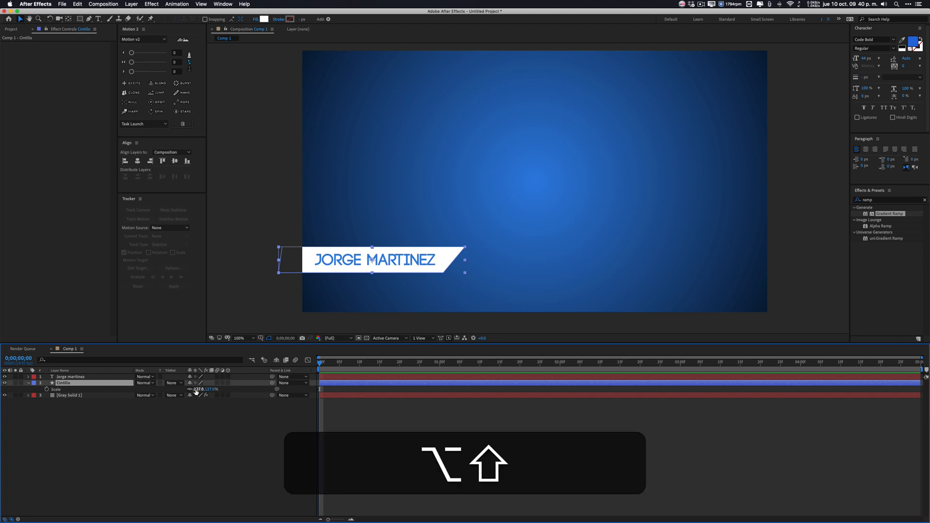
Add a Position keyframe to the banner at frame 20 and undo the accidental scale-up
key(alt+shift+p)
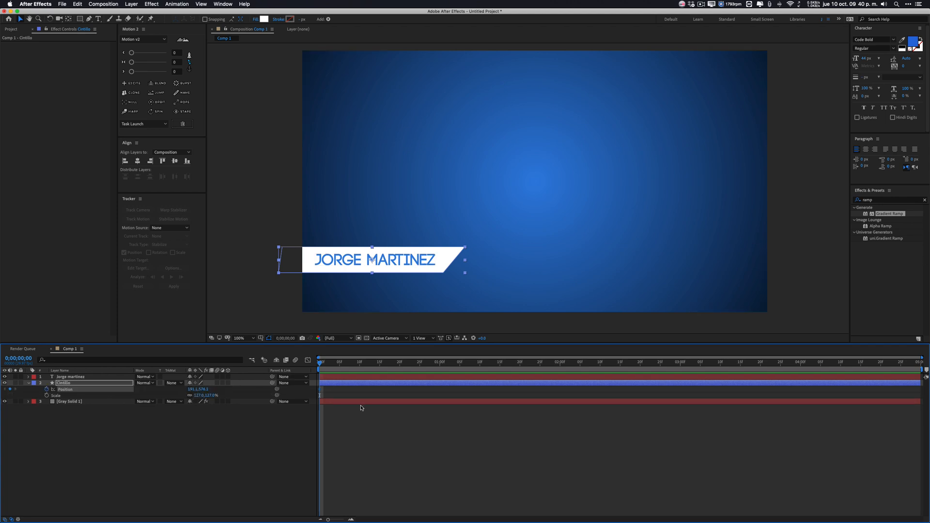
drag(319, 393, 316, 371)
click(400, 363)
key(shift)
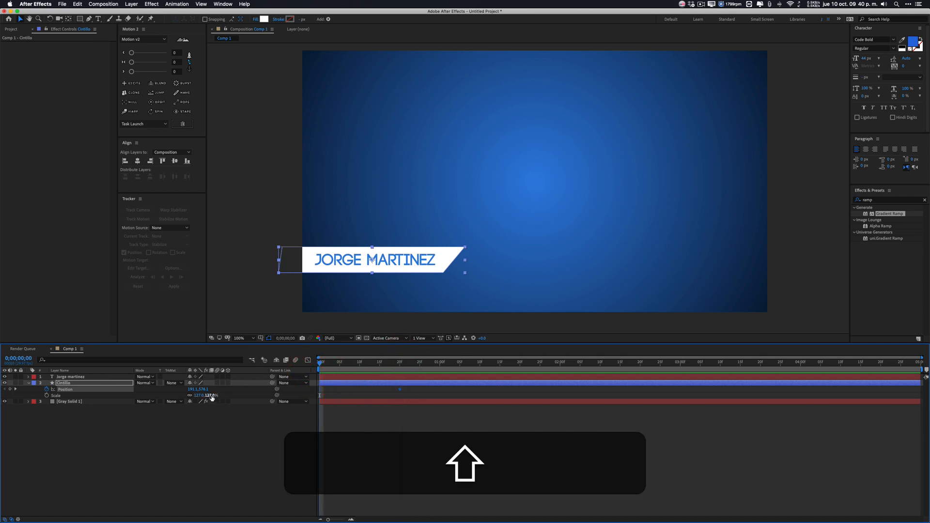
drag(212, 398, 230, 396)
key(ctrl+shift+z)
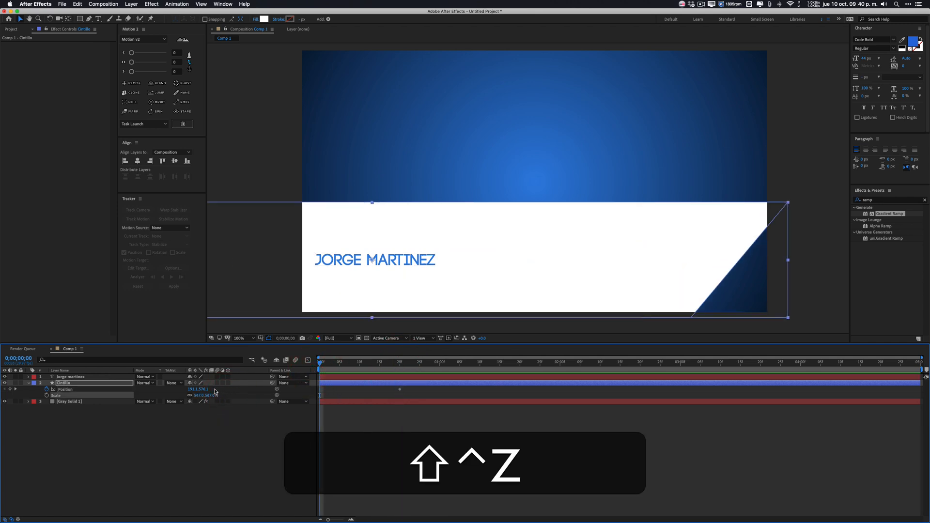
key(ctrl+z)
key(super+z)
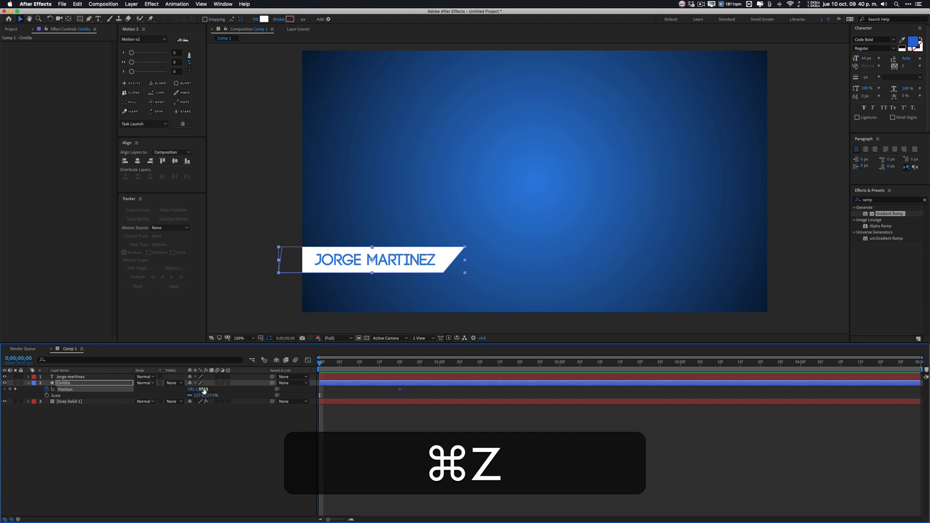
Start the banner below the frame at Y 776.1 and move its end keyframe to frame 10
drag(203, 390, 211, 389)
drag(358, 363, 400, 383)
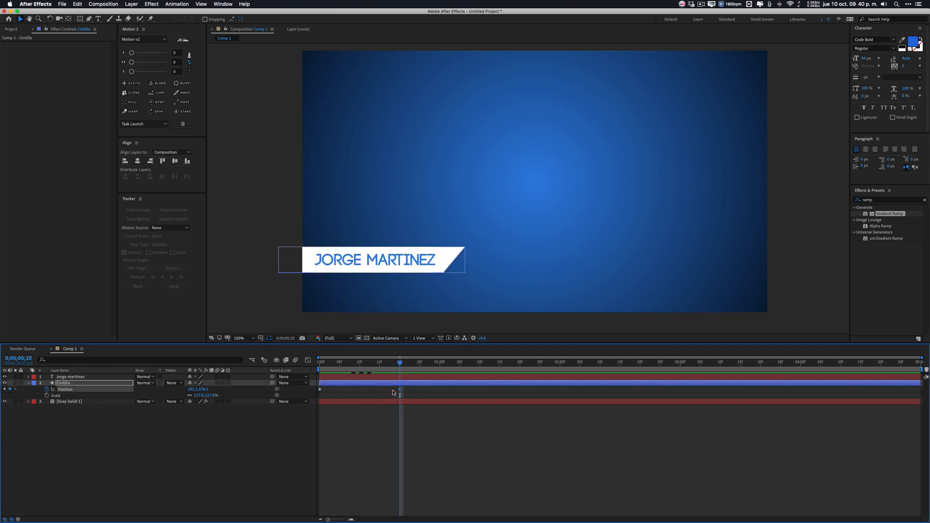
drag(400, 390, 359, 374)
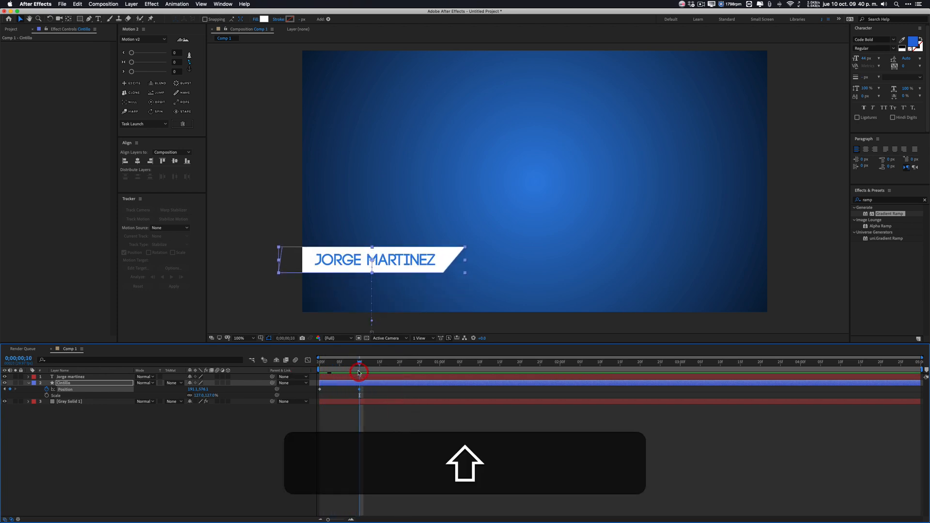
Keyframe the name text's Position so it slides left into place from X 368
click(79, 377)
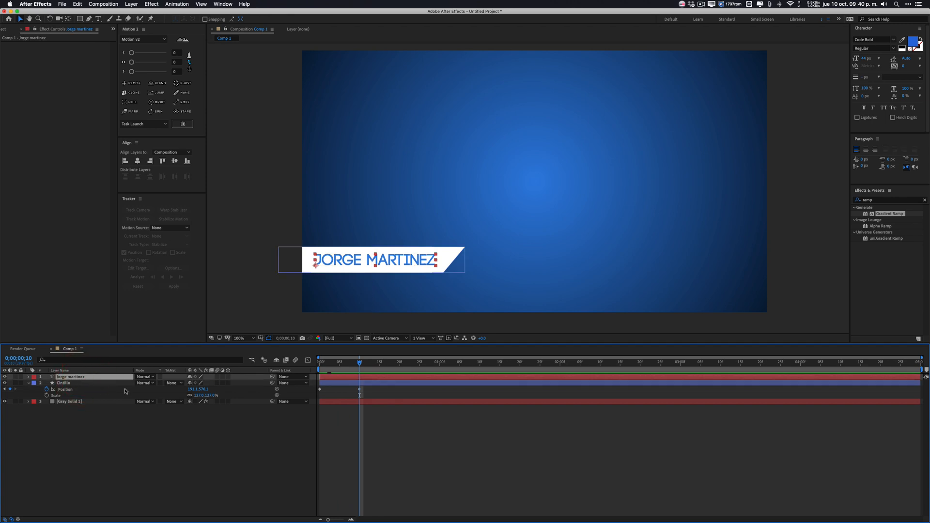
key(alt+shift+p)
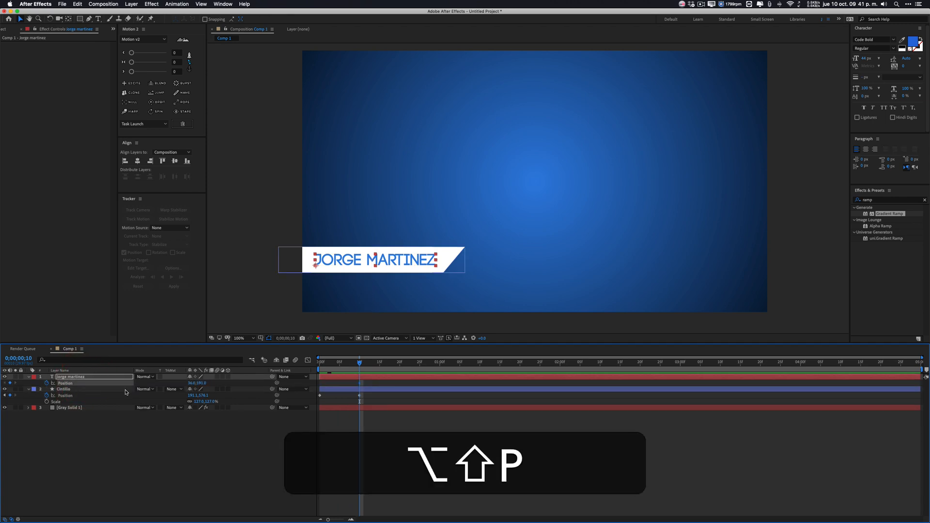
key(alt+shift+Right)
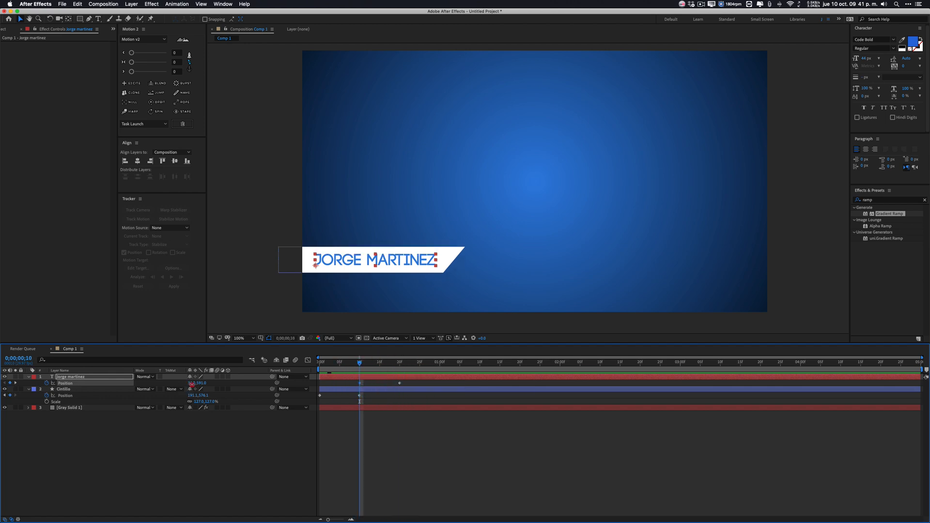
drag(192, 384, 321, 395)
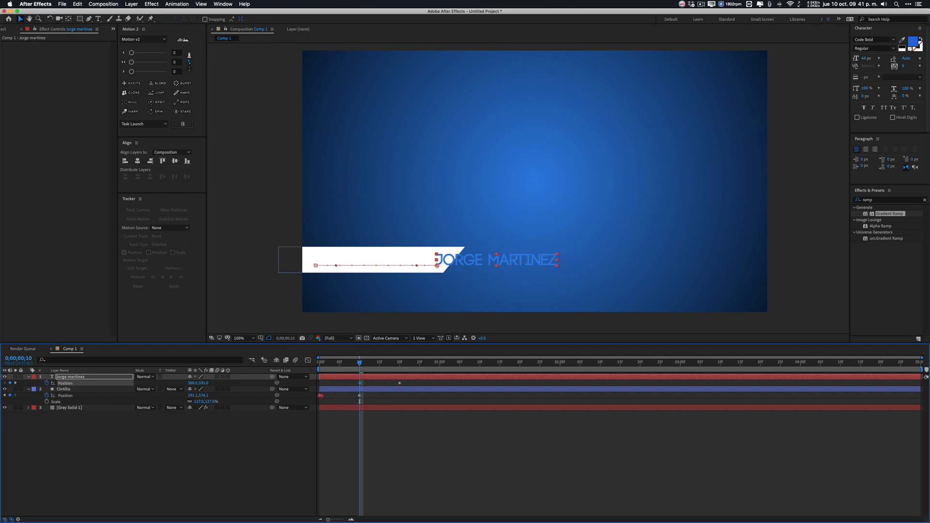
Preview the text slide-in and step through its first frames
key(0)
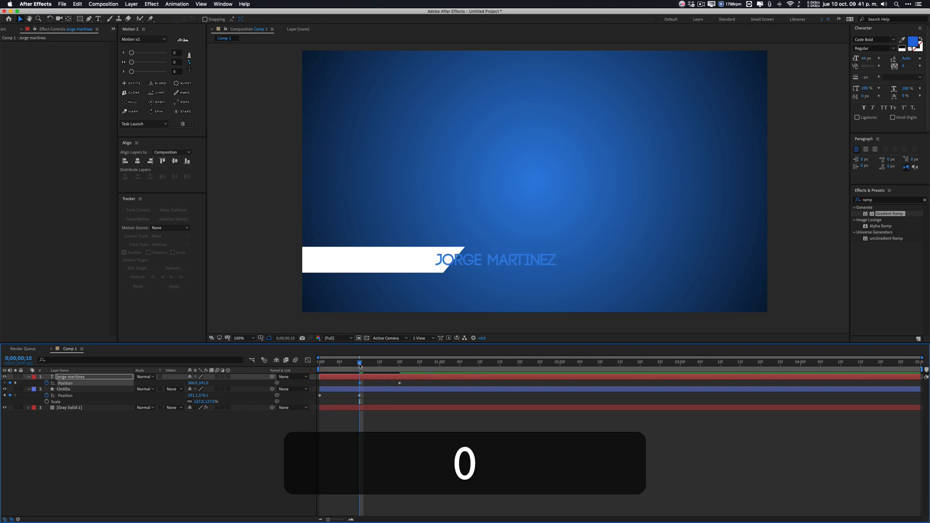
key(space)
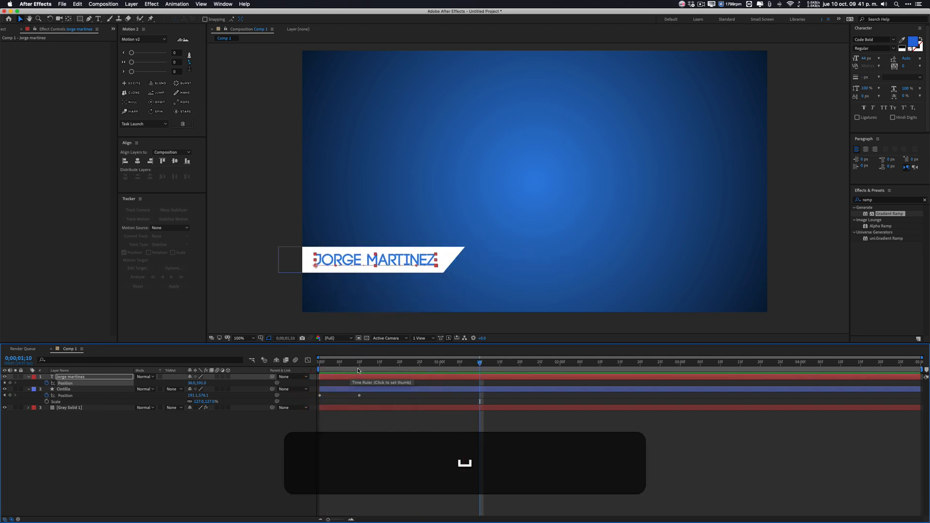
drag(359, 367, 388, 381)
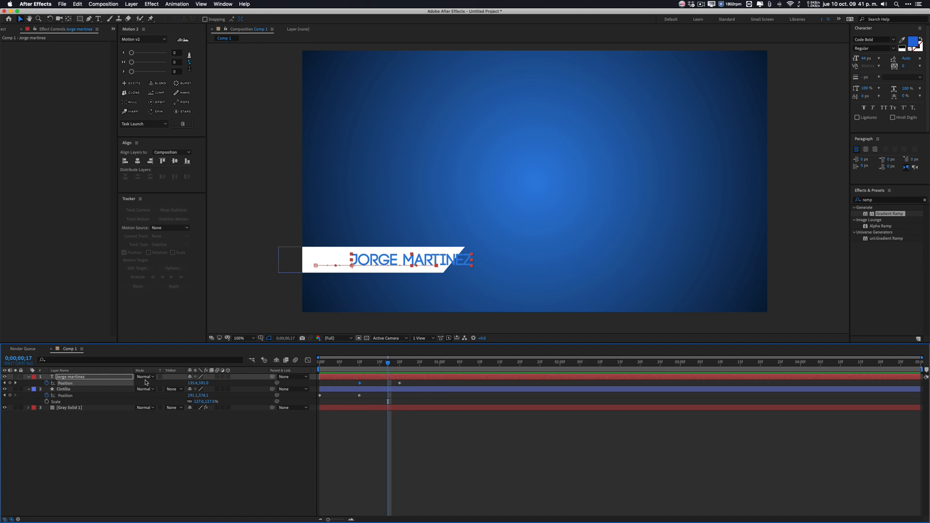
Review the slide-in from frame 5 to 14, then delete the text, banner and solid layers
click(93, 446)
click(90, 377)
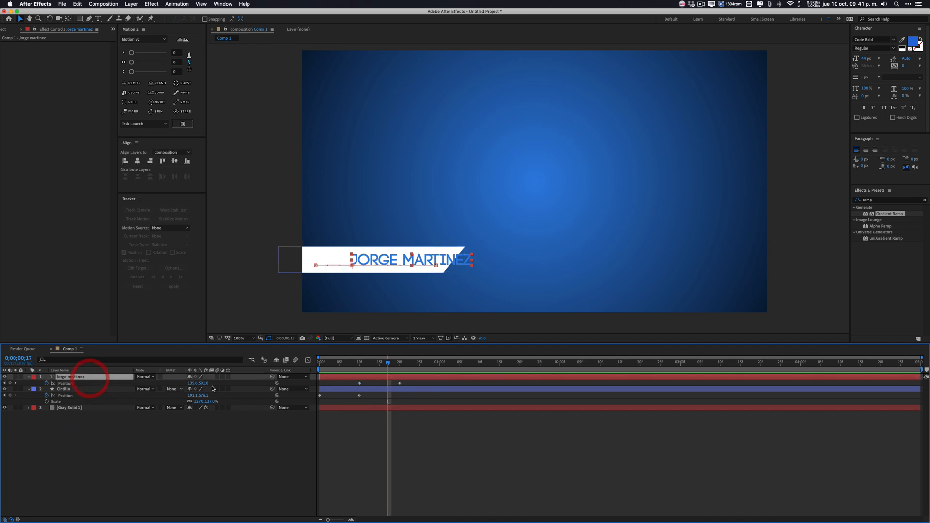
click(337, 363)
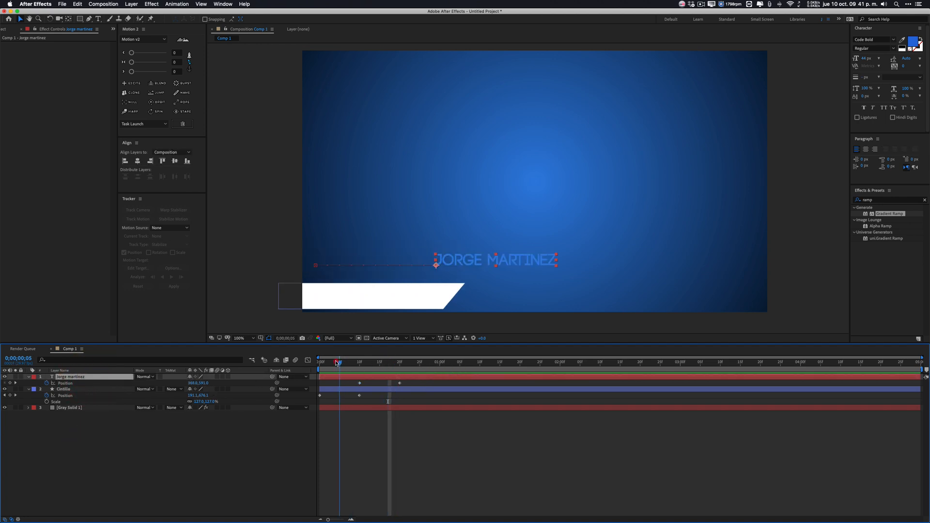
drag(337, 363, 376, 363)
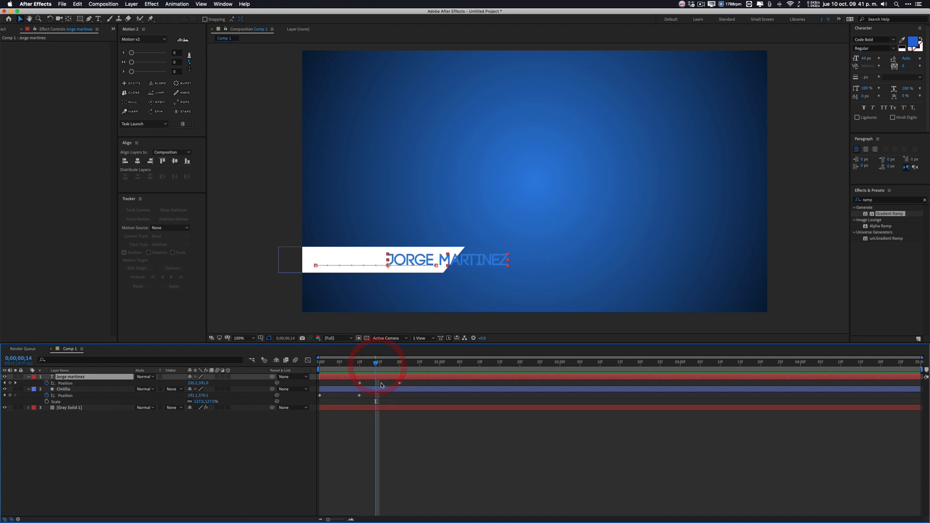
shift+click(83, 407)
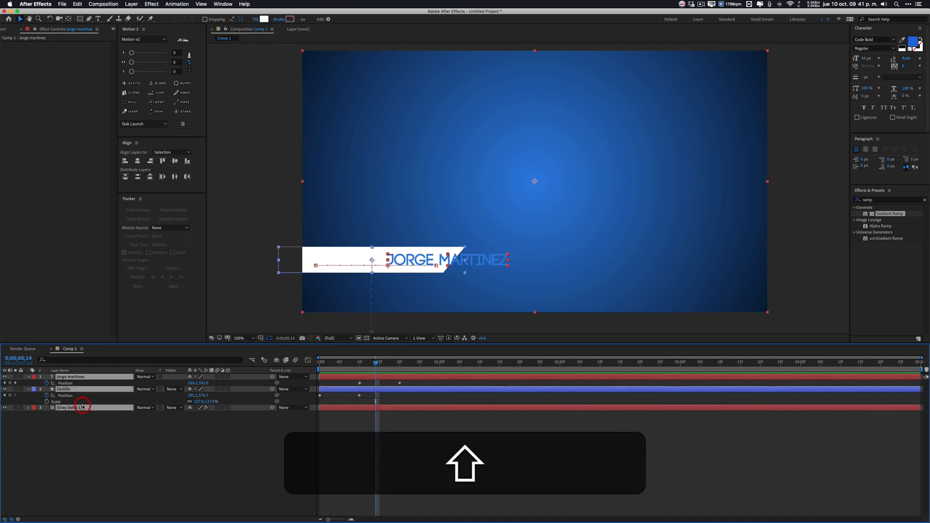
key(BackSpace)
Delete Comp 1 from the Project panel
click(206, 424)
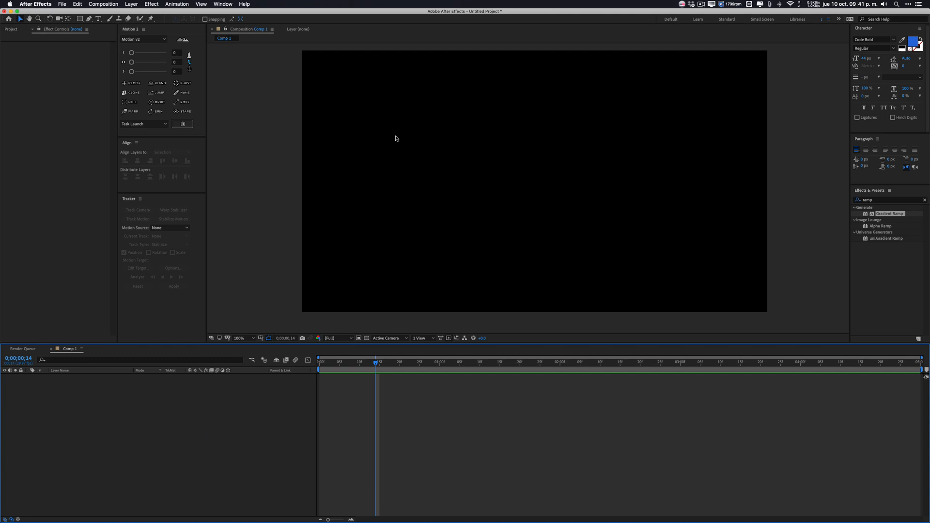
click(10, 30)
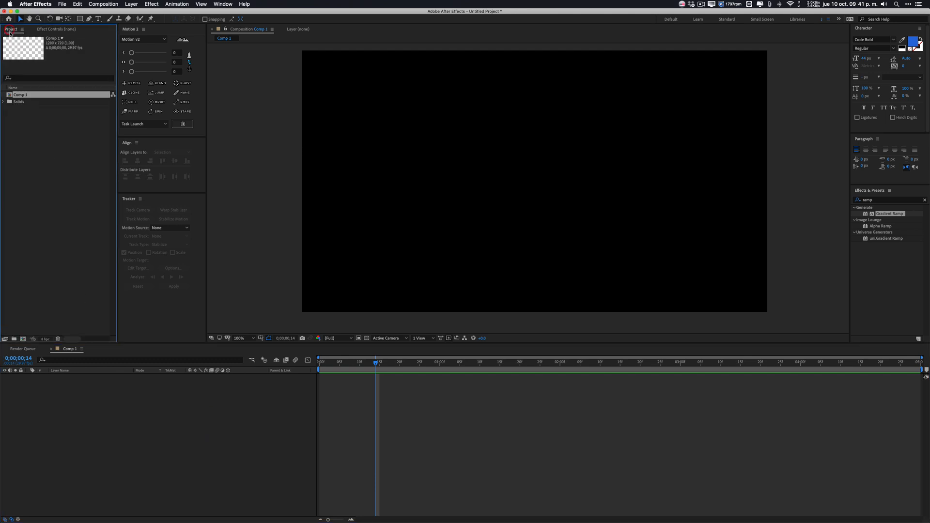
click(26, 95)
key(BackSpace)
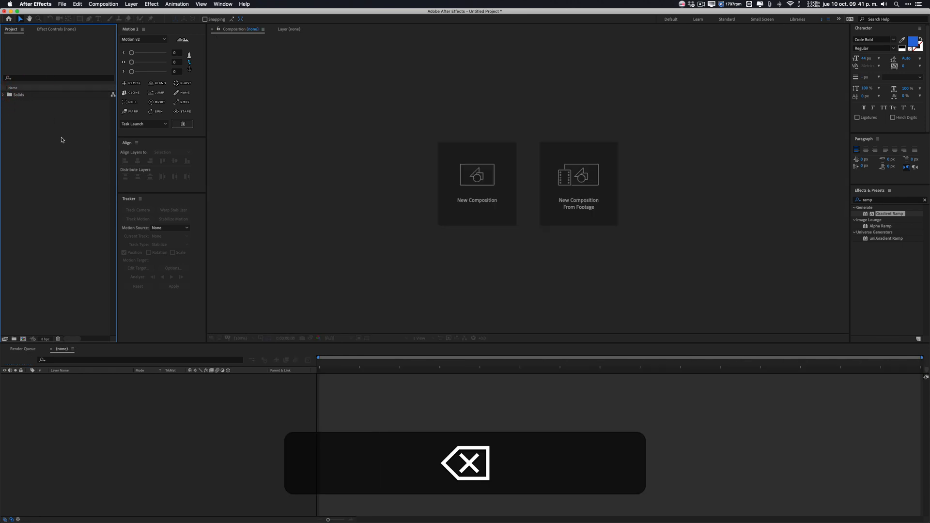
Create a new 1280×720 Comp 1 with Cmd+N
click(135, 426)
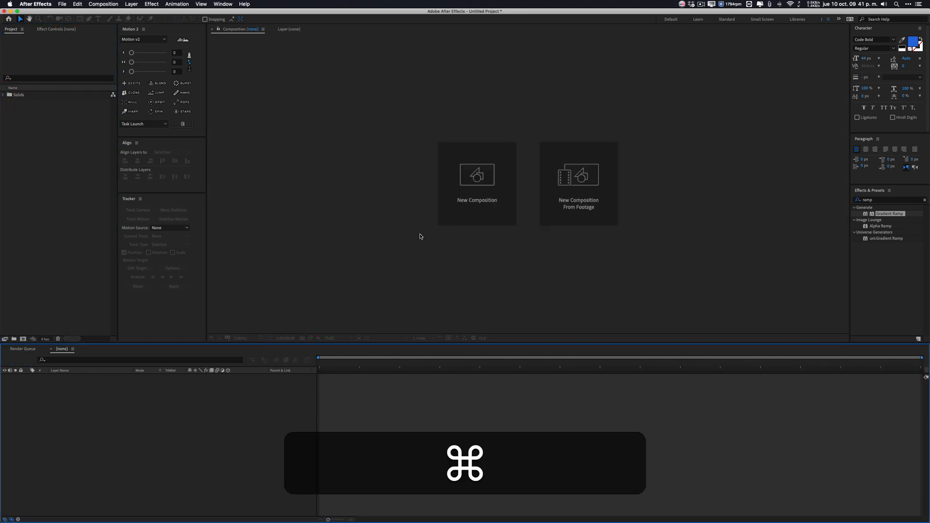
key(super+n)
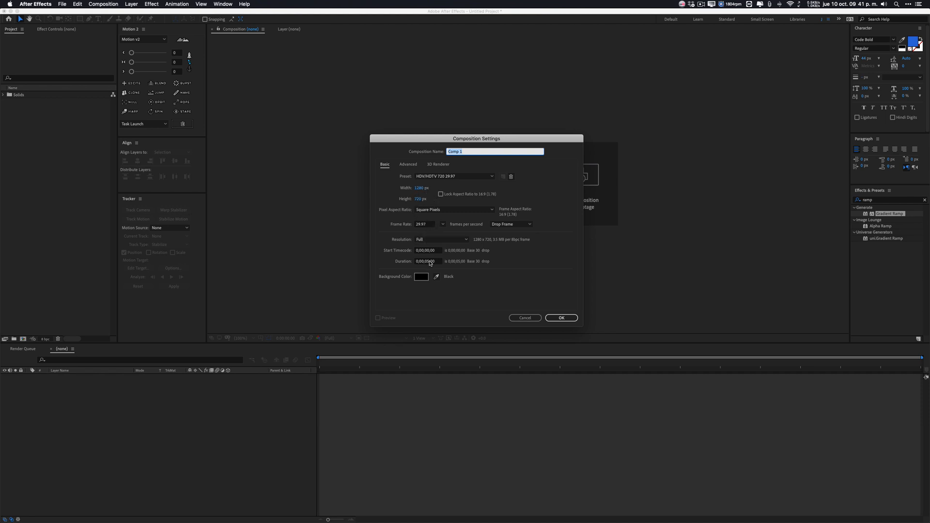
click(562, 318)
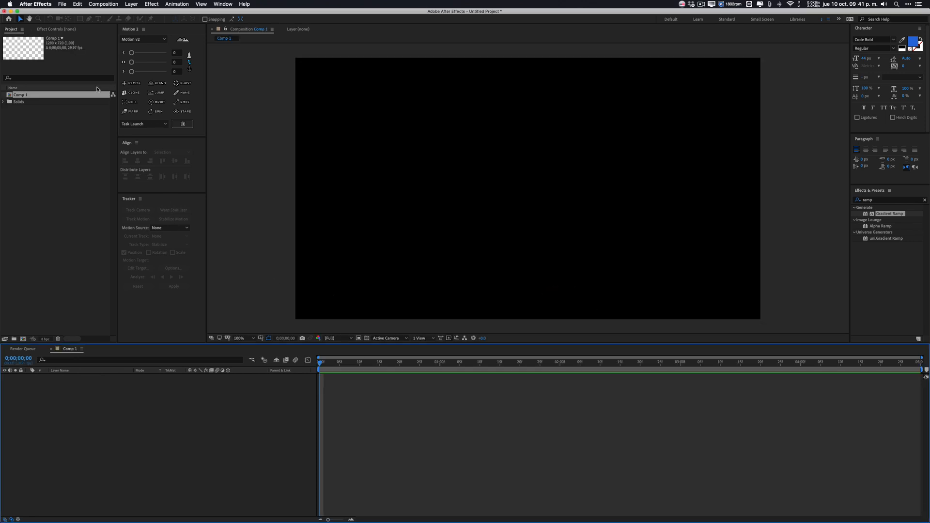
Add a full-frame 1280×720 Gray Solid 2 layer to the composition
click(163, 439)
click(81, 19)
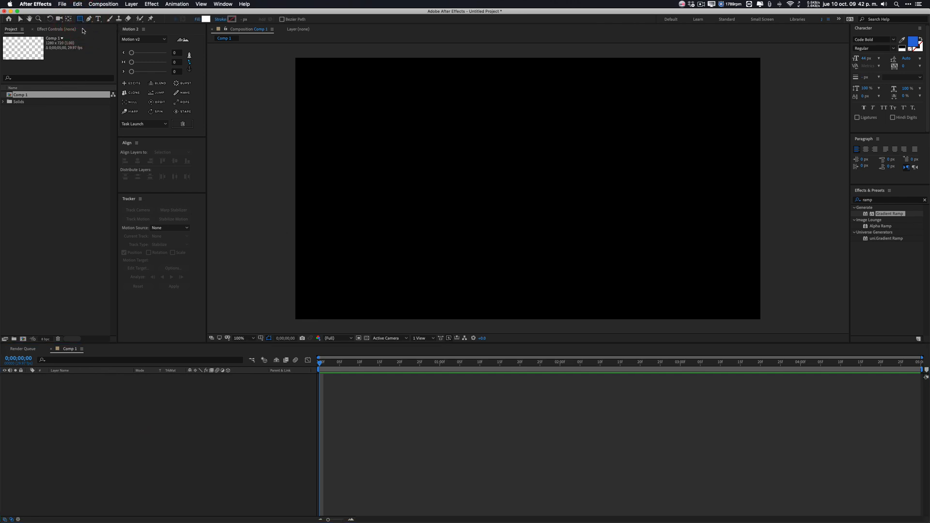
click(188, 430)
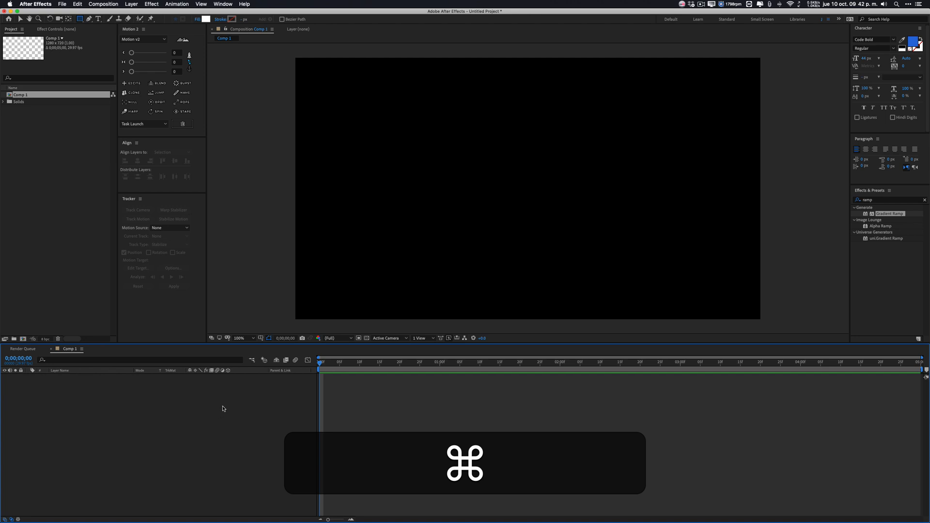
key(super+y)
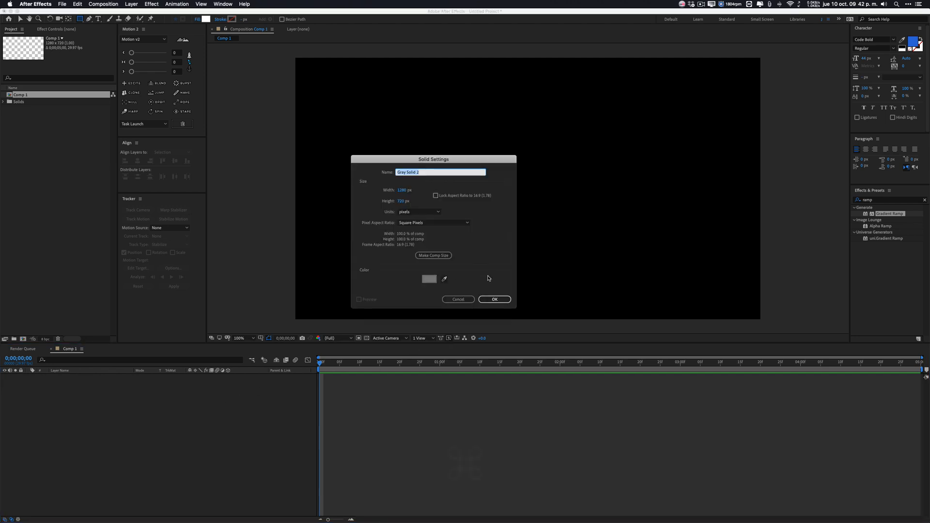
click(498, 297)
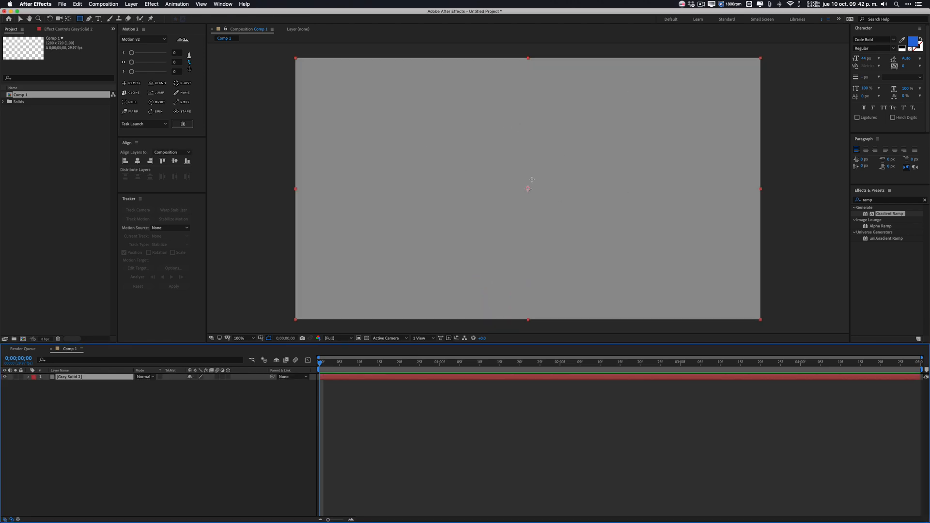
With Gray Solid 2 selected, choose the Ellipse Tool from the shape tool list
click(59, 415)
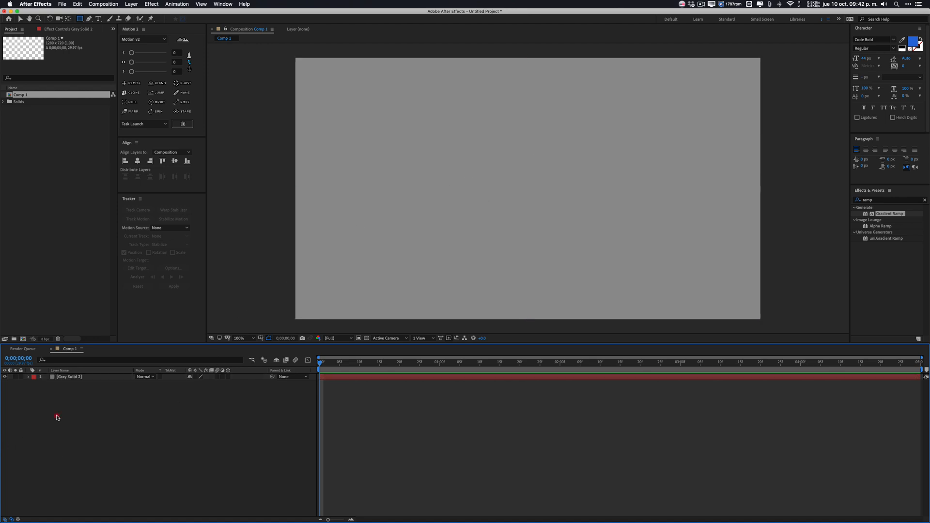
click(86, 378)
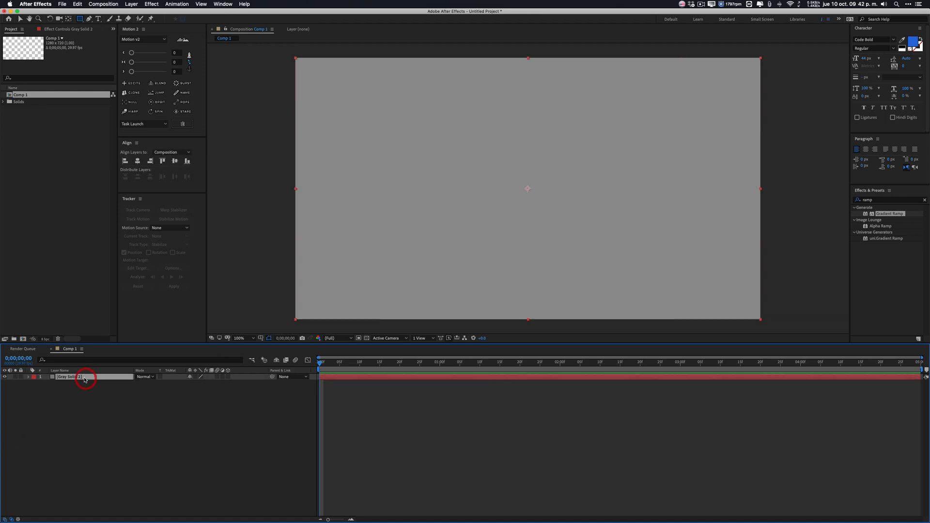
click(80, 21)
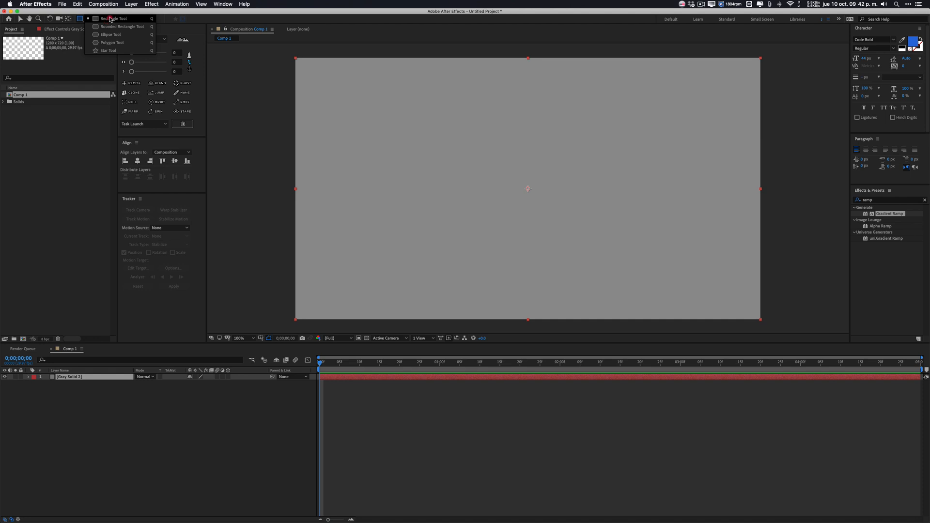
click(112, 35)
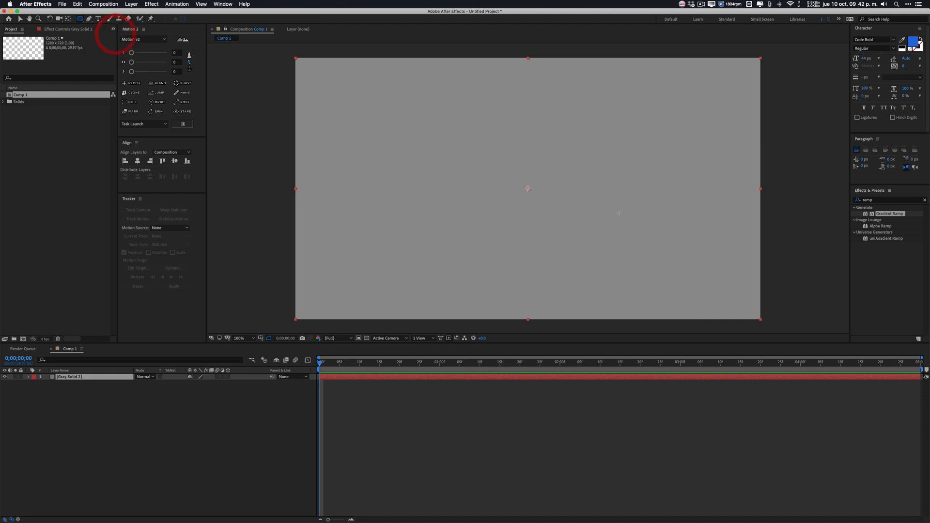
key(shift)
Draw a circular mask on the gray solid and move it up and to the left
drag(474, 148, 569, 196)
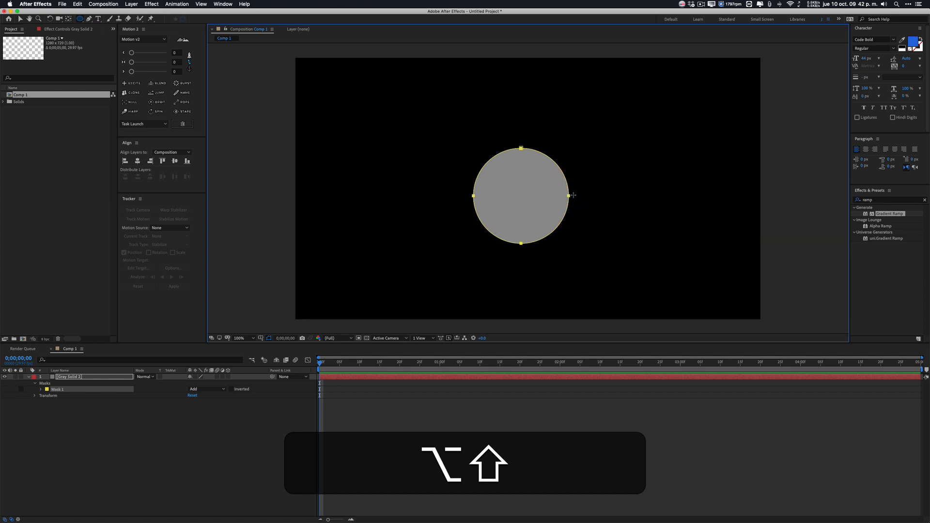
key(v)
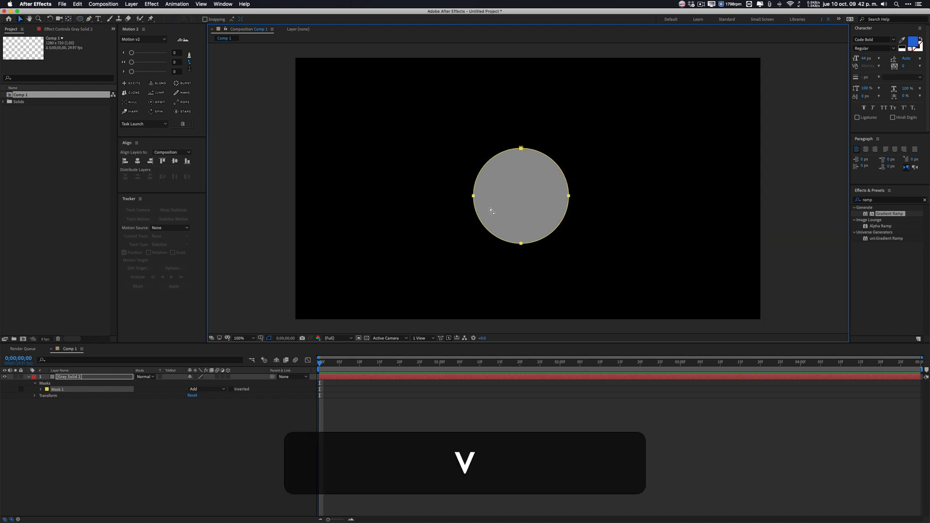
click(536, 201)
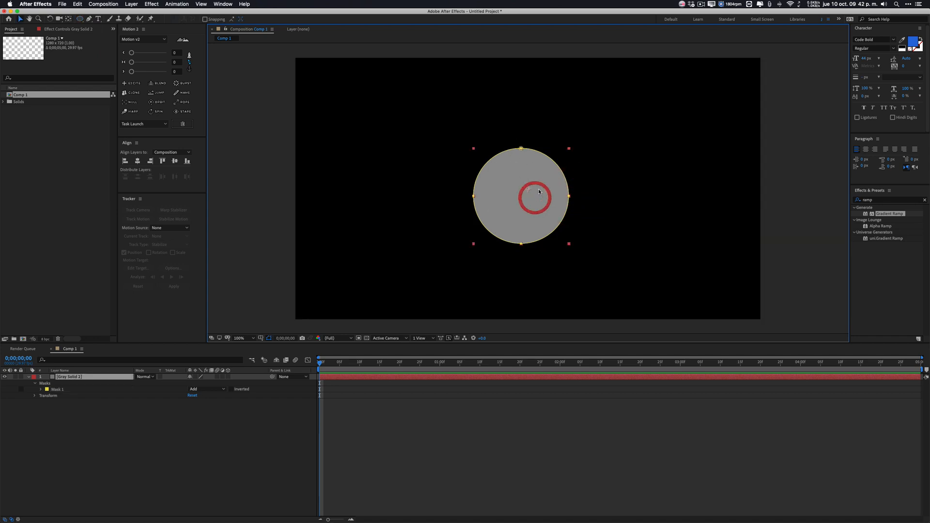
drag(536, 201, 519, 184)
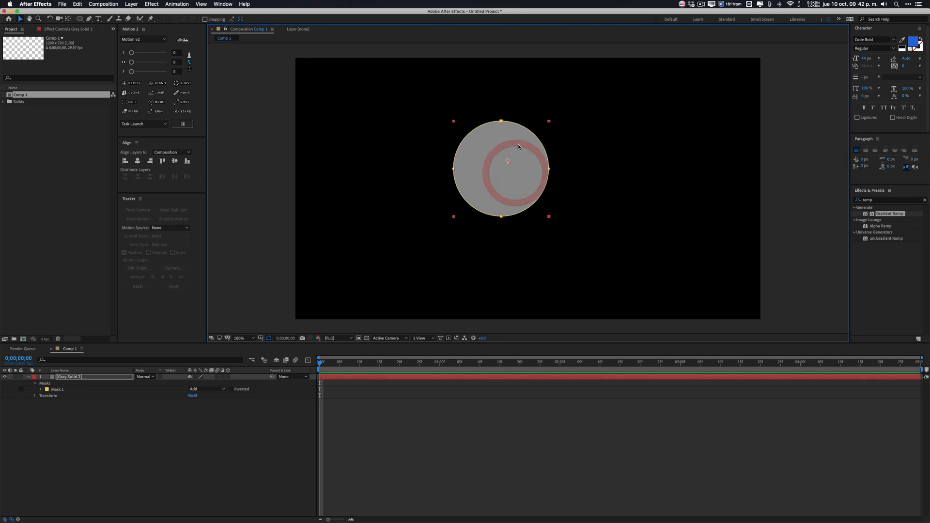
Expand Mask 1's properties and select Mask Path
click(61, 390)
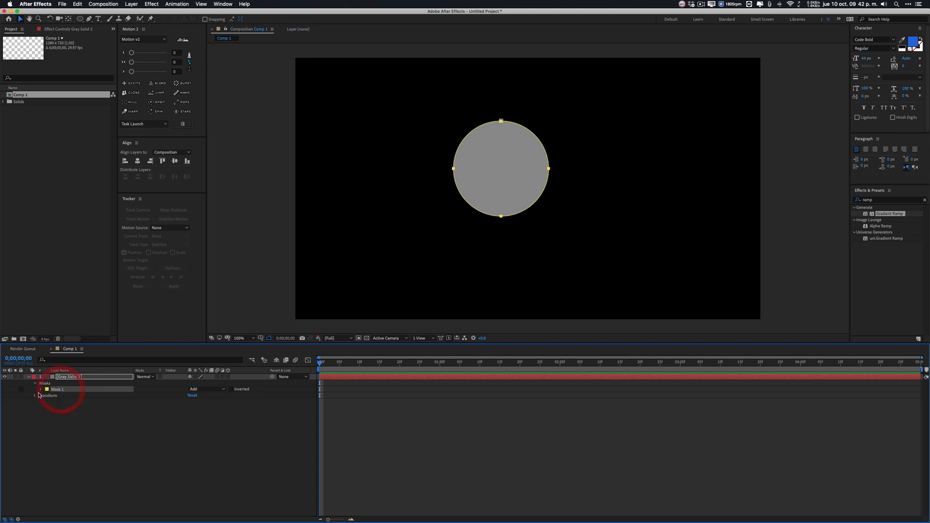
click(40, 389)
click(73, 397)
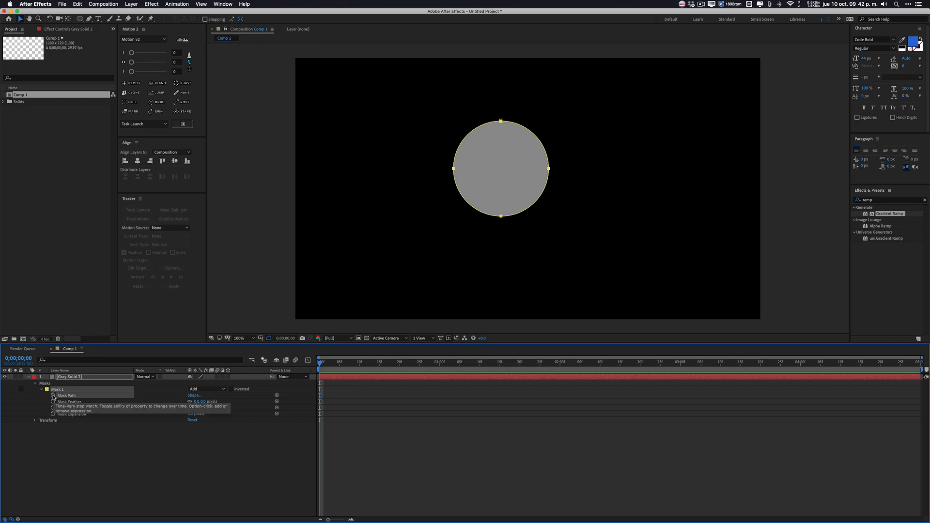
drag(335, 363, 360, 367)
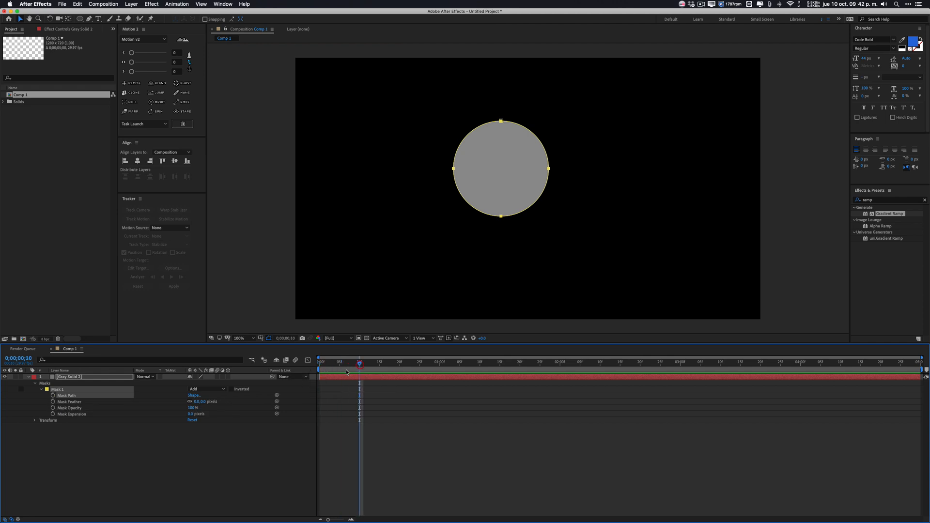
click(54, 395)
drag(403, 367, 400, 366)
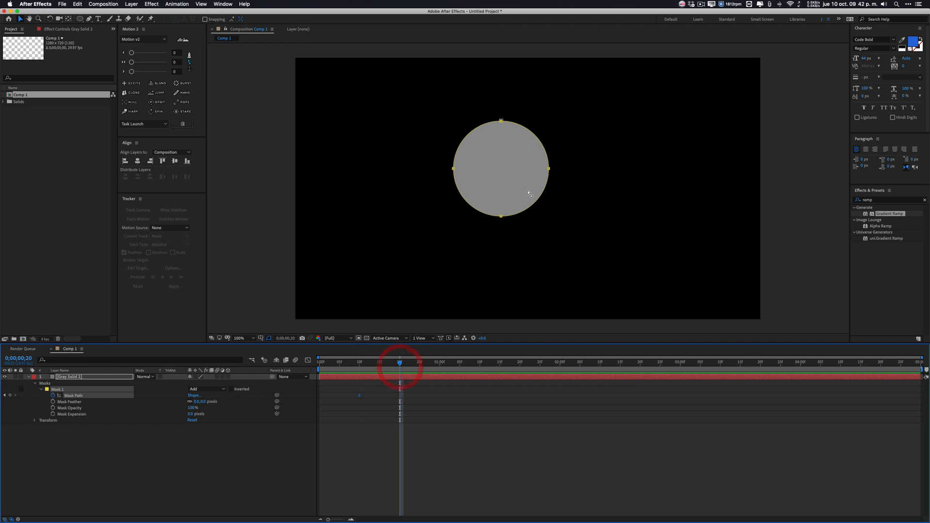
click(501, 216)
double_click(501, 216)
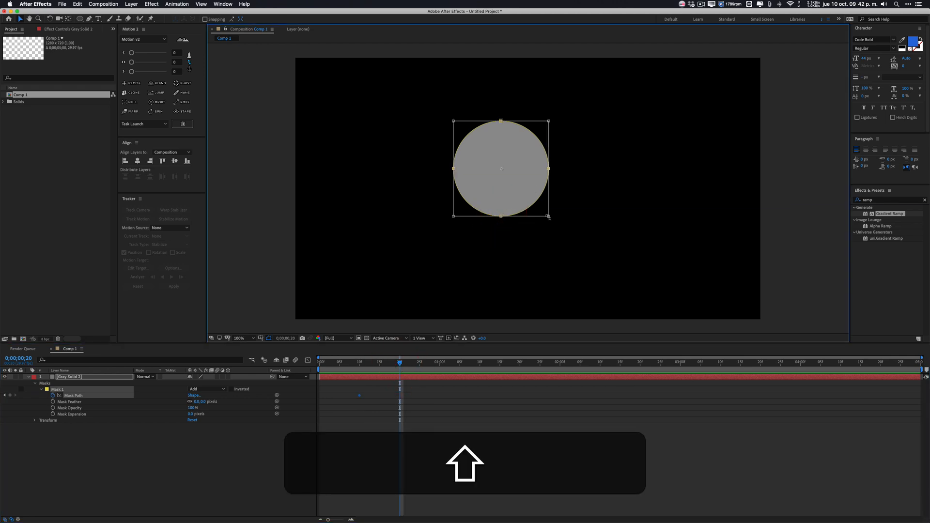
drag(550, 216, 641, 268)
drag(380, 369, 365, 382)
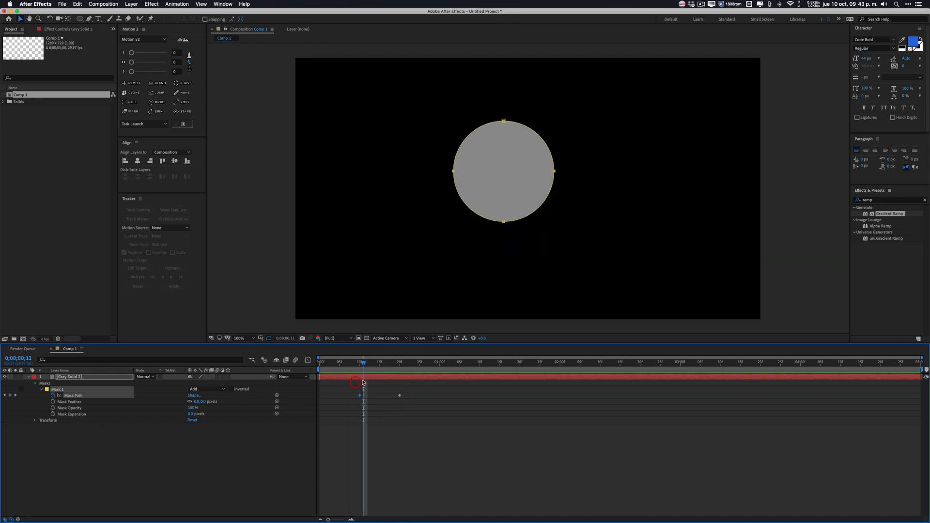
key(super+z)
key(super+z)
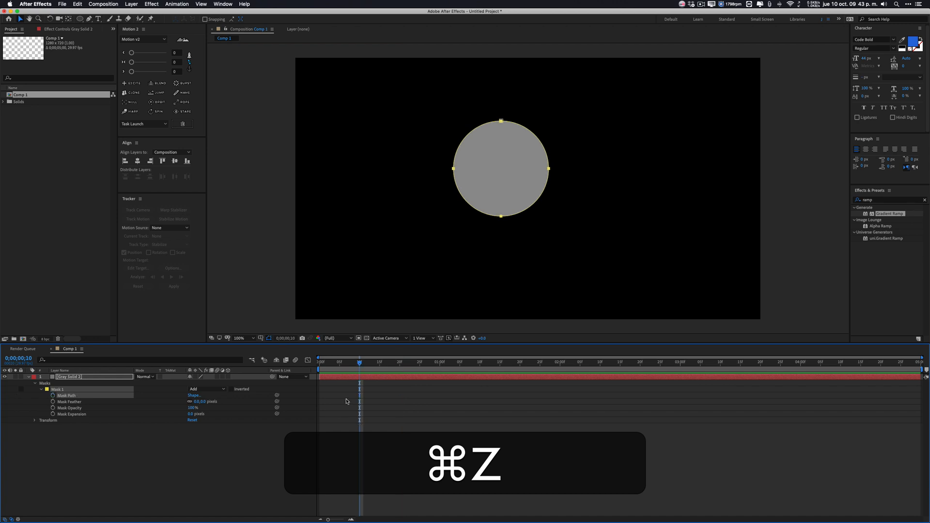
Test heavy Mask Feather on the circle, toggling the mask outline to judge the soft edge
click(69, 402)
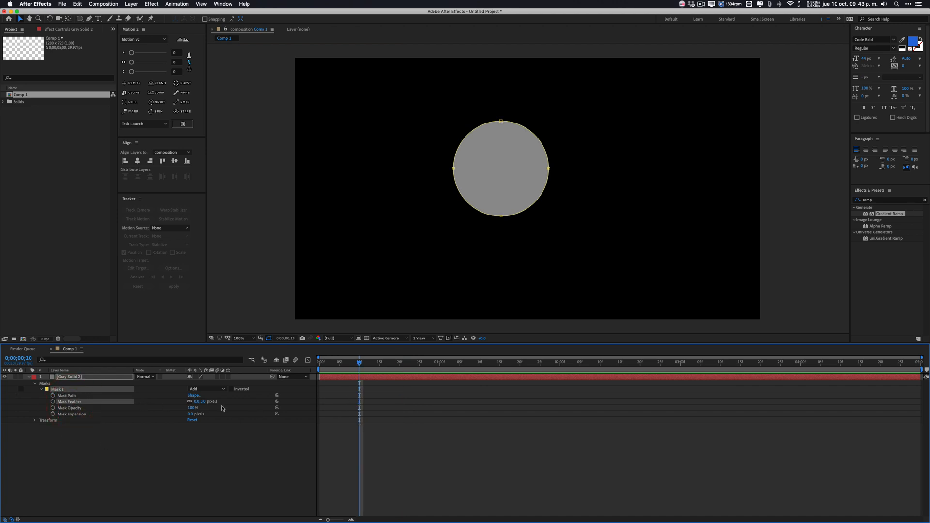
drag(199, 401, 249, 402)
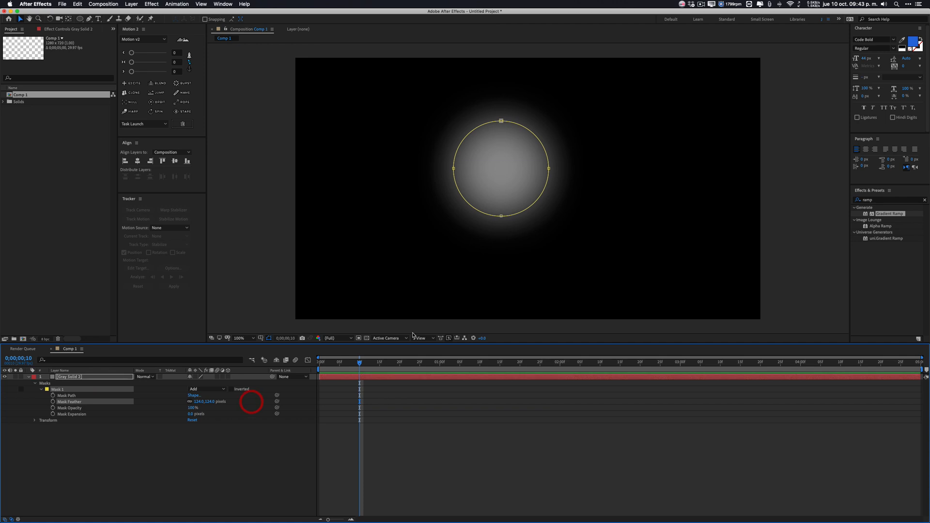
click(270, 338)
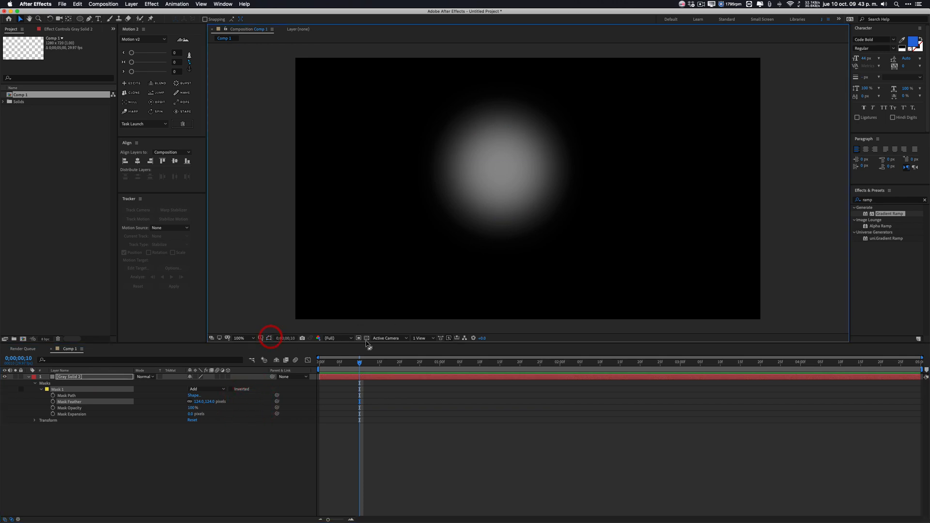
click(269, 339)
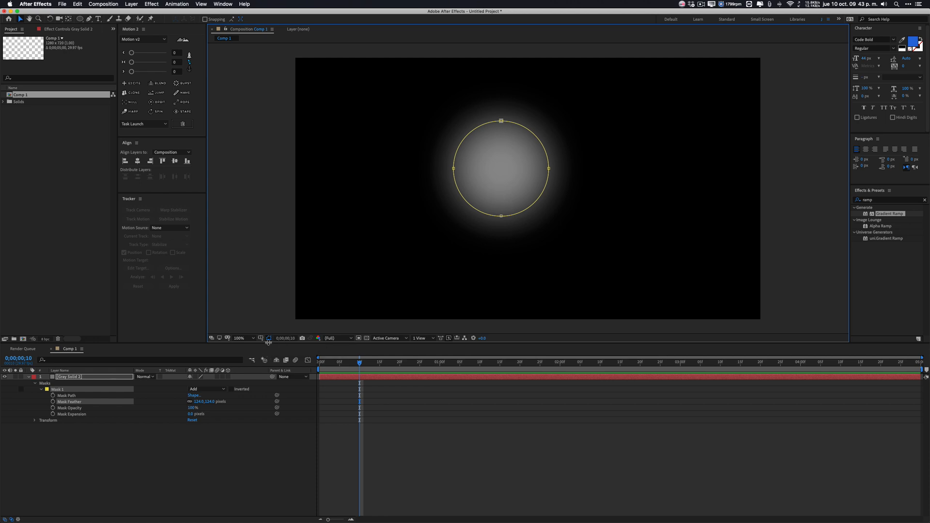
click(269, 339)
click(269, 339)
click(269, 339)
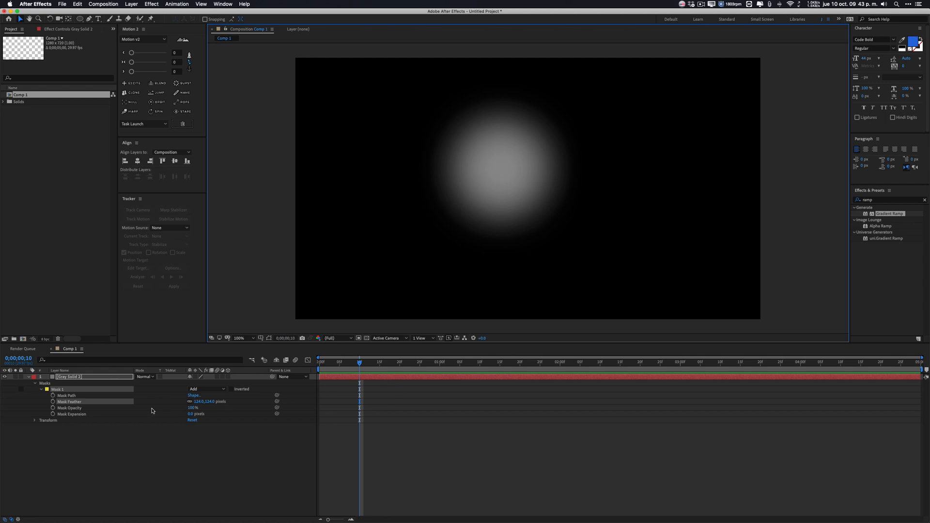
drag(194, 400, 142, 411)
Try Mask Opacity and Expansion, then revert to Feather 0 with 11 px expansion
click(75, 410)
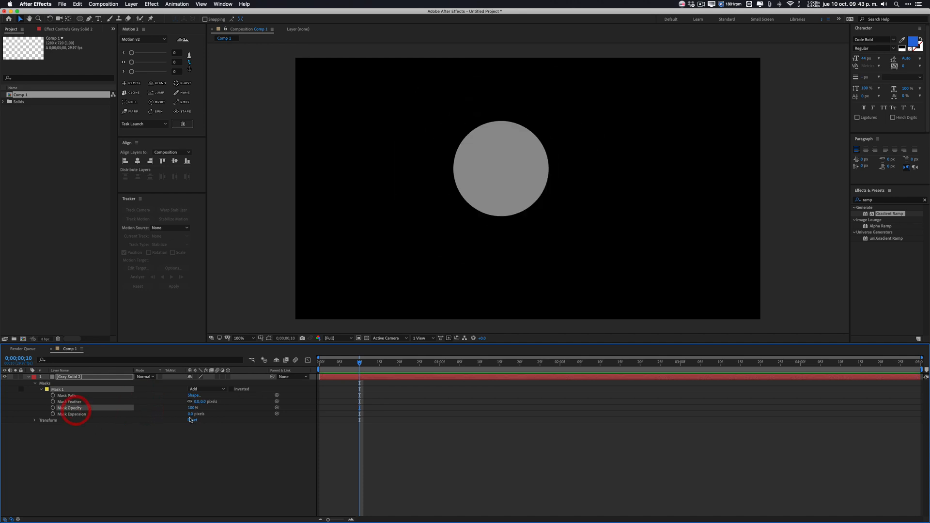
drag(189, 408, 289, 424)
mouse_move(203, 401)
mouse_down()
mouse_move(222, 415)
mouse_move(209, 414)
mouse_up()
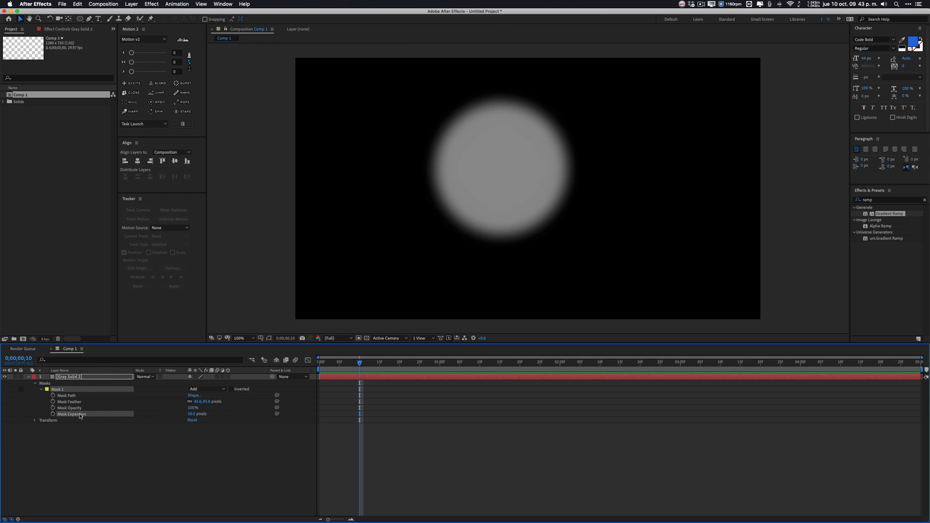
key(super+z)
key(super+z)
key(super+z)
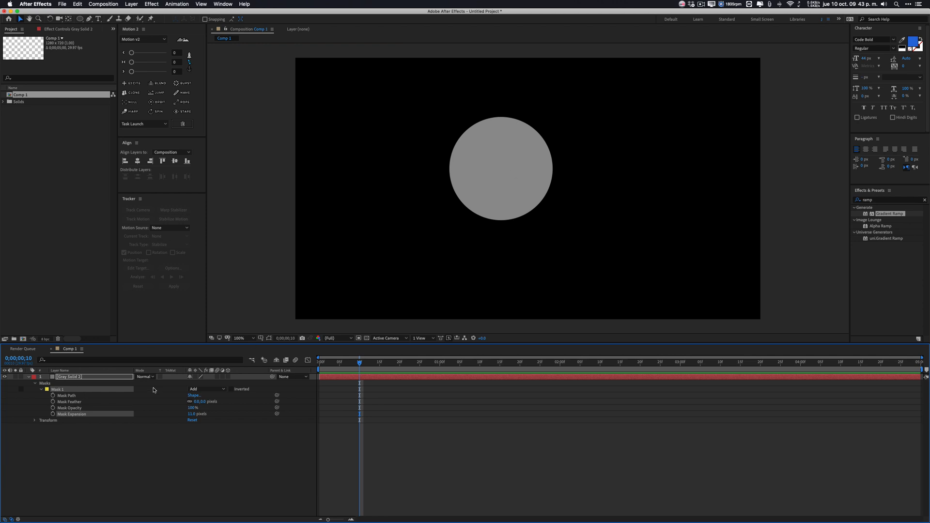
click(109, 389)
Set Mask 1 to Subtract and move the gray solid to fill the frame
click(208, 390)
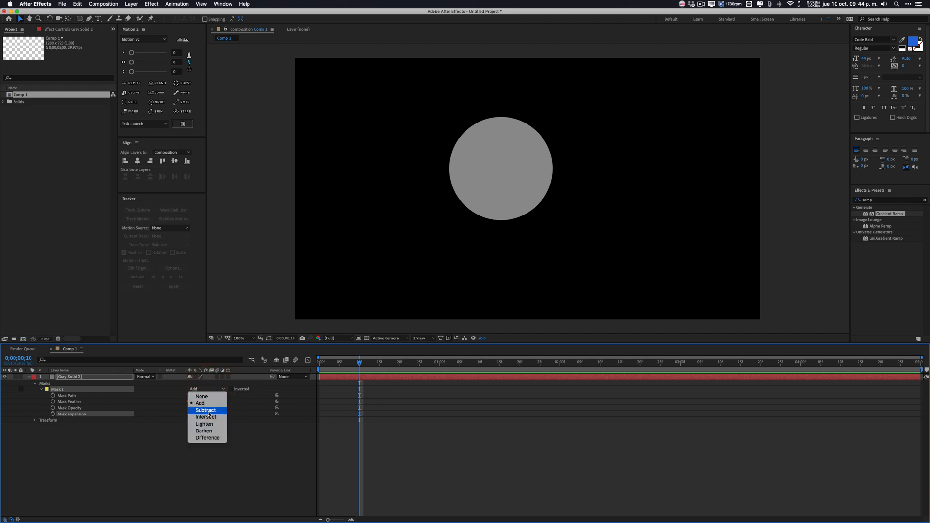
click(206, 411)
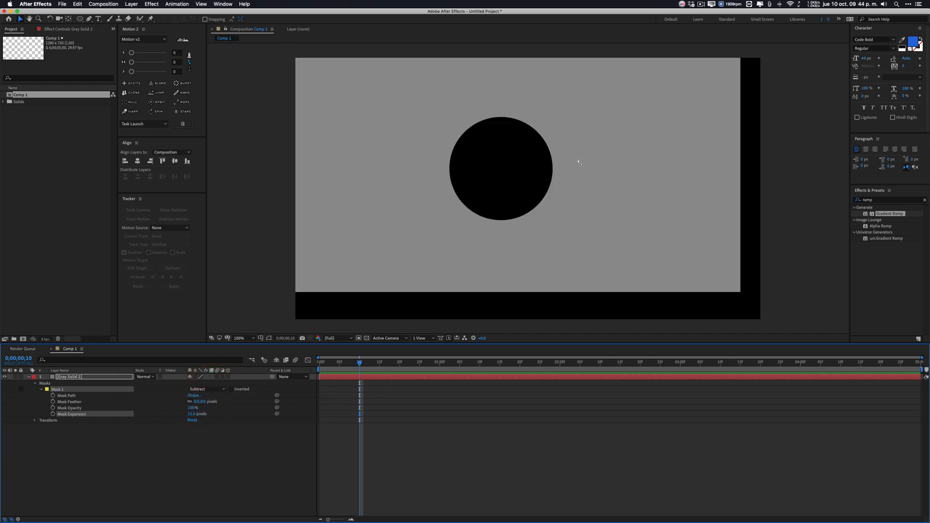
drag(621, 203, 633, 222)
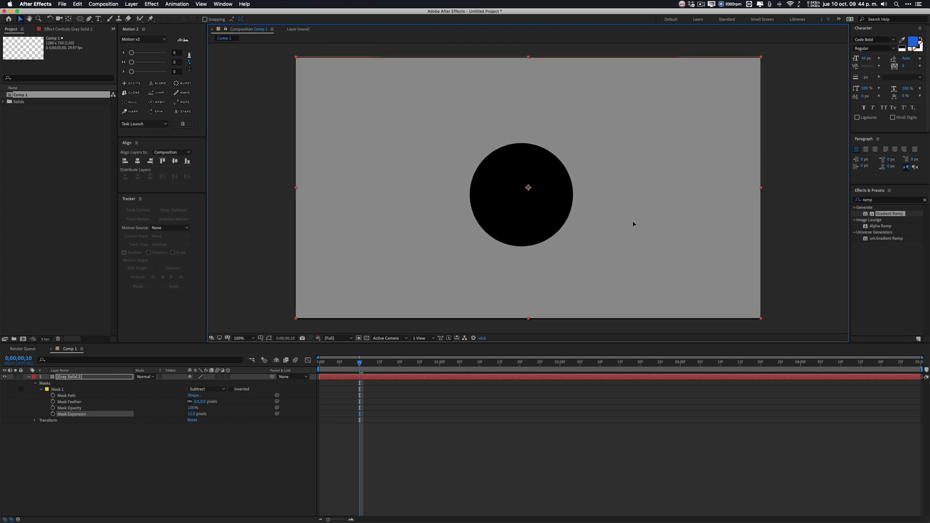
click(632, 220)
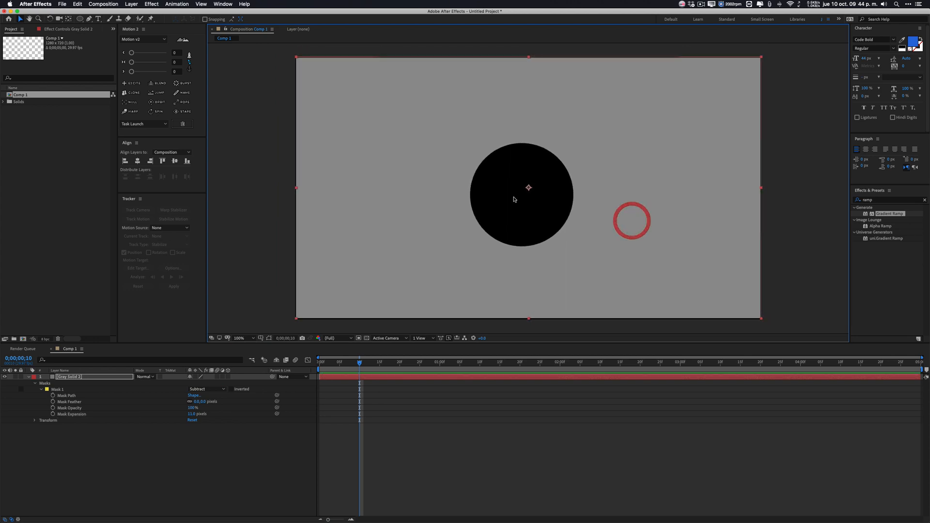
Set Mask Feather and Mask Expansion both to 0 for a sharp-edged hole
mouse_move(204, 406)
mouse_down()
mouse_move(247, 410)
mouse_move(197, 415)
mouse_move(212, 413)
mouse_up()
click(211, 401)
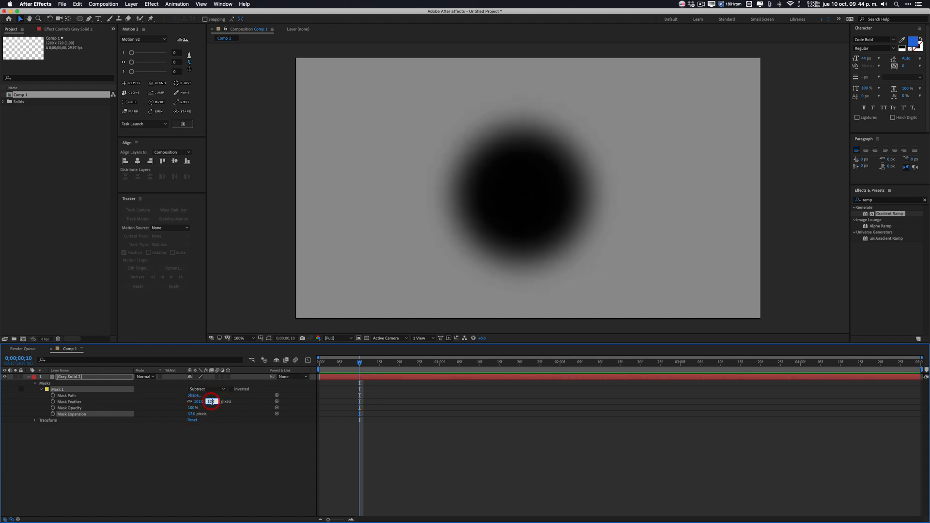
text(0)
key(Return)
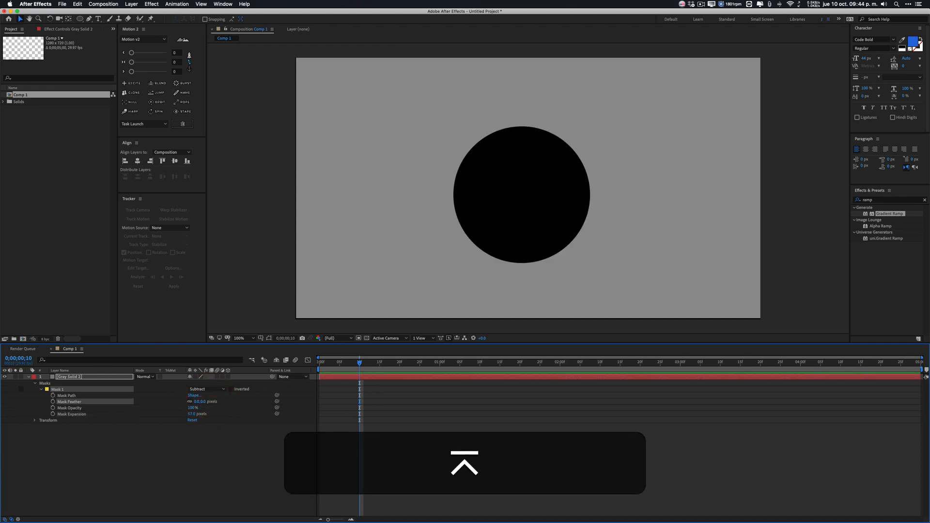
click(194, 413)
text(0)
key(Return)
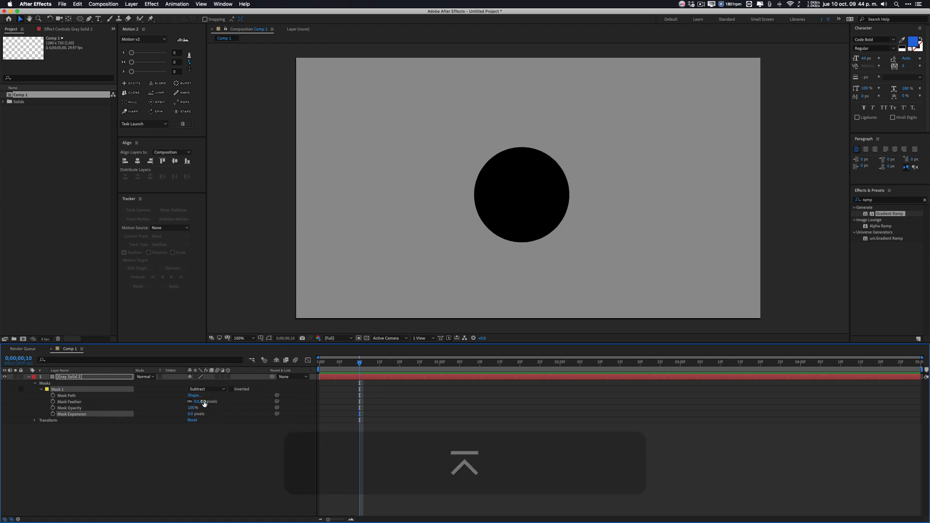
click(221, 390)
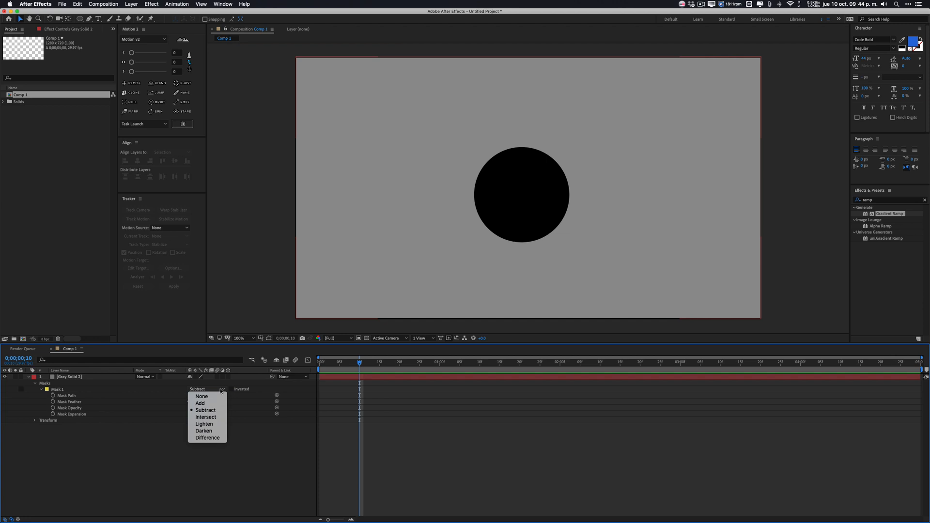
Set Mask 1 to Intersect and draw a rectangle mask over the circle's upper right
click(218, 417)
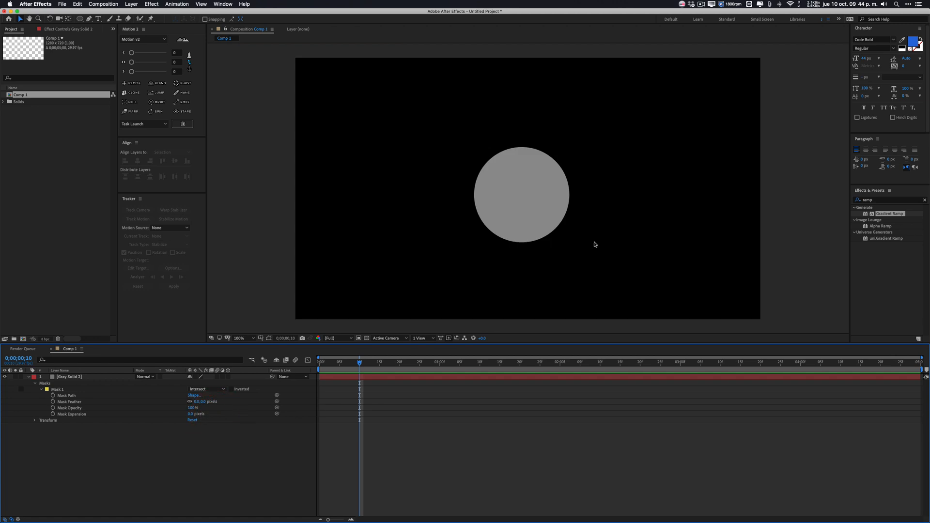
click(78, 377)
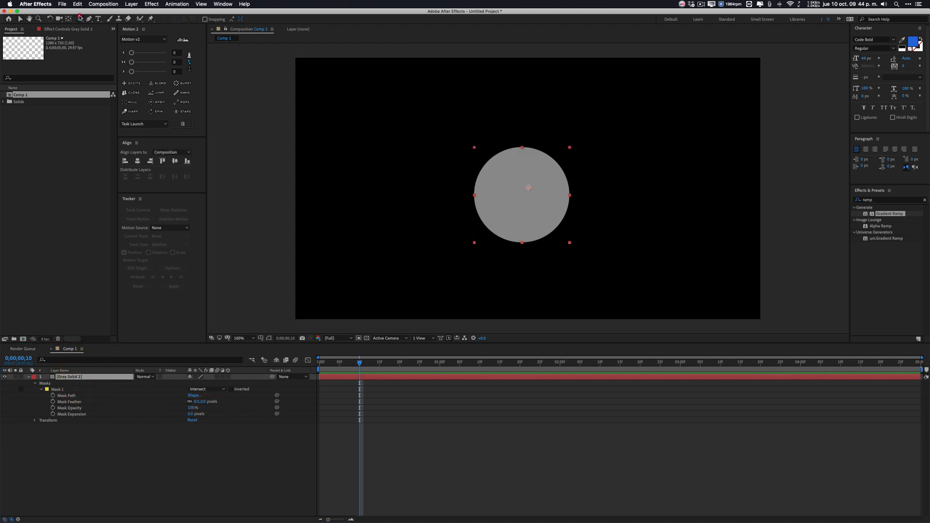
drag(80, 18, 99, 23)
drag(516, 104, 625, 204)
drag(641, 205, 640, 205)
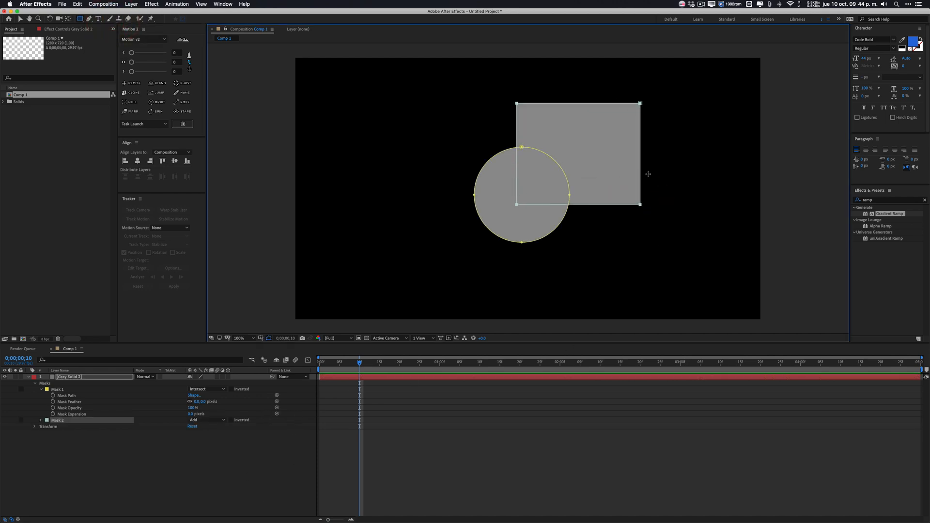
Set Mask 2 to Intersect and reposition the rectangle over the circle
click(199, 419)
click(206, 448)
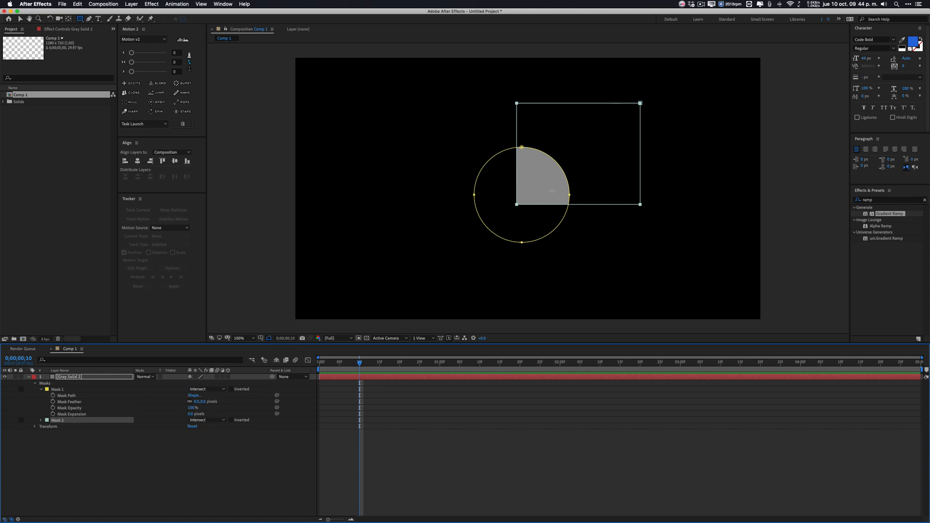
key(v)
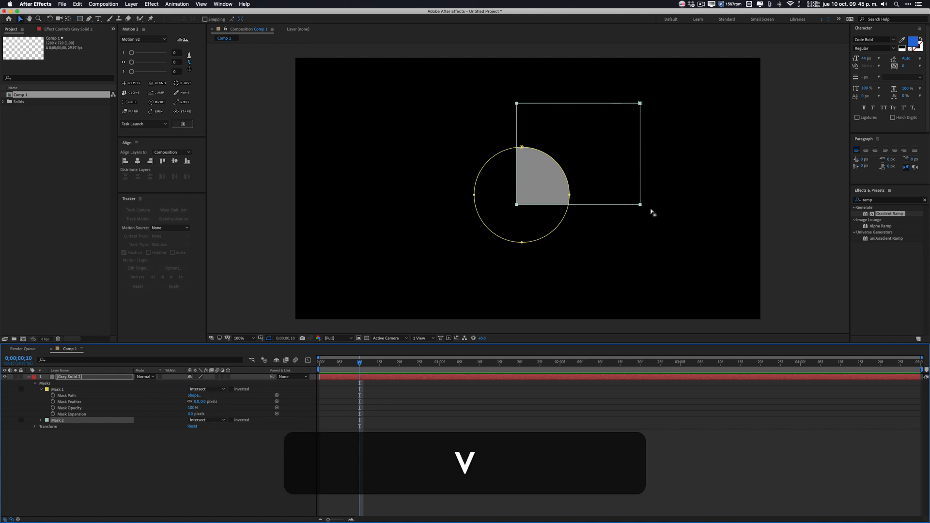
drag(613, 189, 559, 226)
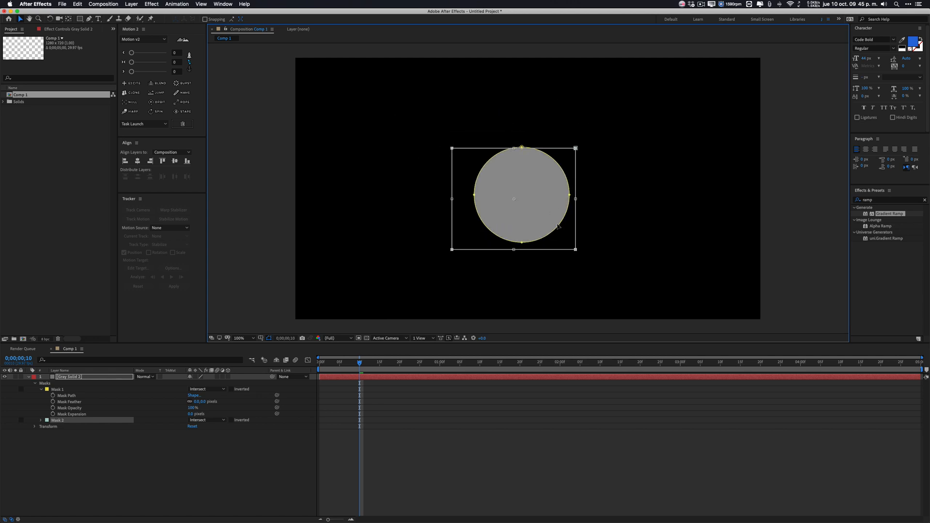
Switch Mask 2's mode to Add, then to Subtract
click(207, 420)
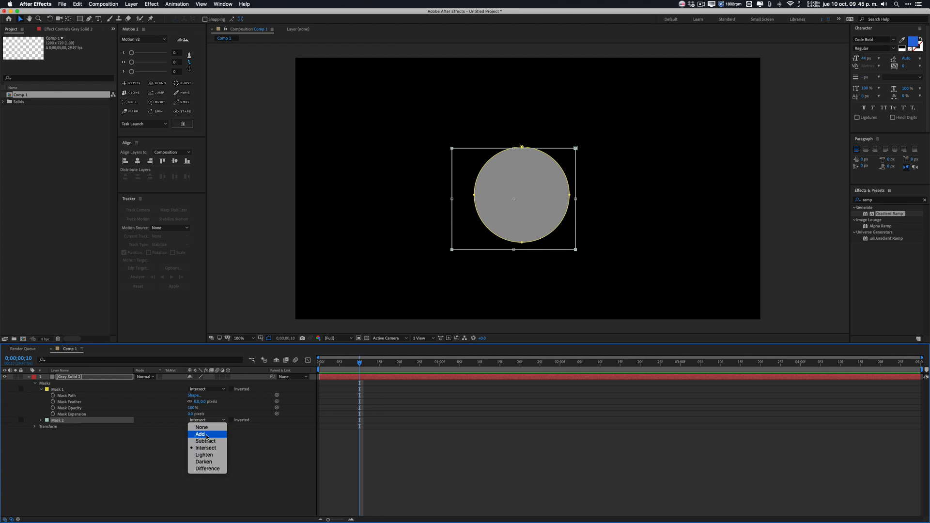
click(211, 437)
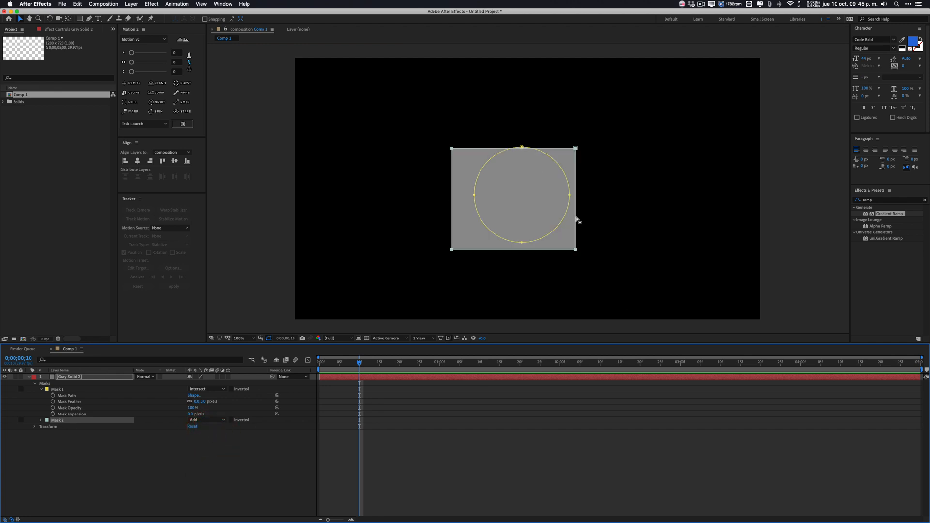
click(206, 420)
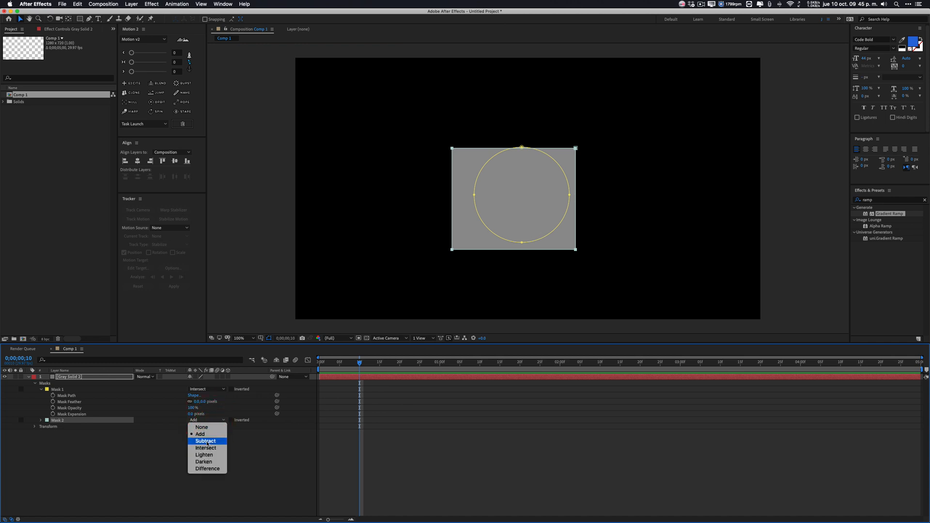
click(206, 444)
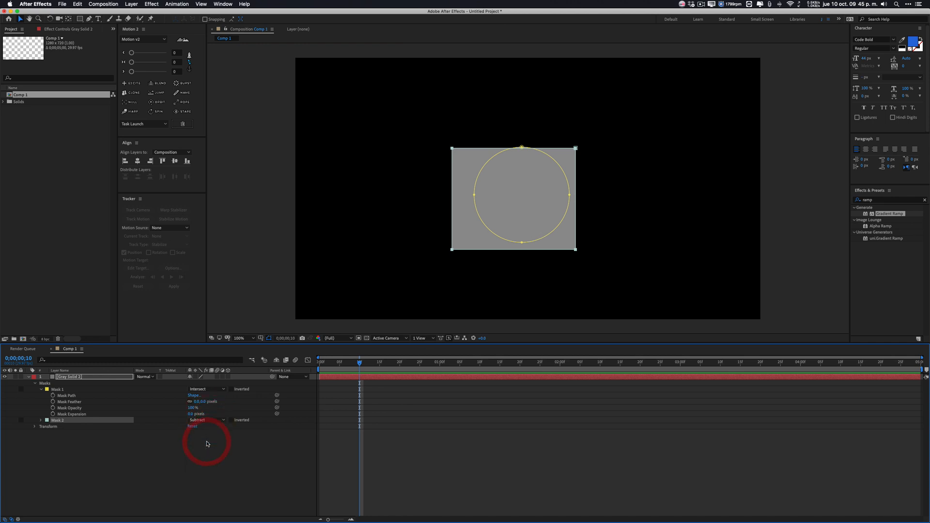
click(478, 239)
mouse_move(479, 238)
mouse_down()
mouse_move(539, 216)
mouse_move(494, 239)
mouse_up()
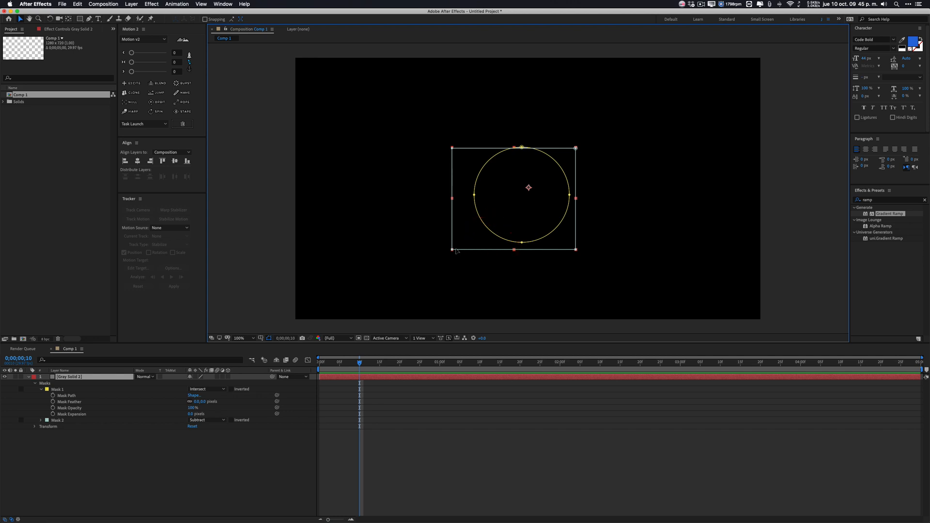
Delete Mask 2, leaving only the circle mask
click(62, 420)
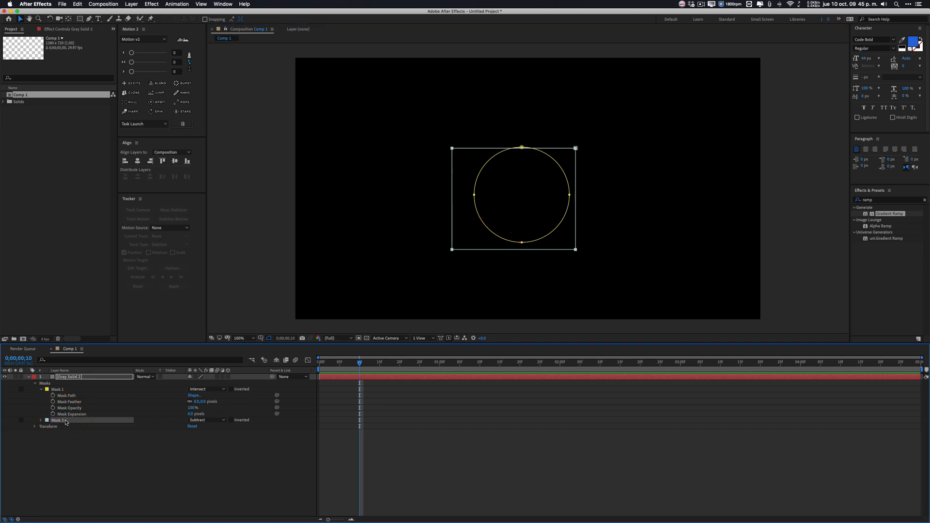
key(BackSpace)
click(208, 390)
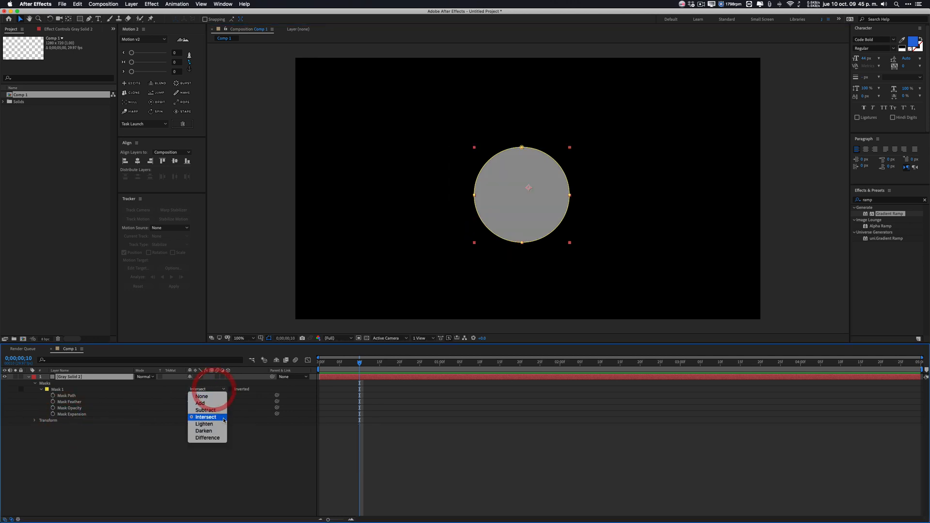
Set Mask 1's mode to Subtract to cut a hole in the gray solid
click(218, 410)
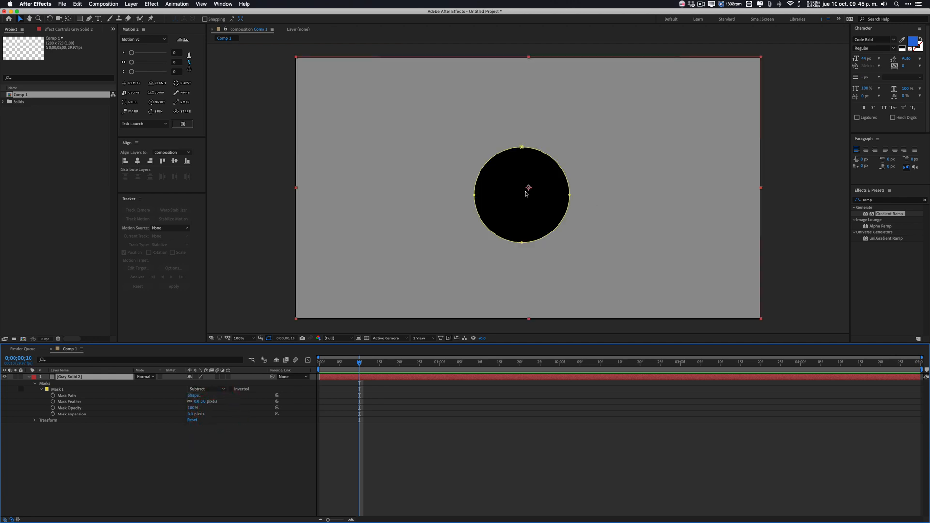
click(219, 389)
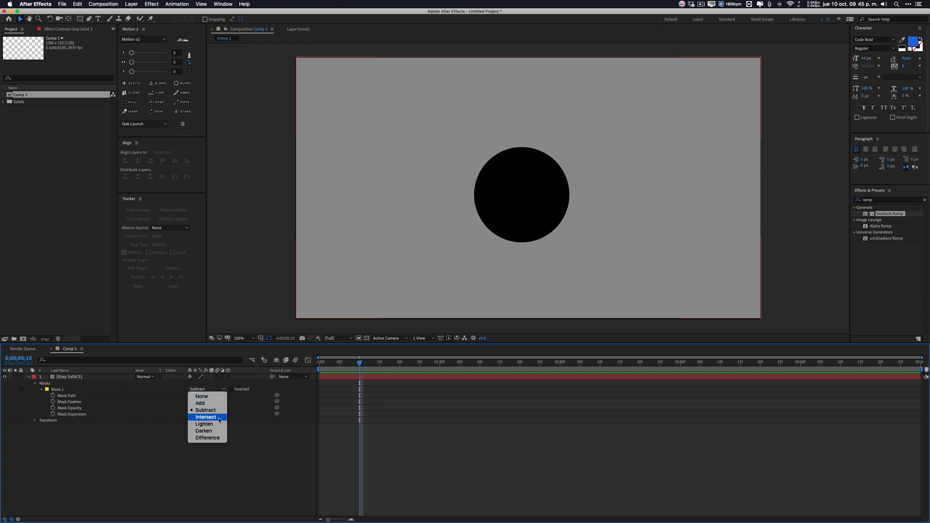
click(146, 441)
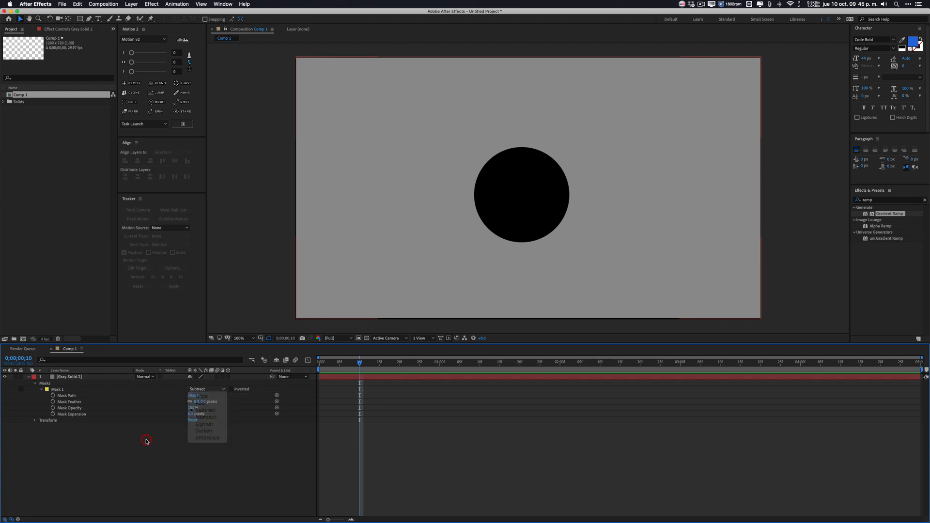
Free-transform Mask 1 and drag the circular hole right of centre
click(53, 390)
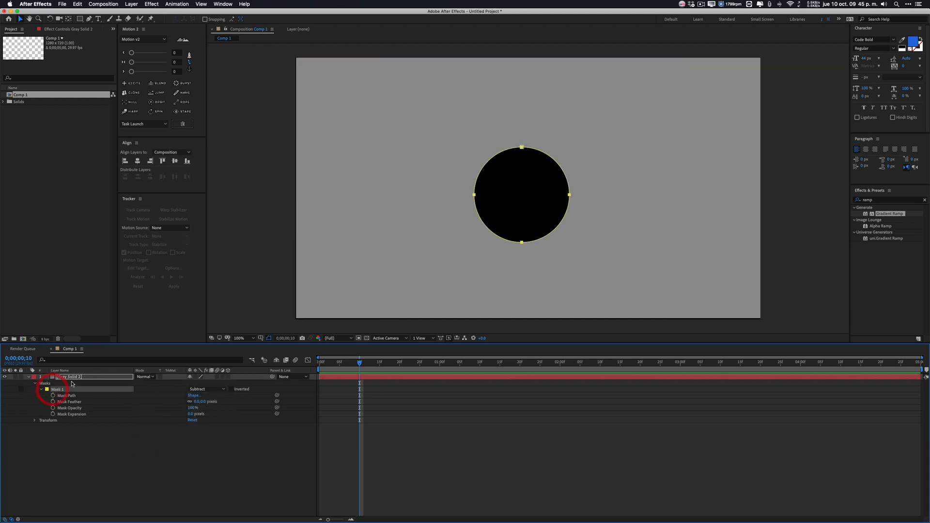
double_click(522, 148)
drag(557, 220, 617, 188)
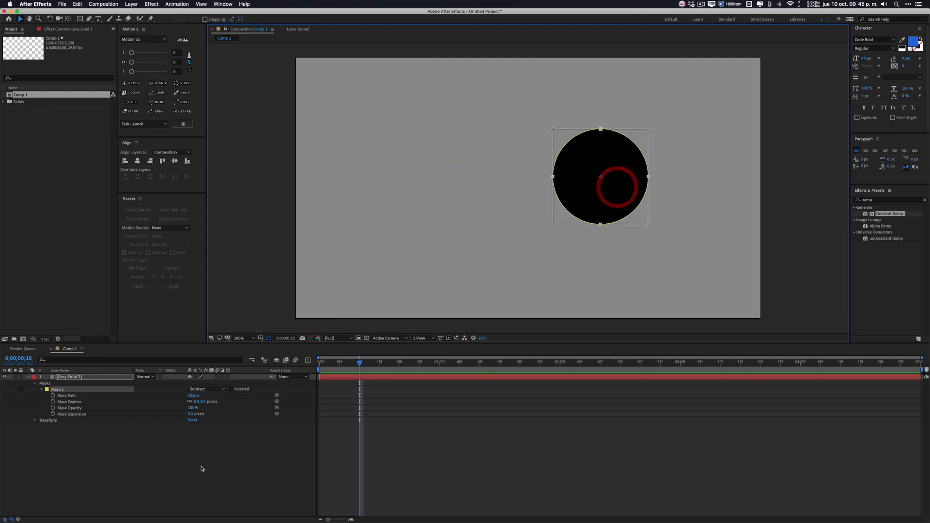
click(90, 443)
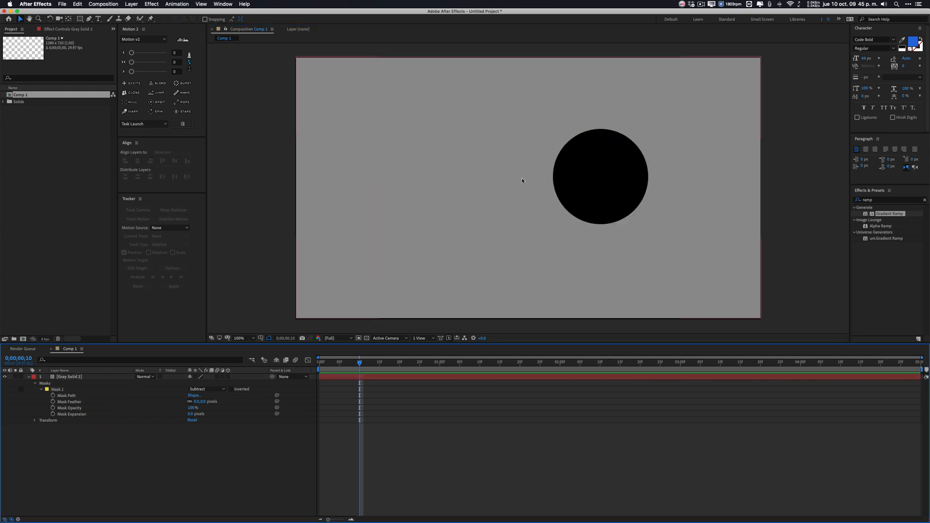
click(52, 392)
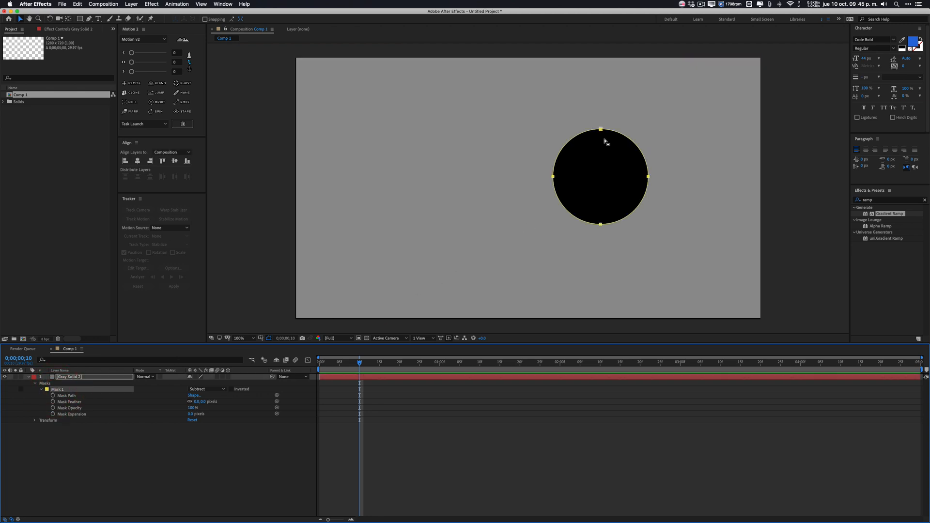
click(109, 377)
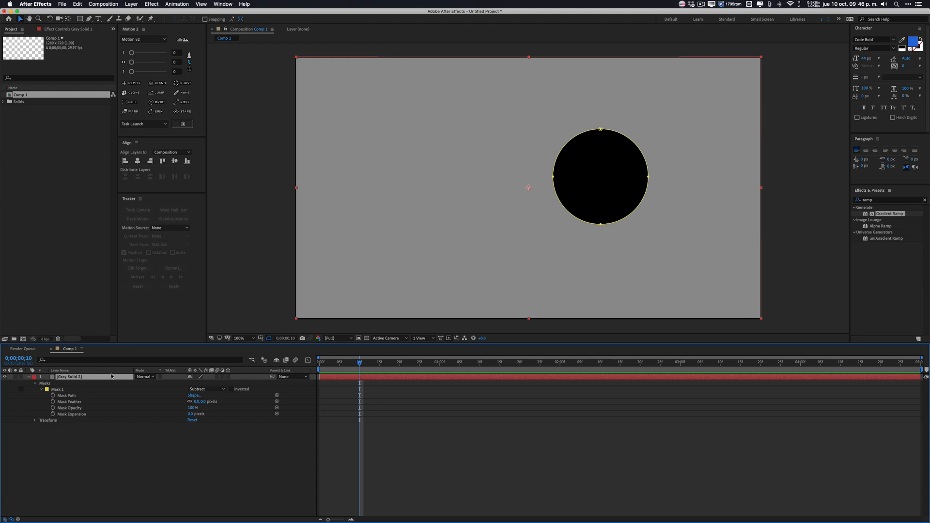
Try out Gray Solid 2's Position, Scale (66%, then 197%) and Rotation values
key(p)
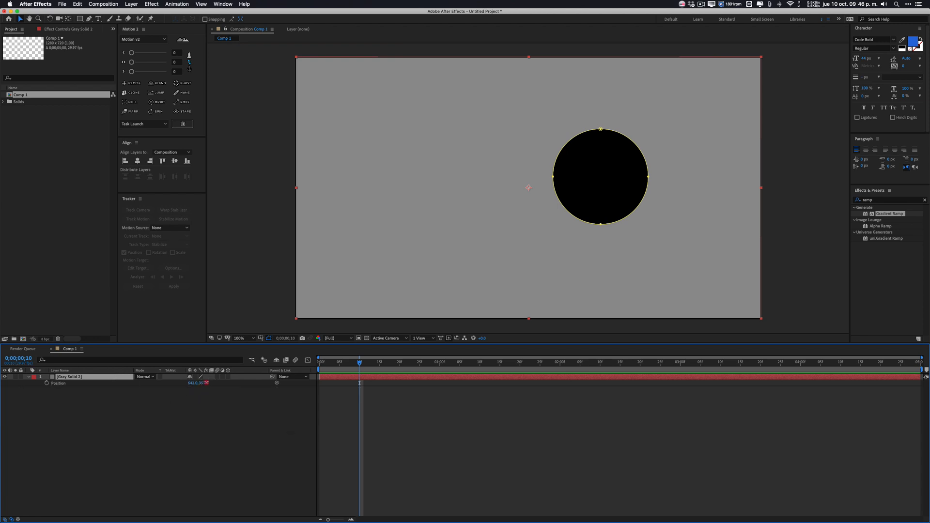
drag(203, 382, 206, 410)
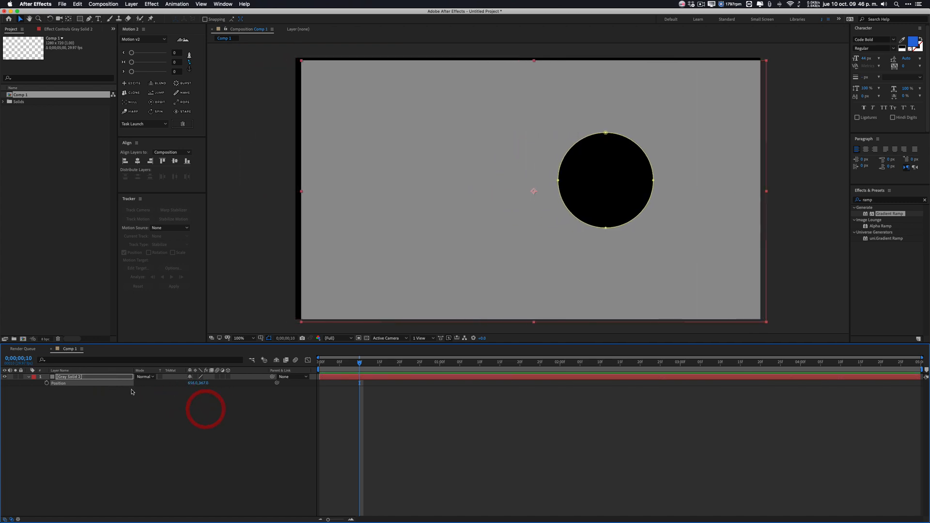
key(super)
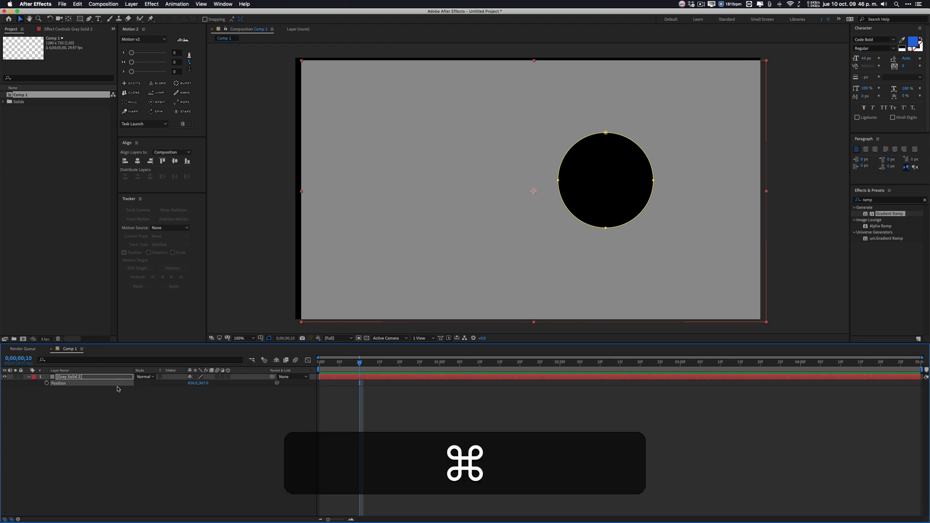
click(29, 377)
click(29, 378)
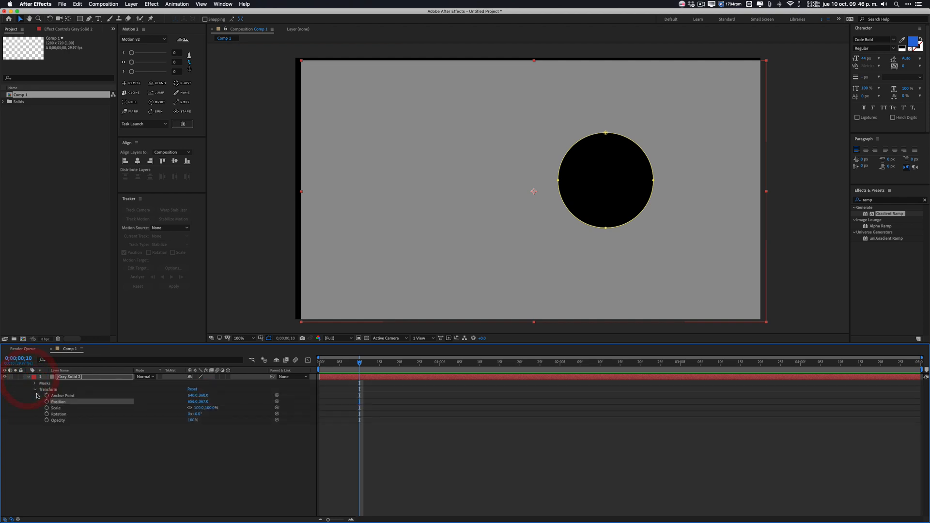
click(61, 409)
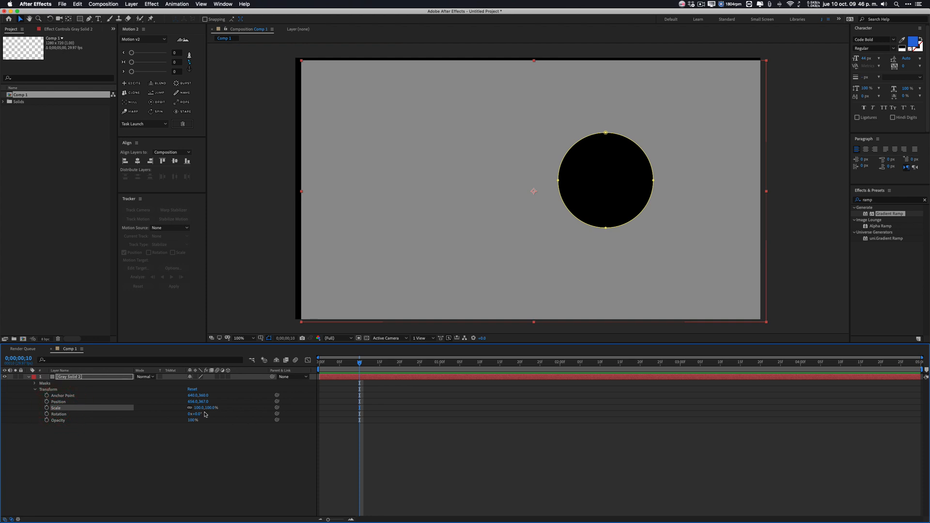
drag(211, 410, 201, 426)
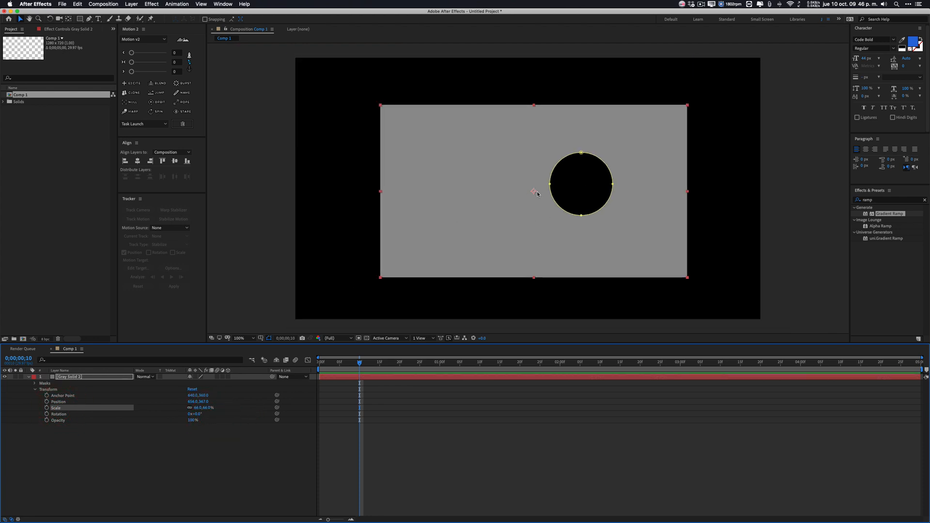
mouse_move(207, 408)
mouse_down()
mouse_move(256, 409)
mouse_move(194, 418)
mouse_move(220, 418)
mouse_move(204, 420)
mouse_up()
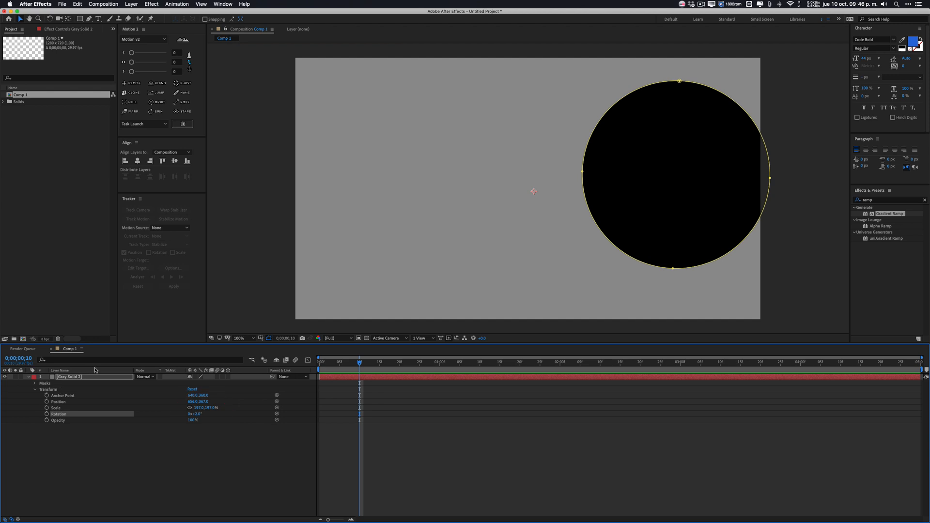
Reset the gray solid's Rotation to 0° and its Scale to 100%
click(197, 414)
text(0)
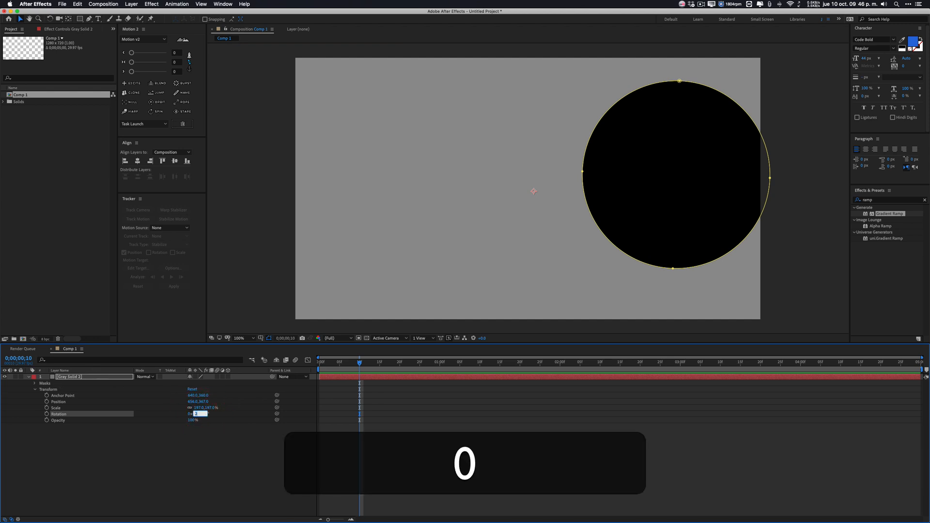
key(Return)
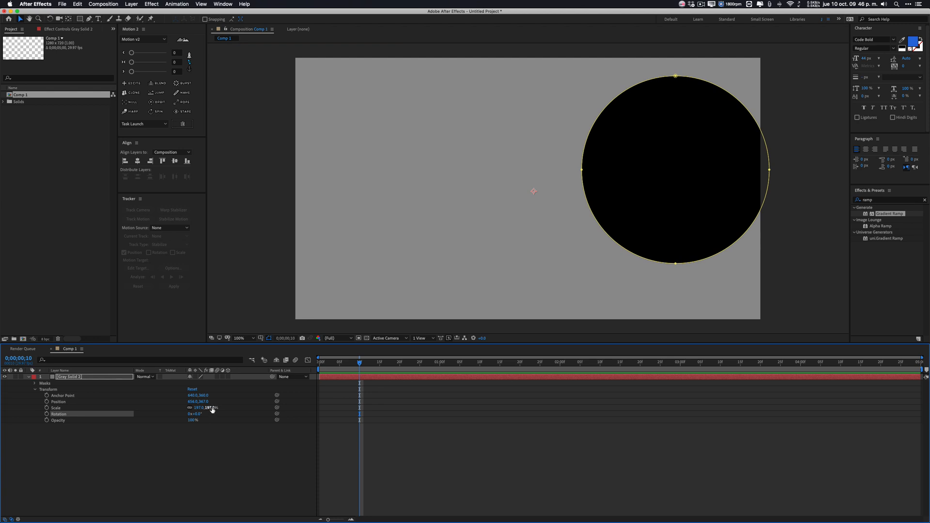
click(212, 408)
text(100)
key(Return)
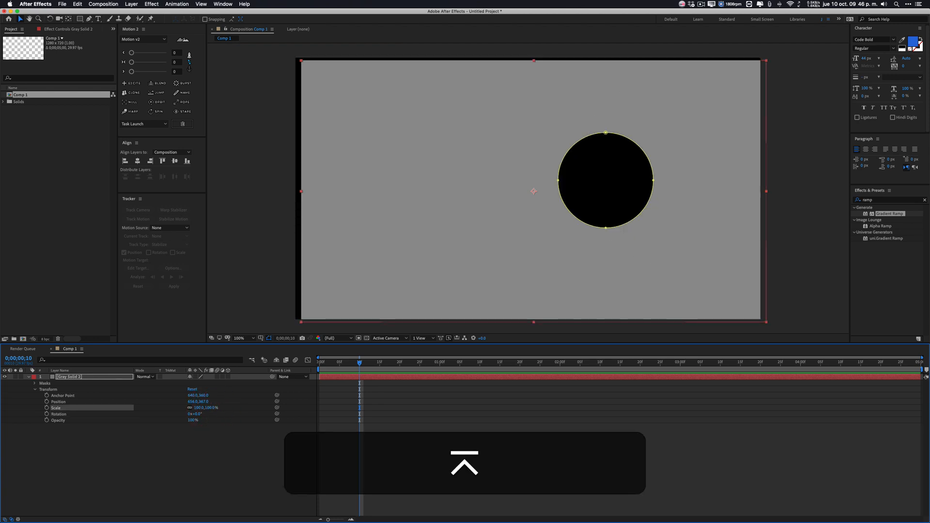
Centre the gray solid horizontally and vertically, then delete its circular Mask 1
click(138, 161)
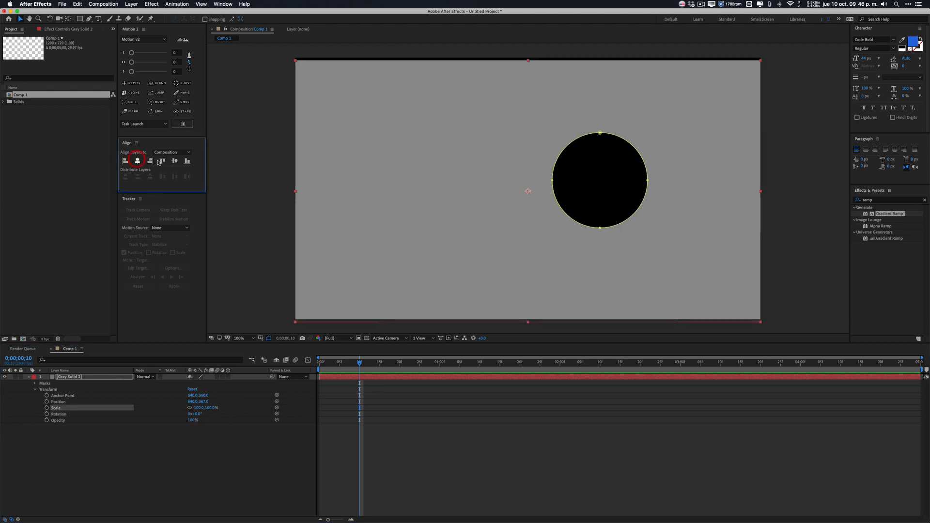
click(175, 162)
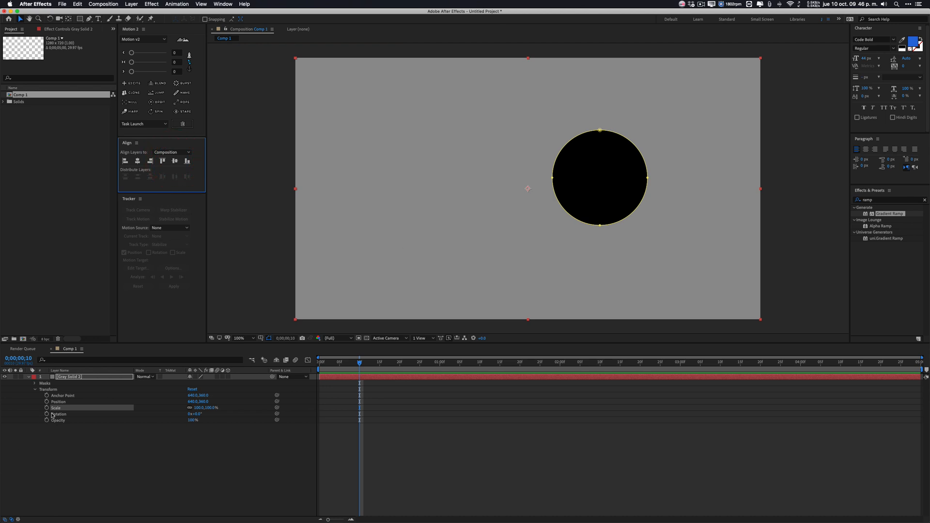
click(35, 384)
click(58, 390)
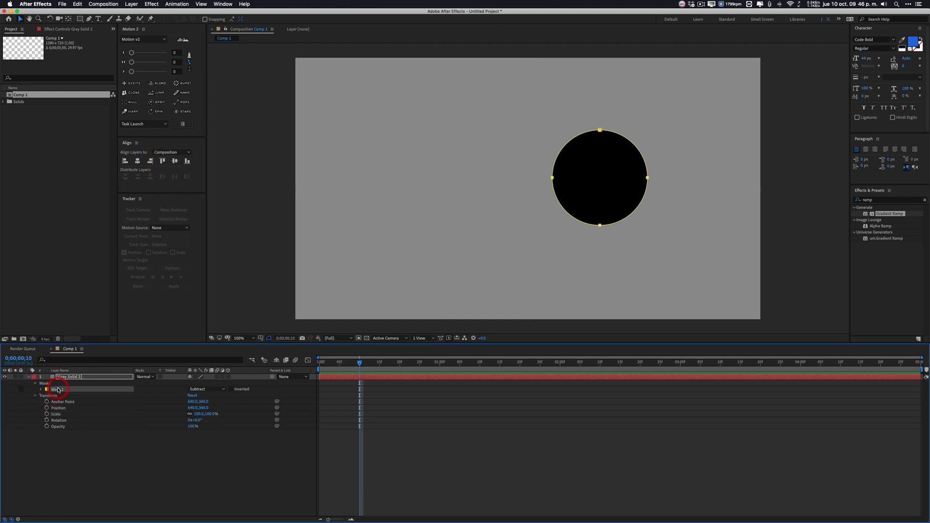
key(BackSpace)
click(65, 471)
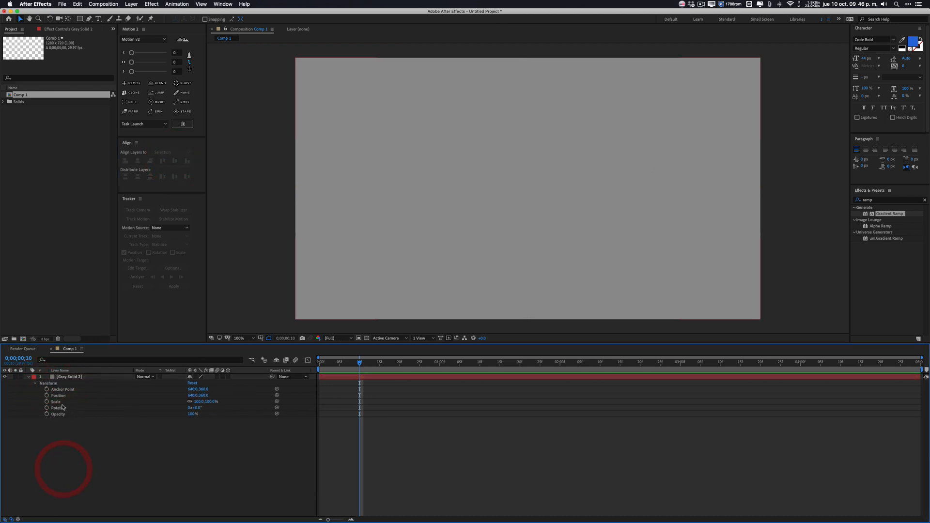
Draw a white rectangle across the comp's upper left, creating Shape Layer 1
click(29, 377)
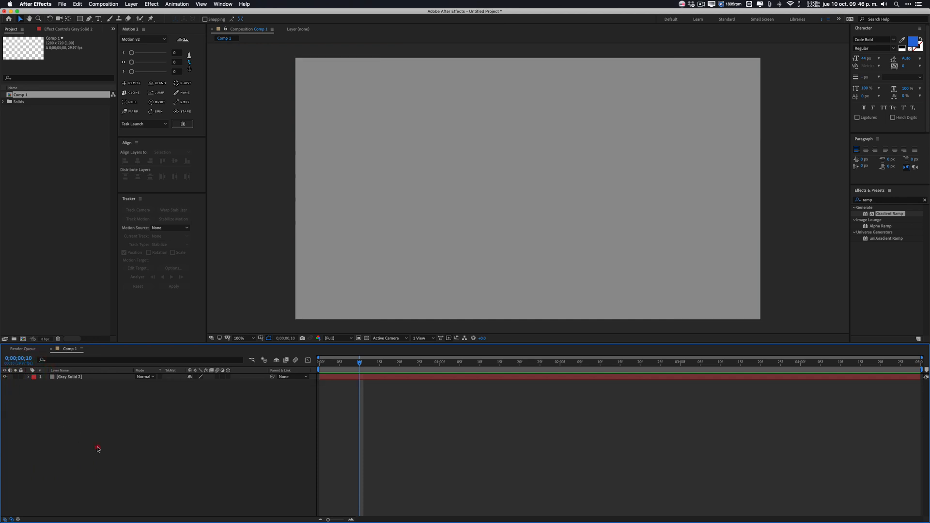
click(91, 376)
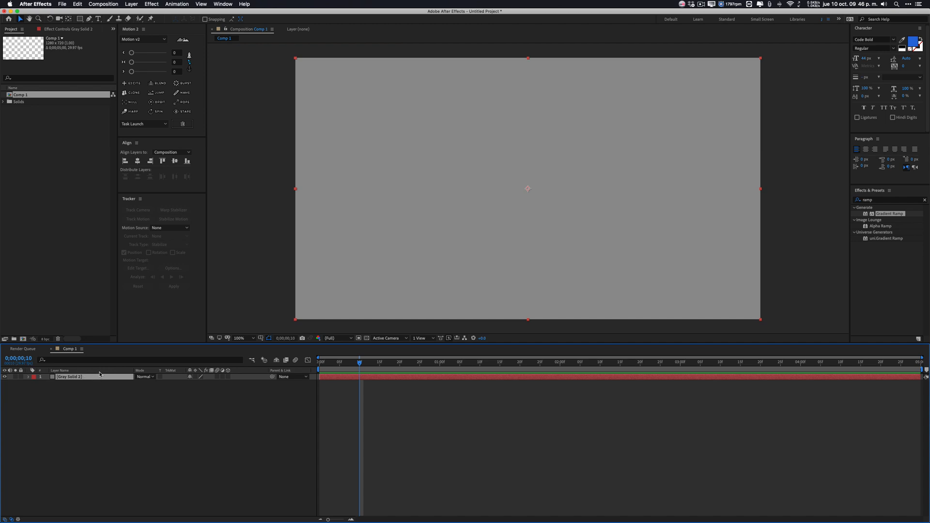
click(111, 402)
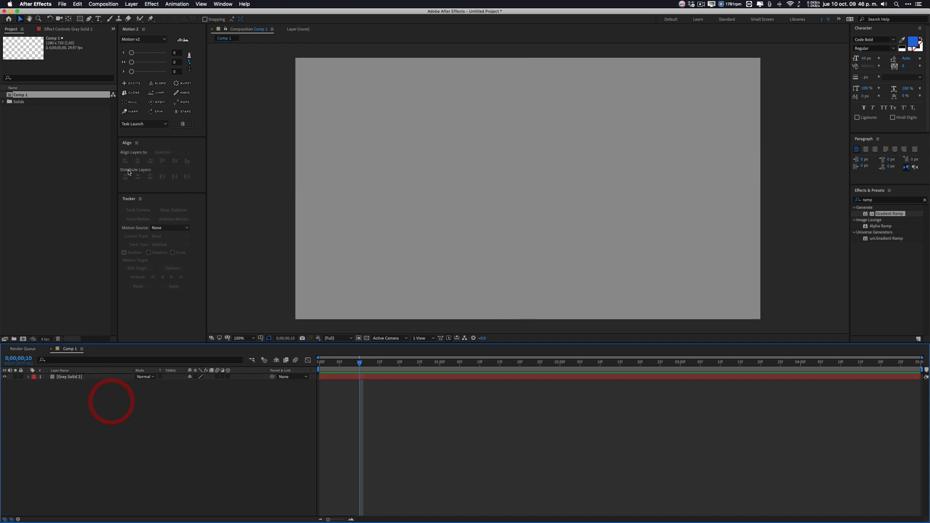
click(80, 20)
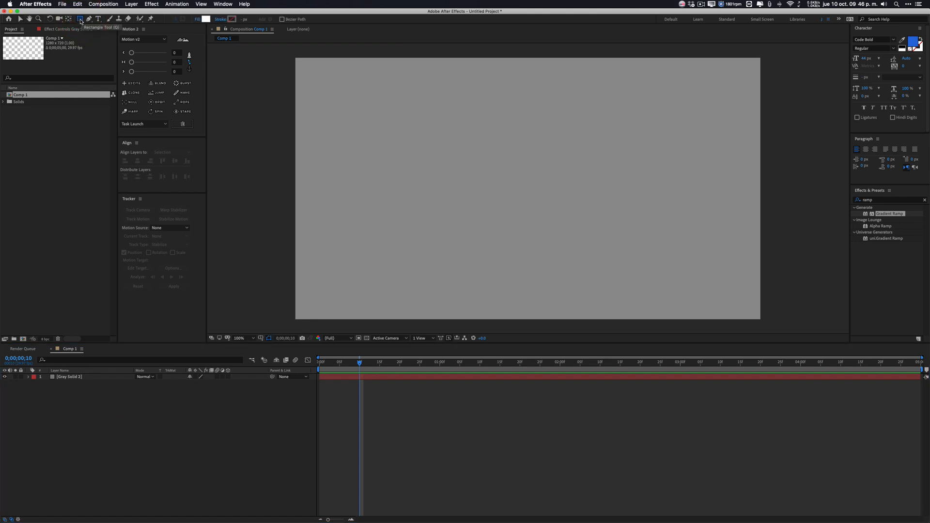
mouse_move(80, 20)
mouse_down()
mouse_move(106, 26)
mouse_move(83, 20)
mouse_move(99, 20)
mouse_up()
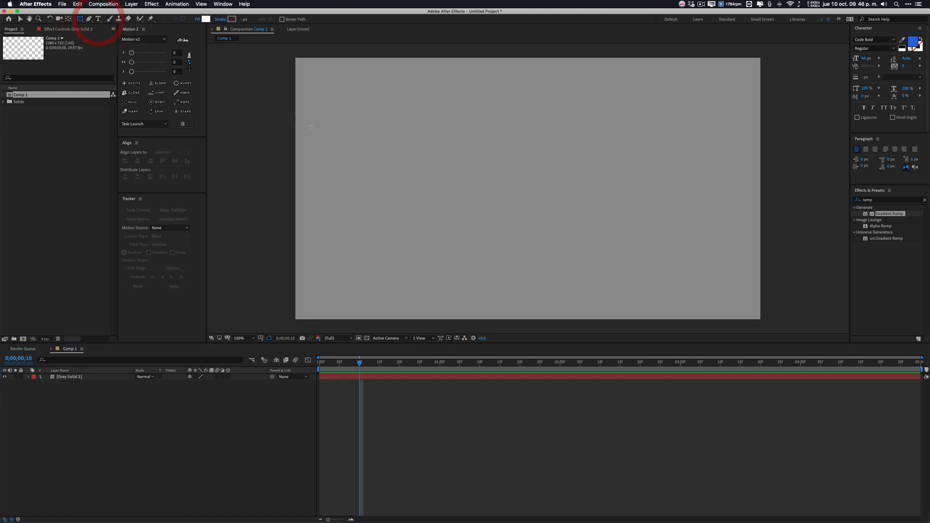
drag(333, 123, 586, 170)
click(118, 461)
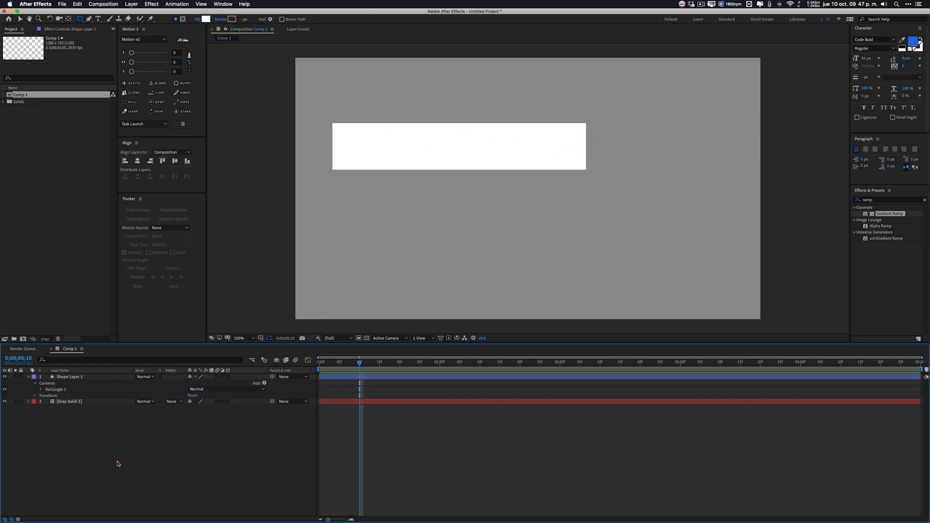
Check Shape Layer 1 and Gray Solid 2, glancing at the gray solid's track matte menu
click(98, 378)
click(95, 407)
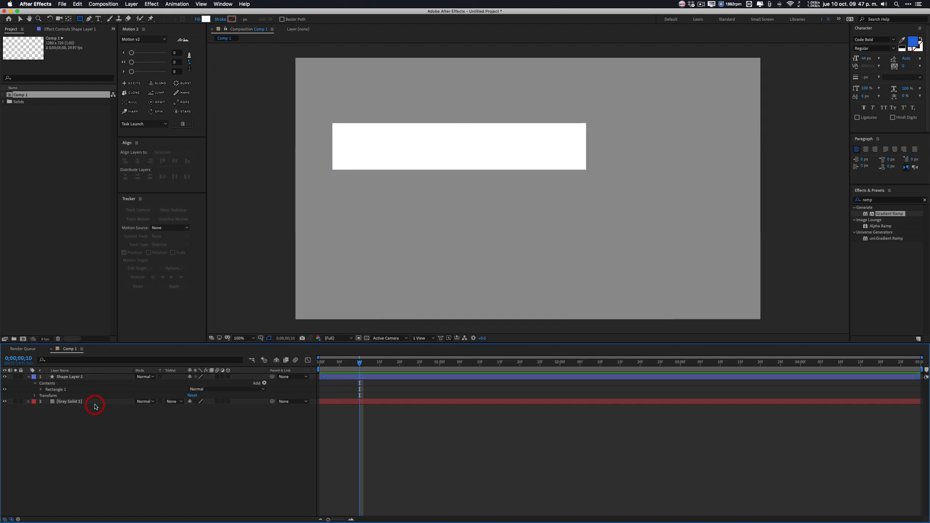
click(84, 379)
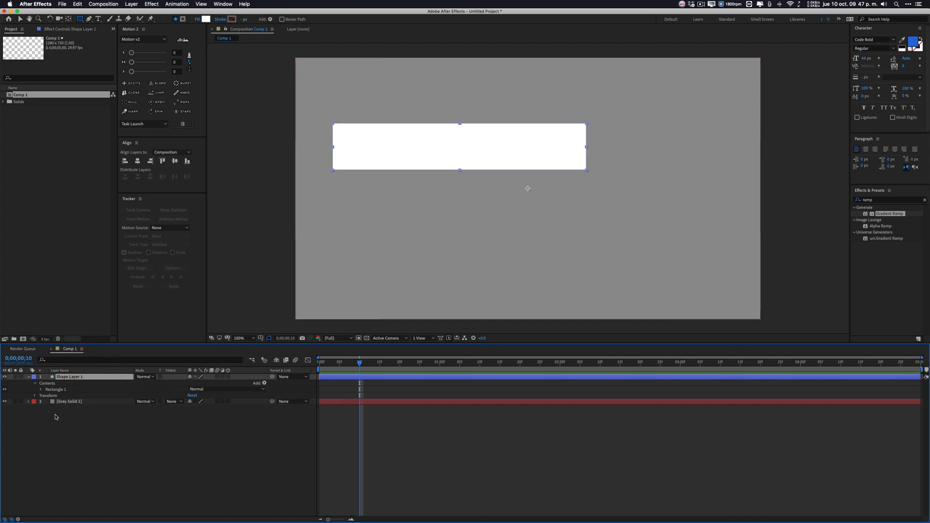
click(74, 403)
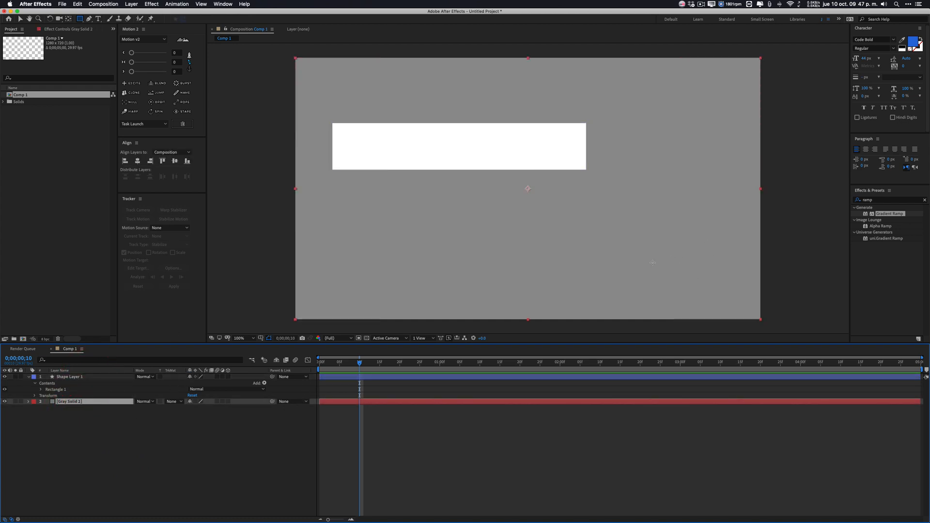
click(96, 379)
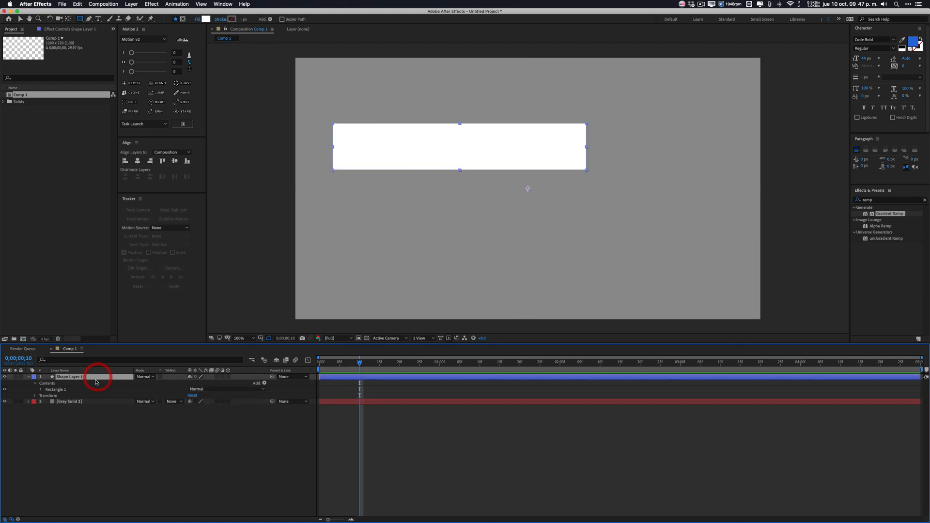
click(102, 407)
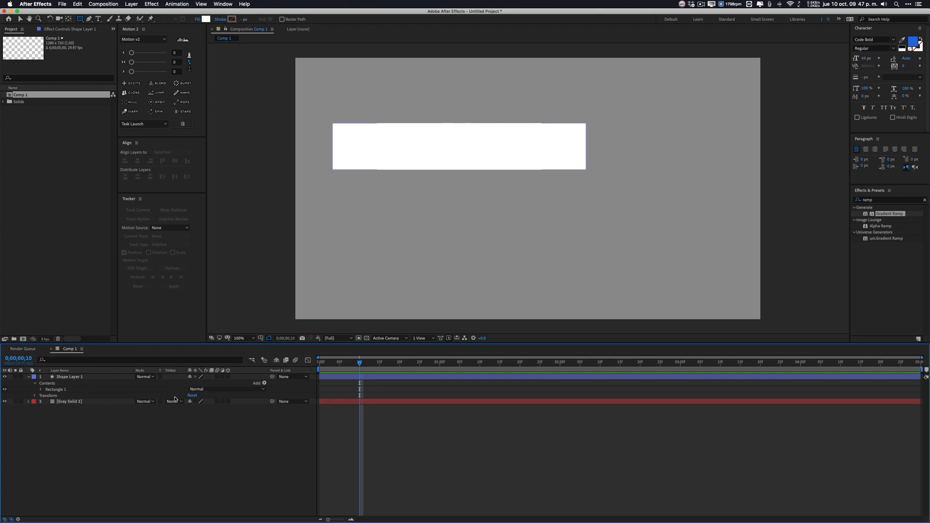
click(176, 402)
click(174, 394)
Set Gray Solid 2's track matte to Alpha Matte using Shape Layer 1
click(10, 520)
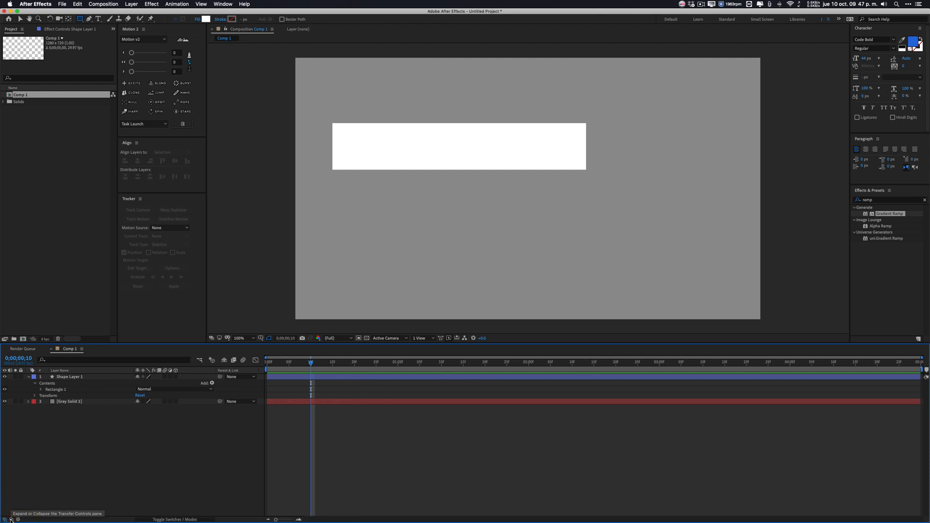
click(11, 520)
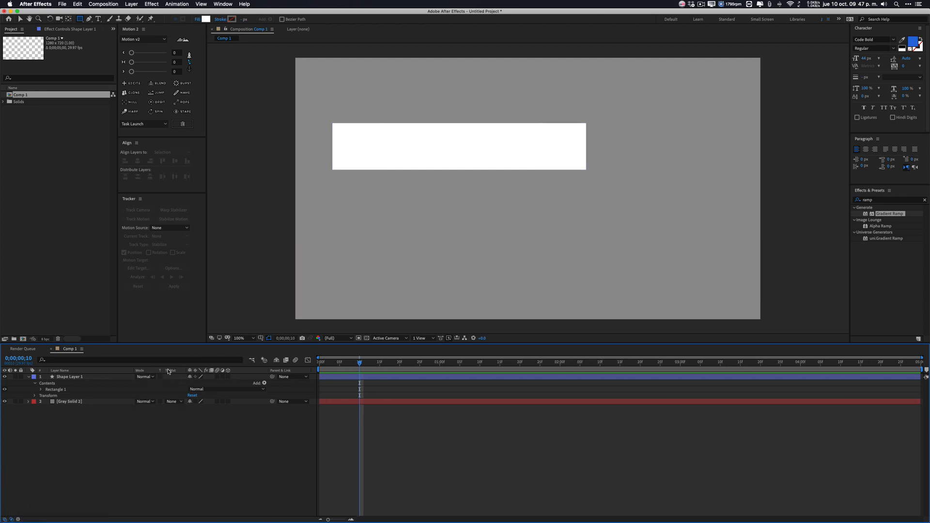
click(173, 401)
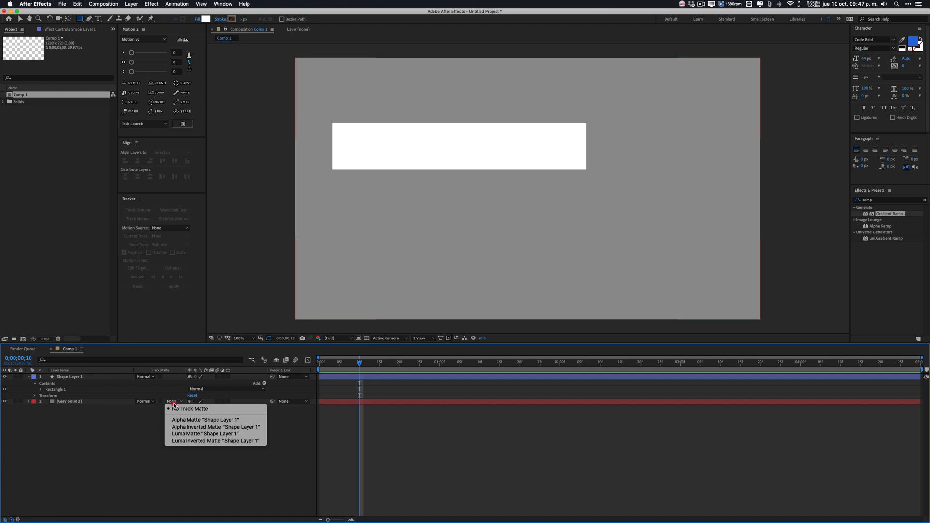
click(205, 420)
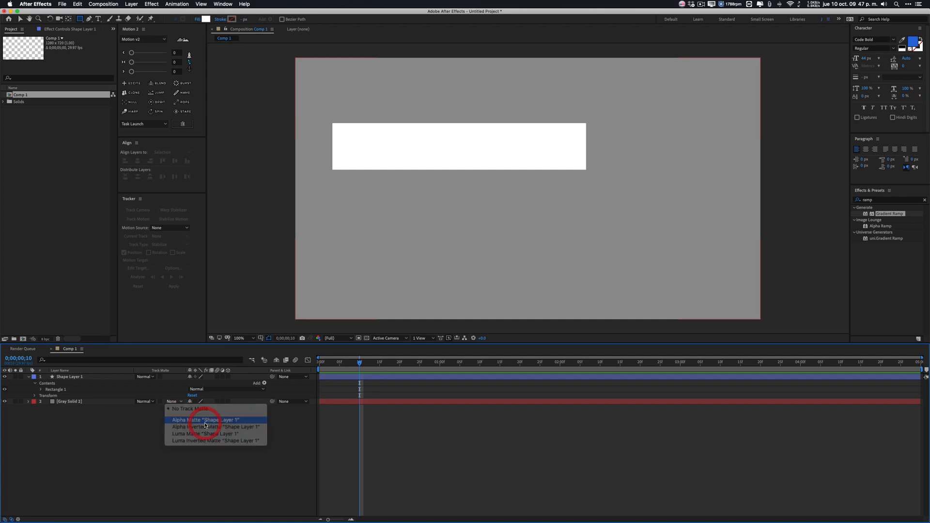
Move the matte rectangle from the upper left toward the comp centre
click(84, 376)
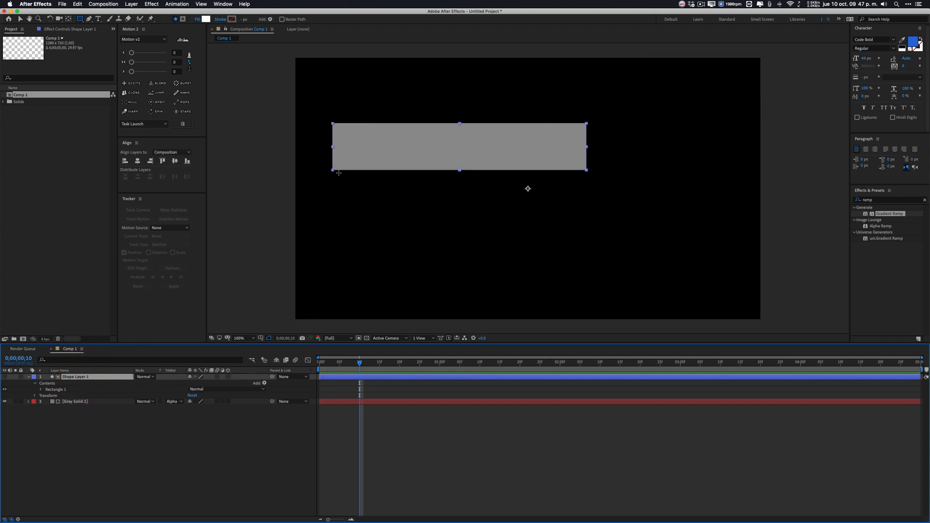
key(v)
drag(380, 152, 431, 152)
drag(438, 187, 455, 175)
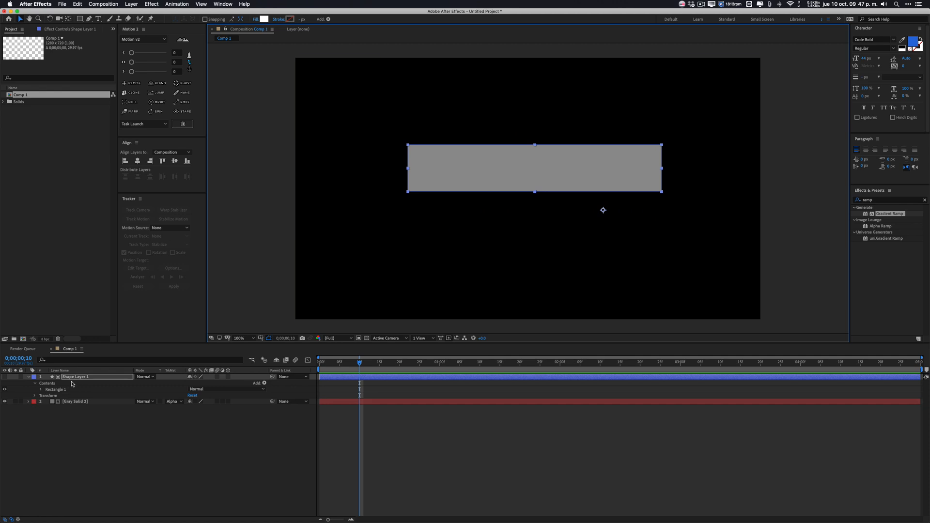
drag(436, 180, 431, 168)
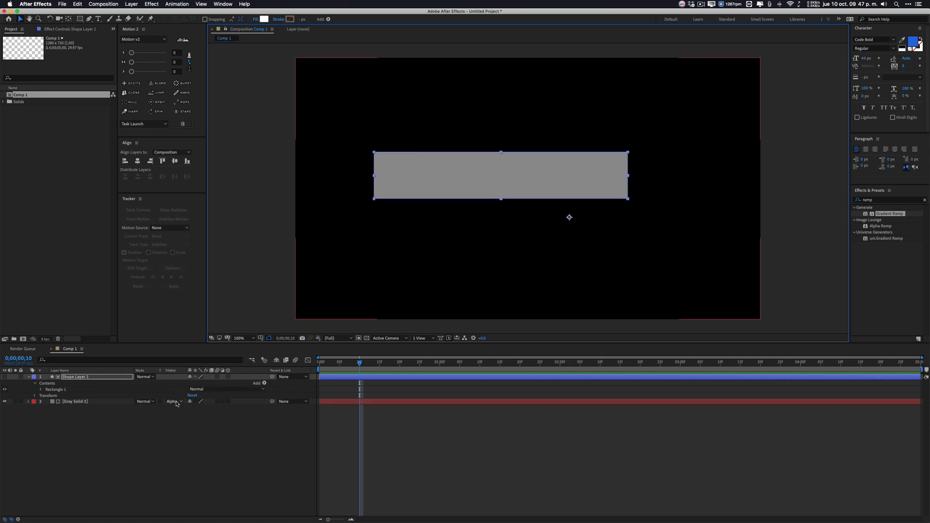
Switch the gray solid's track matte to Alpha Inverted Matte and shift the rectangle hole
click(174, 401)
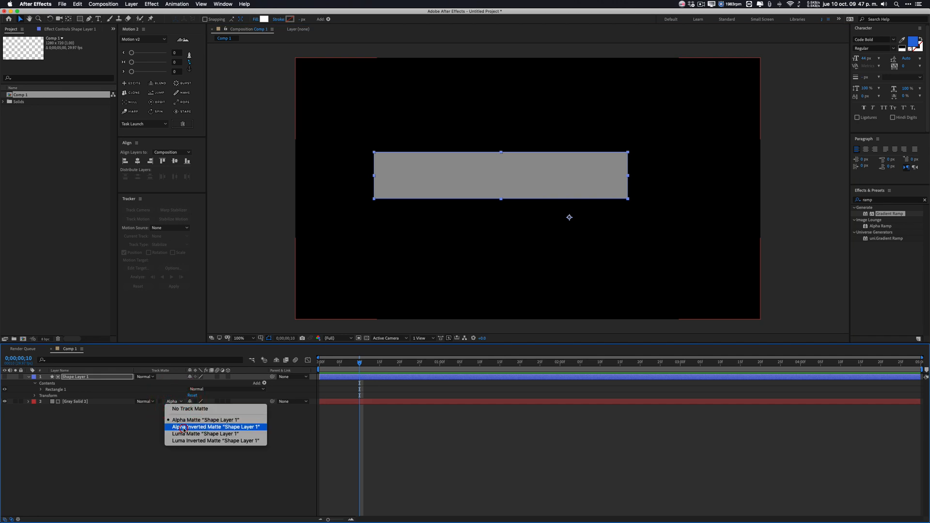
click(183, 428)
mouse_move(453, 157)
mouse_down()
mouse_move(457, 183)
mouse_move(473, 141)
mouse_move(529, 177)
mouse_move(508, 231)
mouse_move(480, 150)
mouse_move(508, 183)
mouse_move(434, 175)
mouse_move(446, 158)
mouse_move(471, 174)
mouse_move(446, 158)
mouse_up()
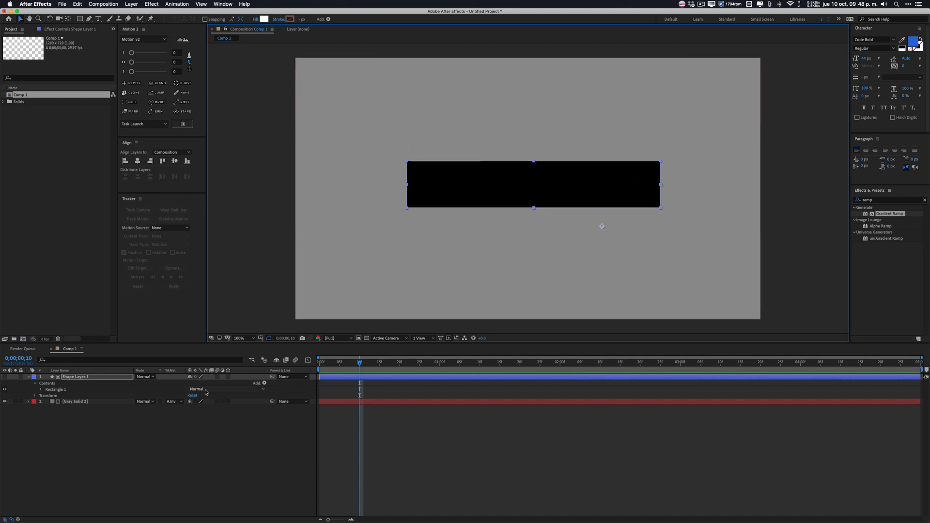
Turn Shape Layer 1's visibility back on and move the white rectangle up toward the top
click(179, 401)
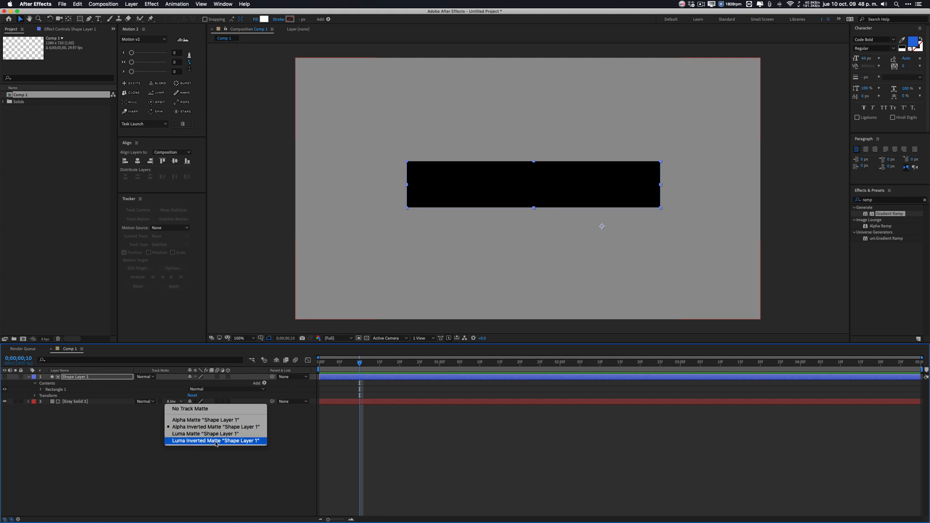
click(61, 438)
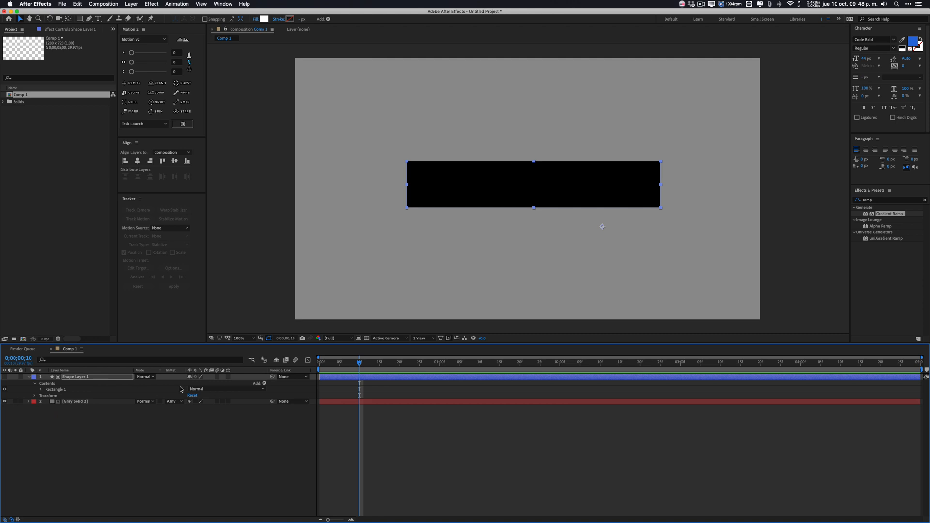
click(5, 377)
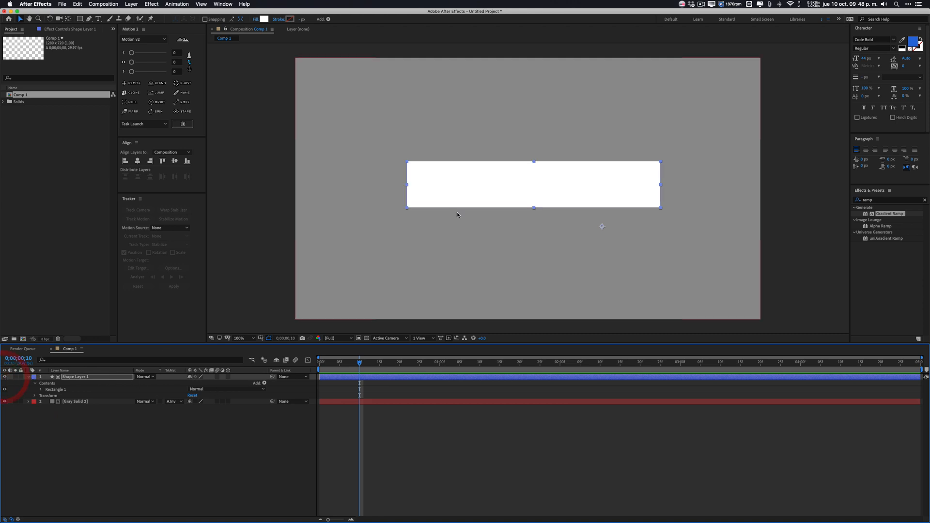
drag(518, 184, 491, 124)
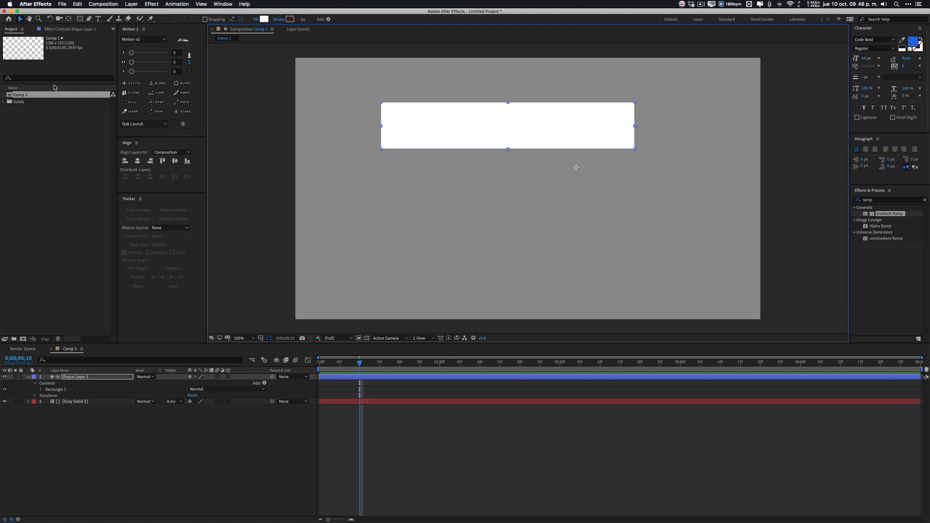
click(80, 19)
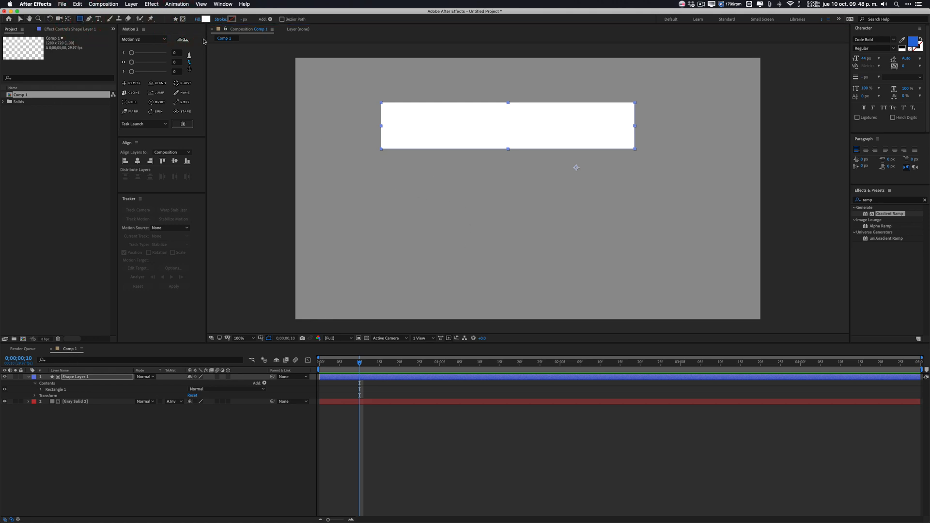
click(205, 19)
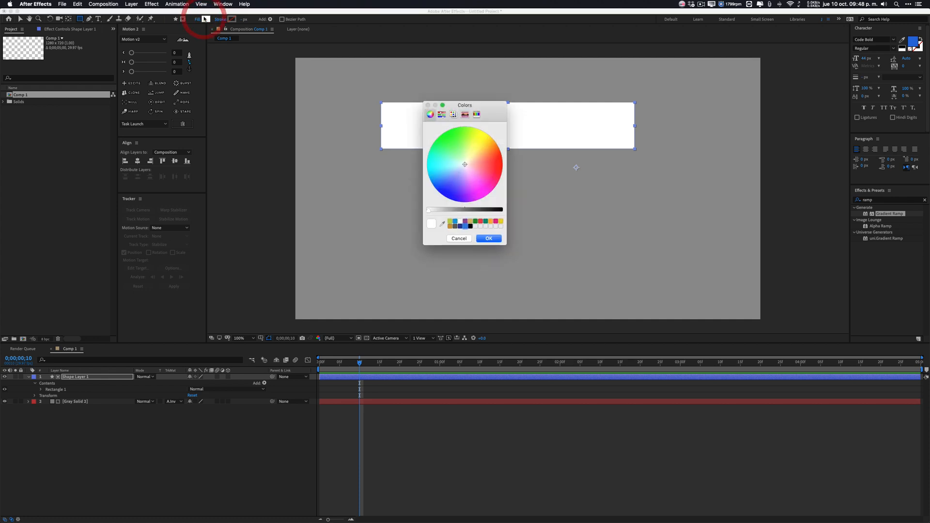
click(500, 210)
click(490, 238)
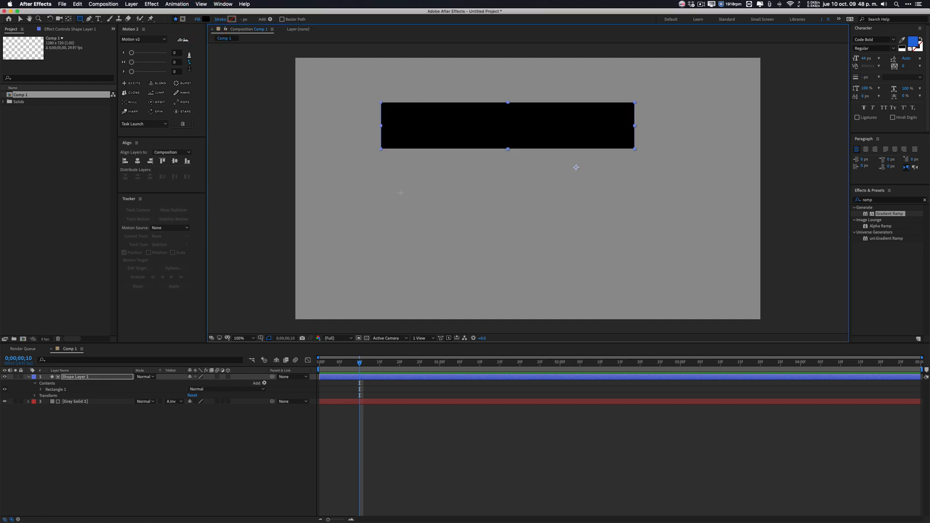
drag(383, 193, 633, 229)
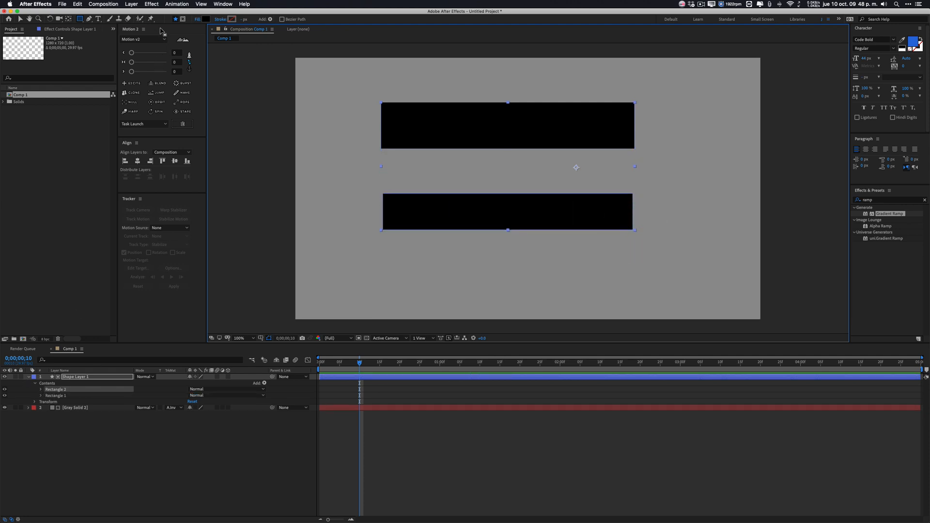
click(206, 19)
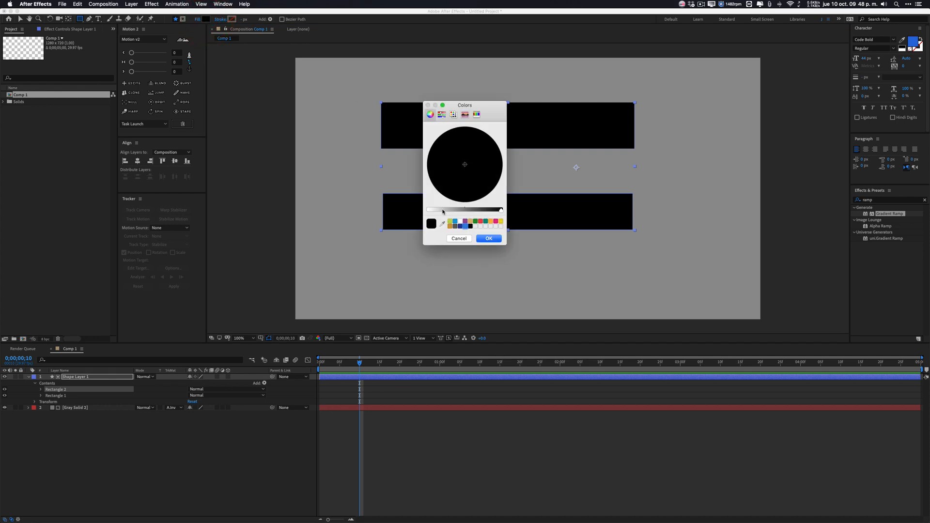
drag(443, 212, 391, 207)
click(489, 238)
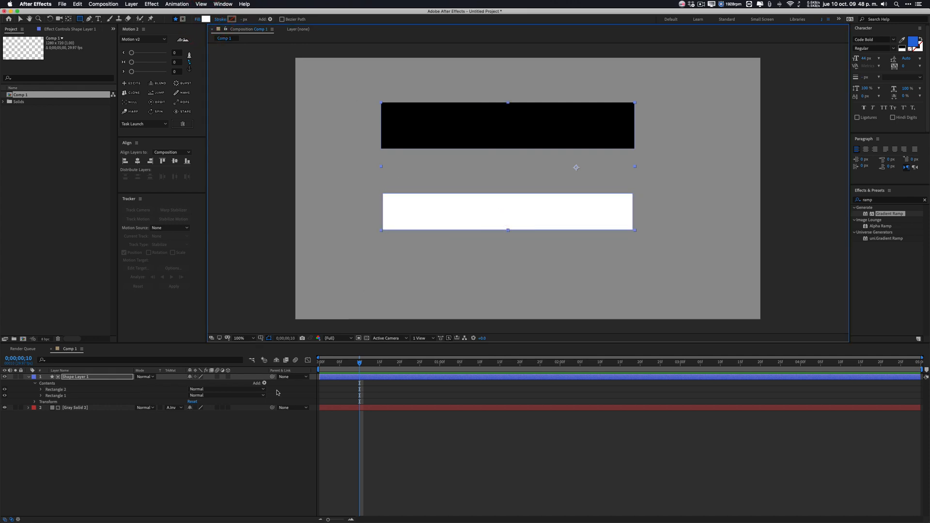
click(155, 440)
click(75, 408)
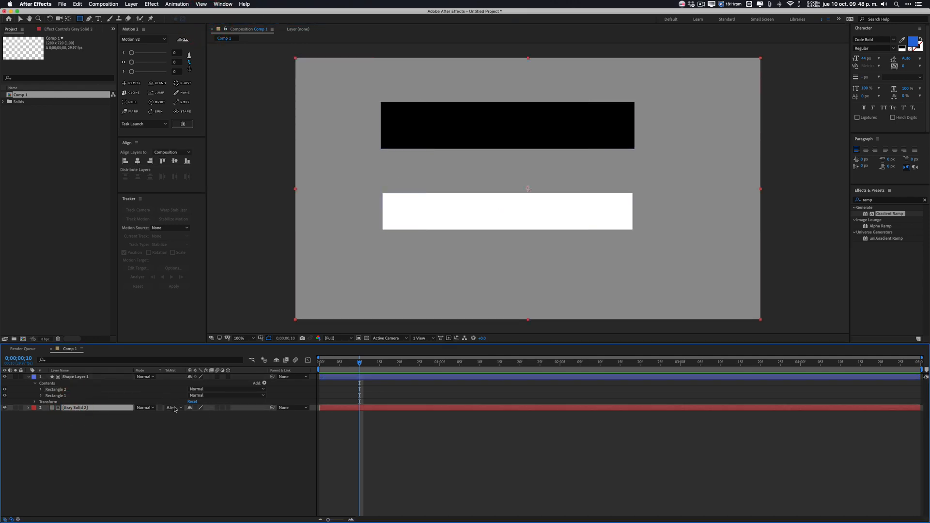
click(175, 408)
click(194, 441)
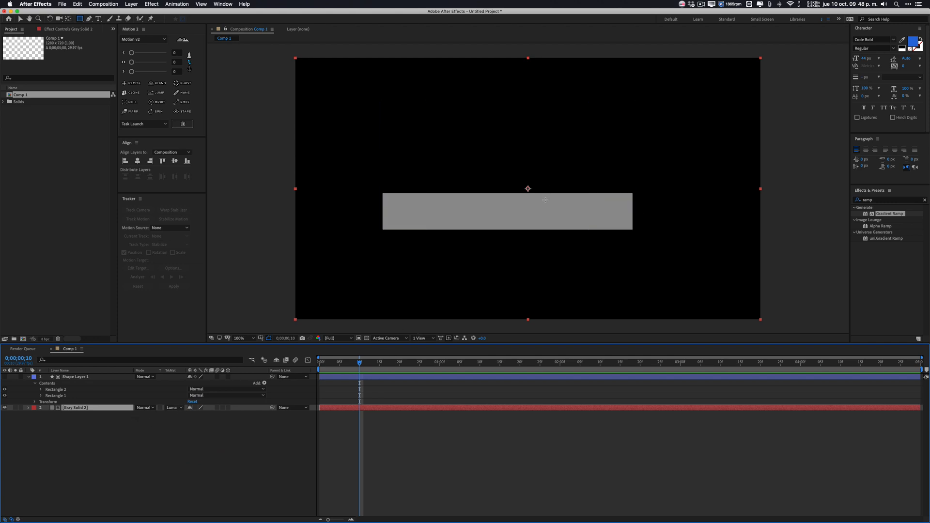
click(172, 408)
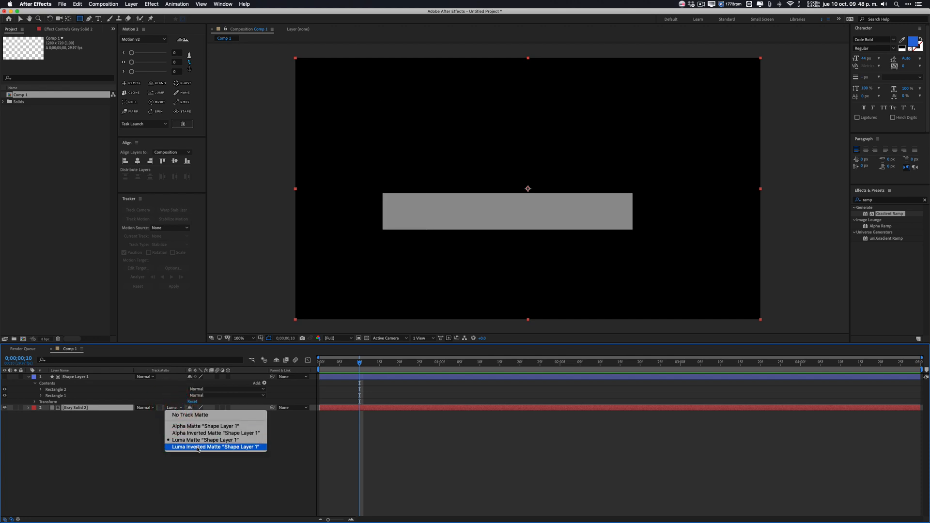
click(198, 446)
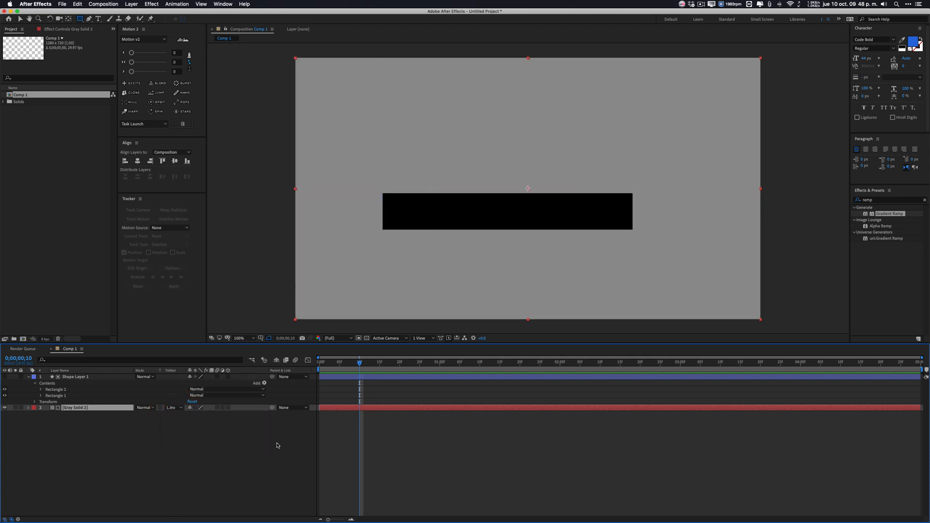
key(super+z)
key(super+z)
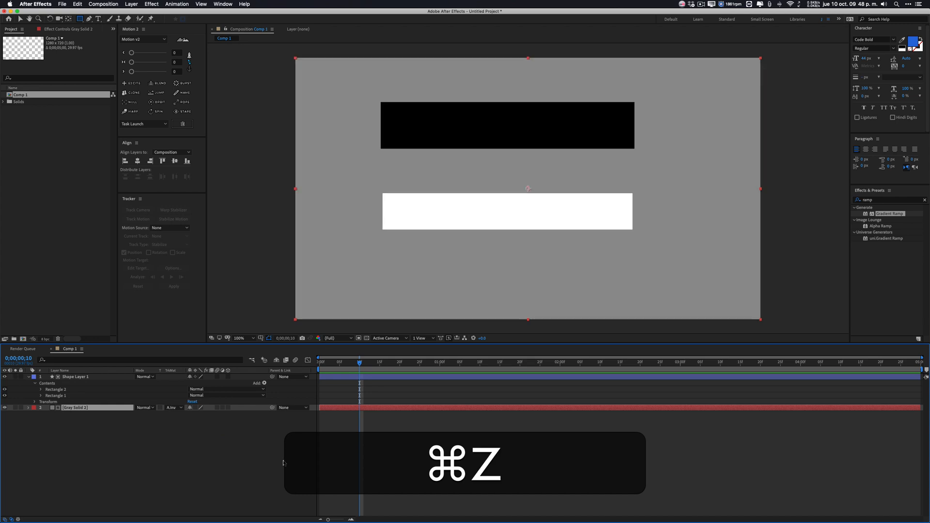
key(super+z)
key(super+z)
key(super+z)
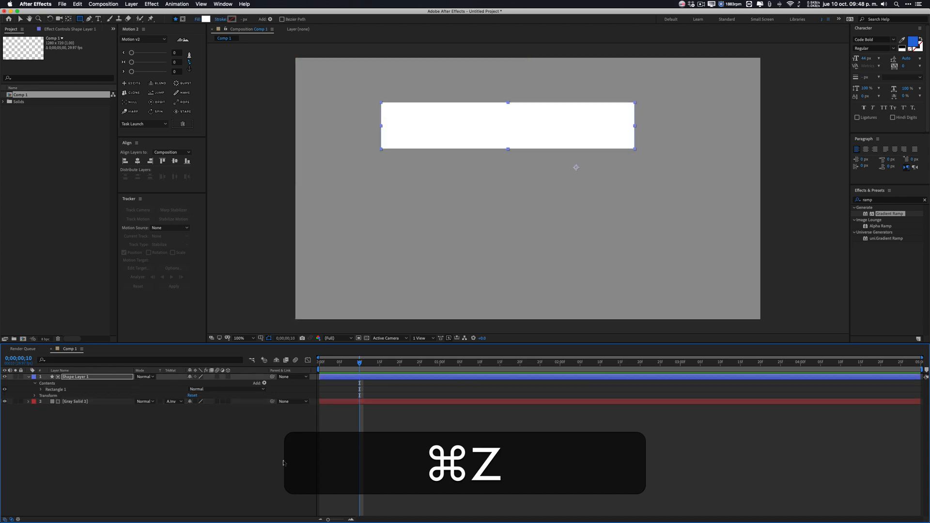
Draw a small white rectangle as Shape Layer 2 and move it left of centre below the top bar
click(174, 401)
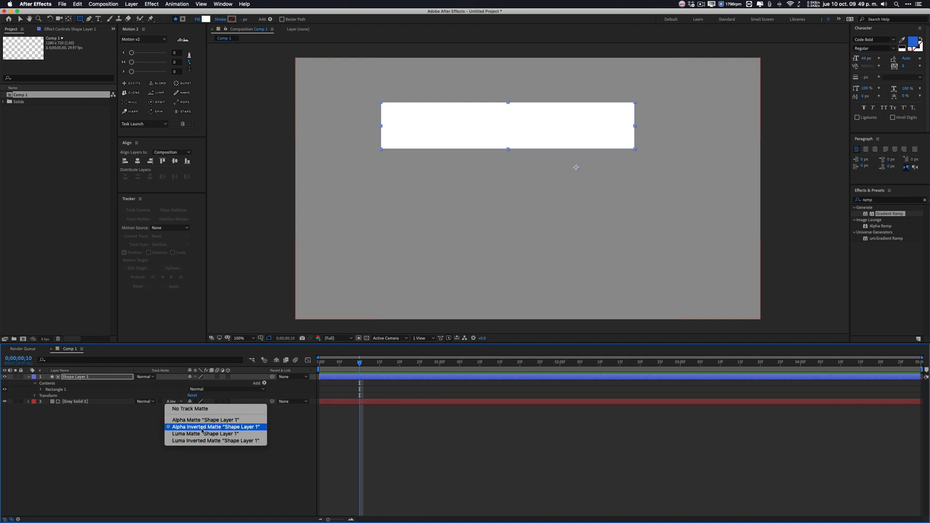
click(107, 442)
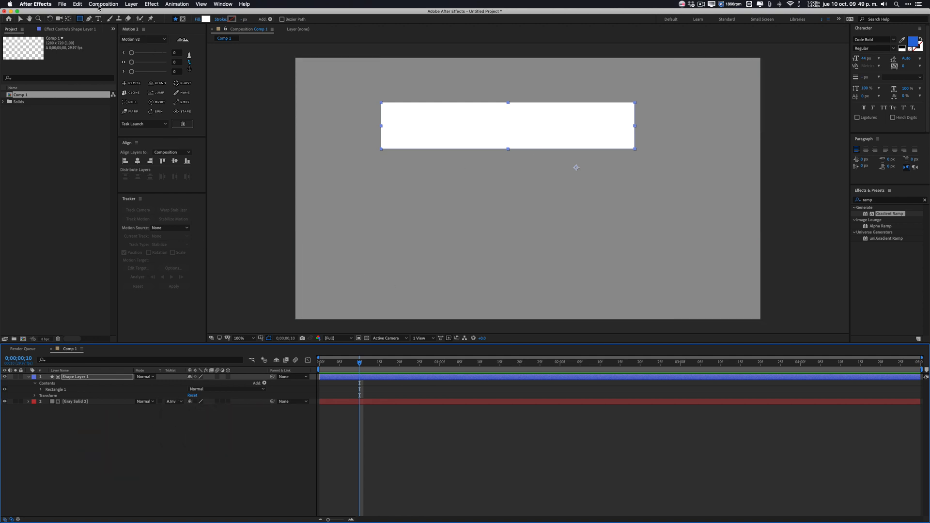
click(214, 442)
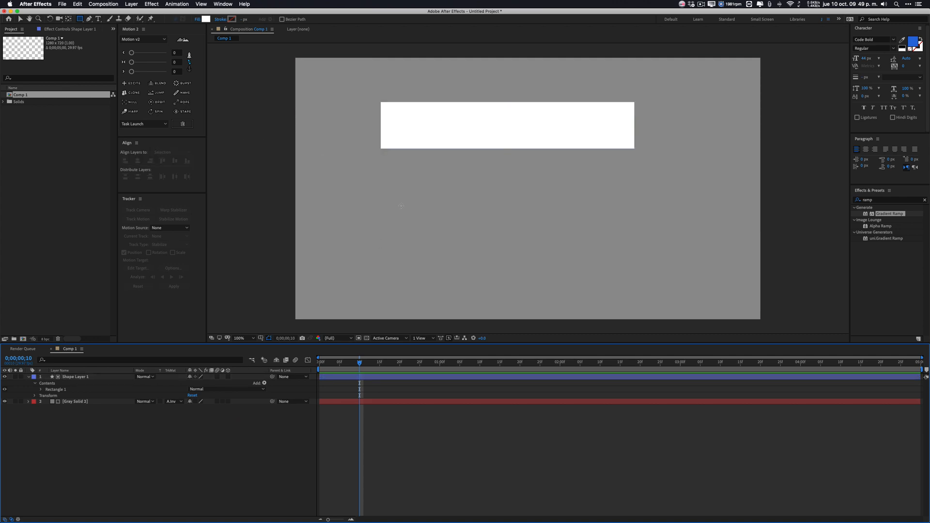
mouse_move(400, 203)
mouse_down()
mouse_move(440, 235)
mouse_move(441, 211)
mouse_move(523, 207)
mouse_move(513, 197)
mouse_up()
key(v)
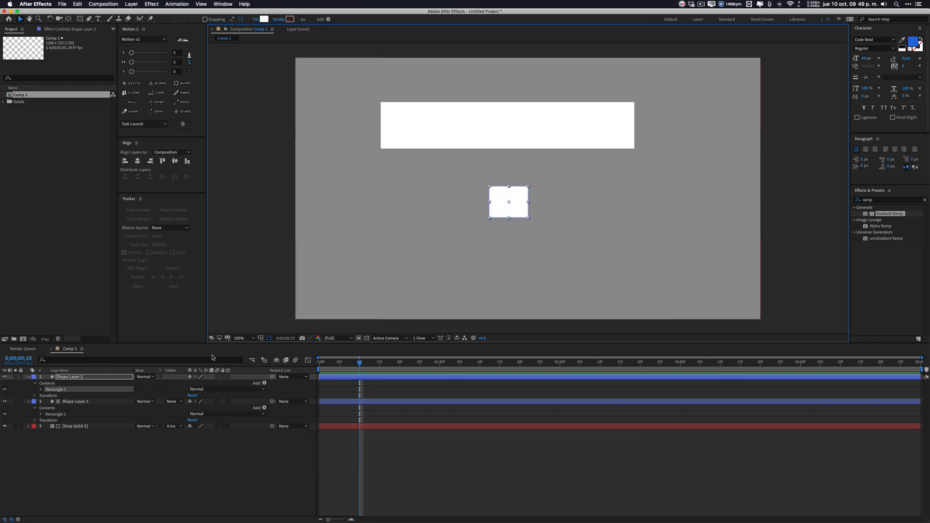
drag(523, 196, 411, 195)
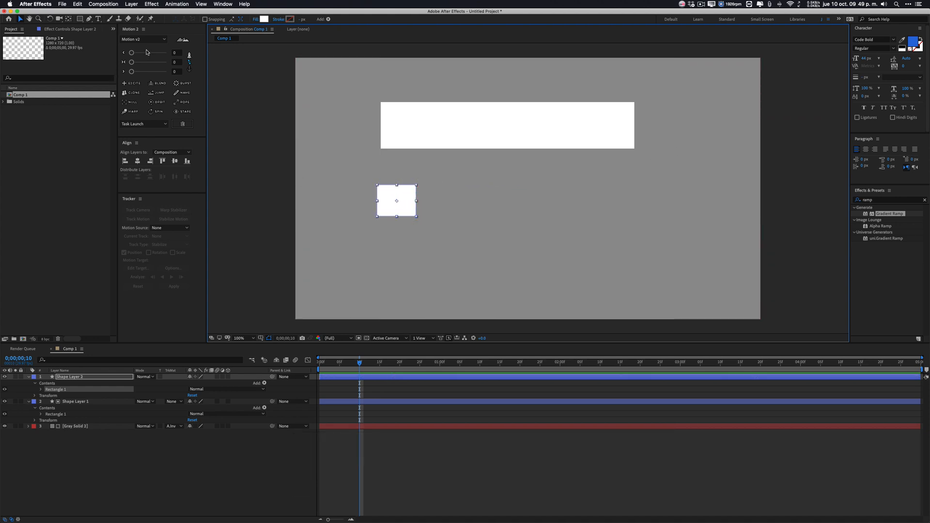
click(69, 29)
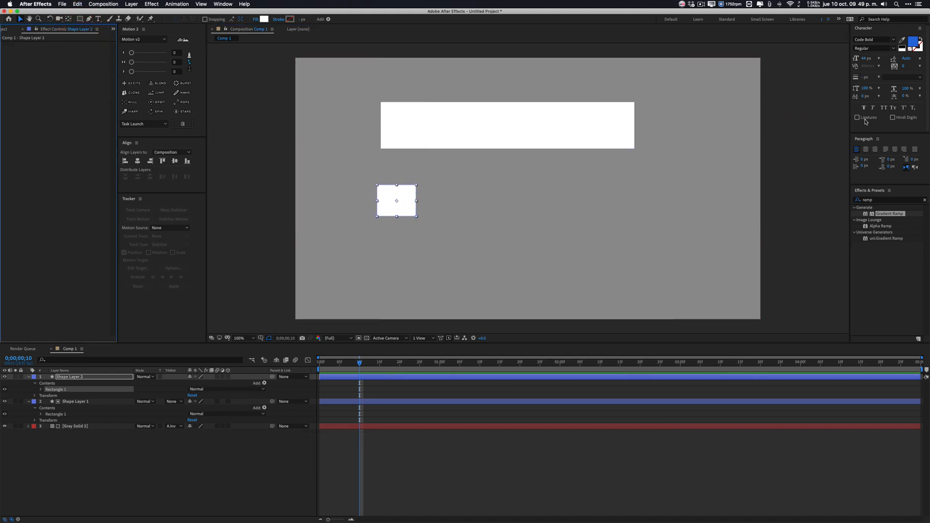
click(879, 200)
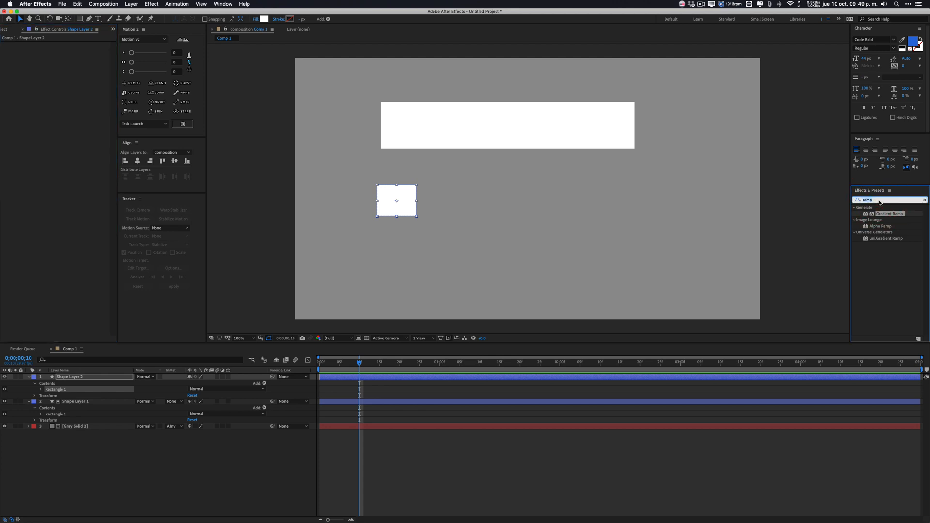
Apply a Fill effect to Shape Layer 2 and set its colour to cyan
text(fill)
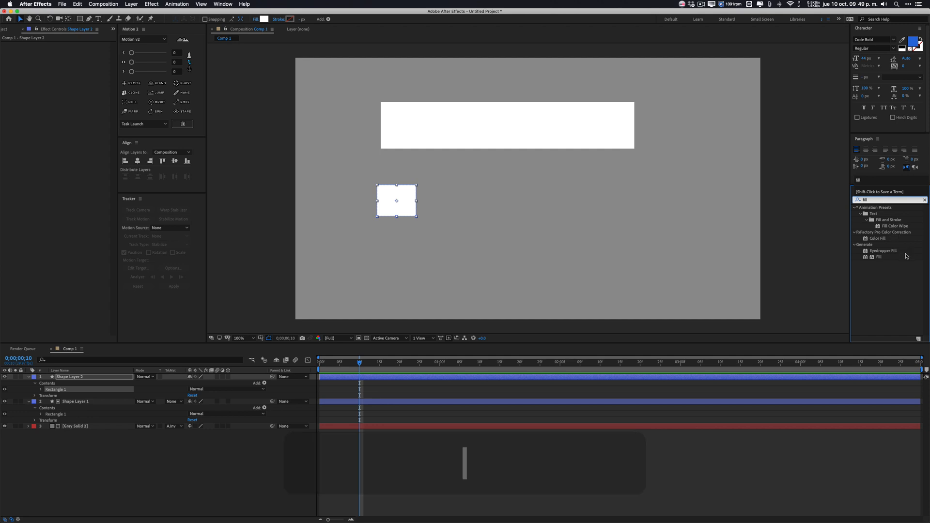
drag(878, 257, 405, 191)
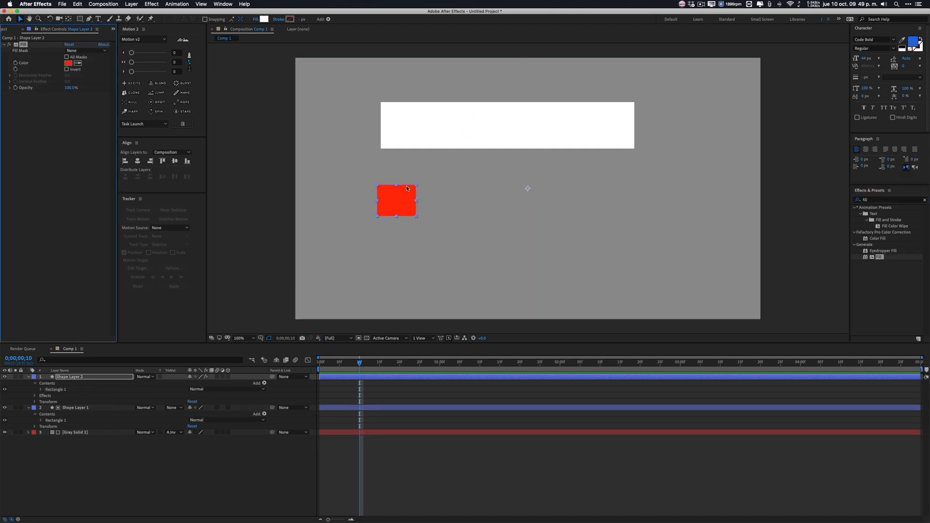
click(68, 63)
drag(493, 173, 431, 165)
click(489, 239)
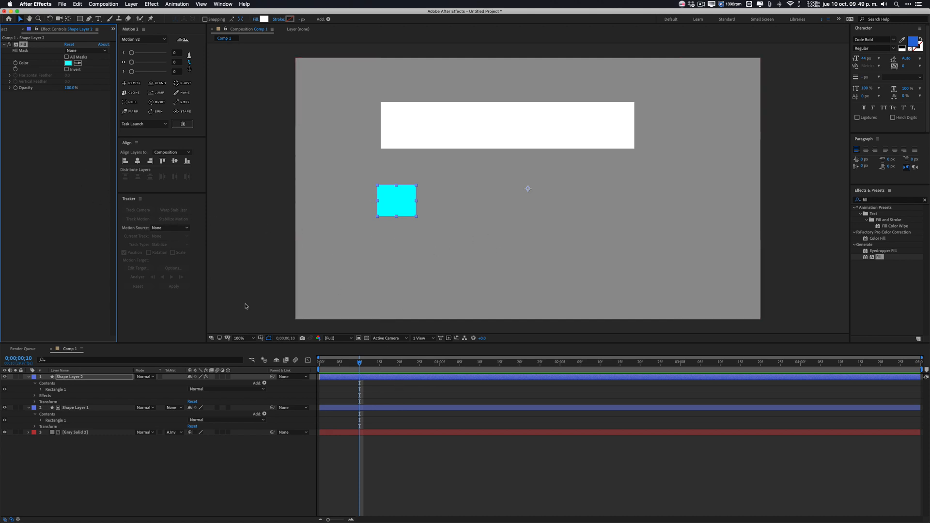
click(881, 200)
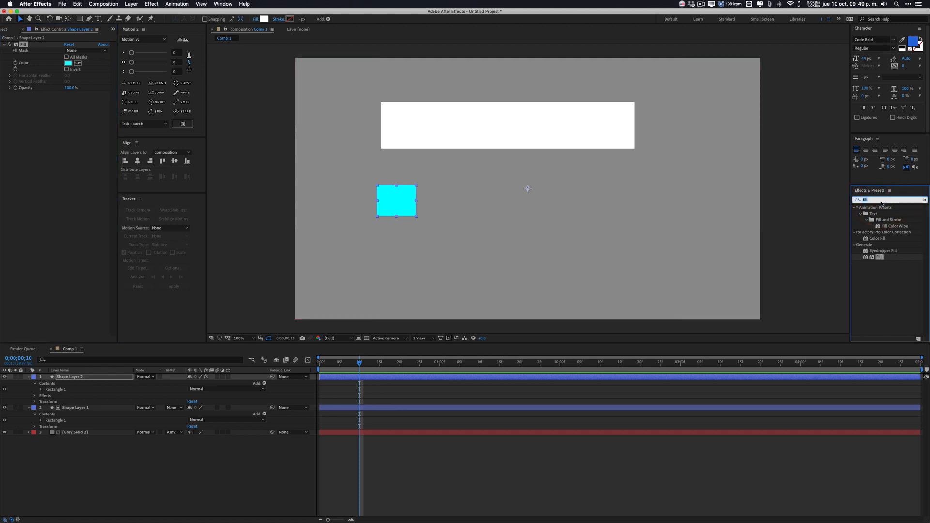
Add Exposure to Shape Layer 2 and drag the Exposure value far negative until the rectangle is black
text(expos)
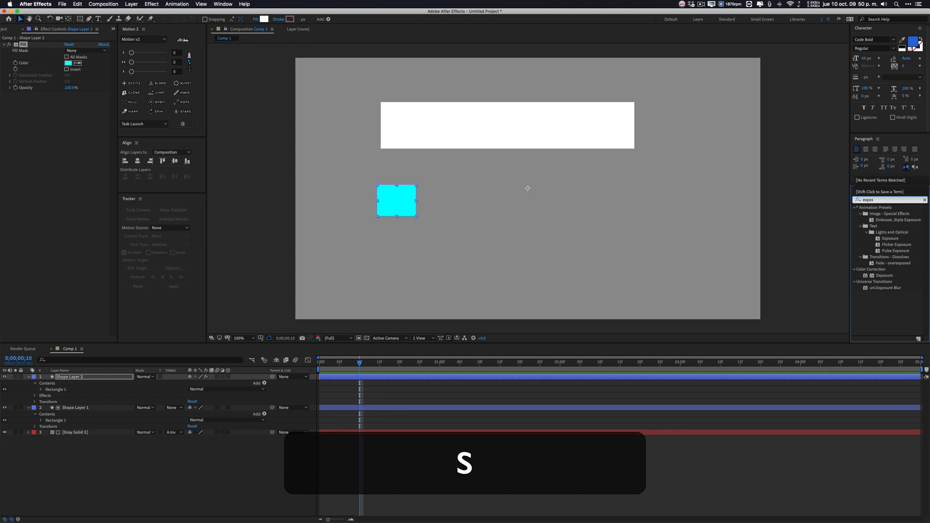
key(BackSpace)
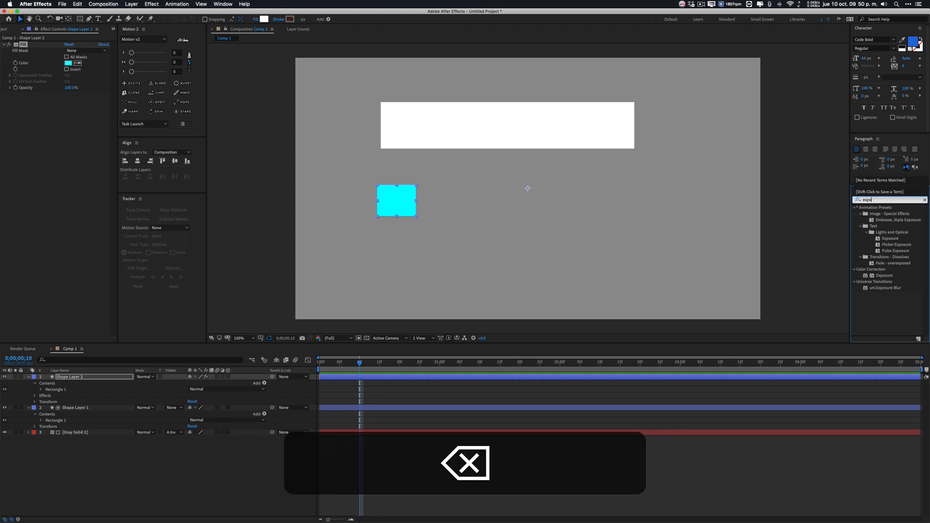
text(sure)
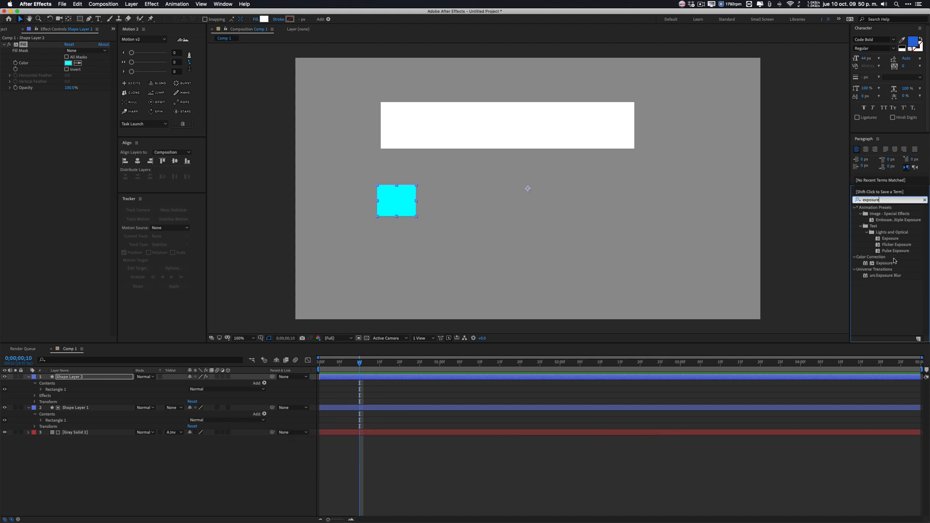
drag(884, 263, 384, 190)
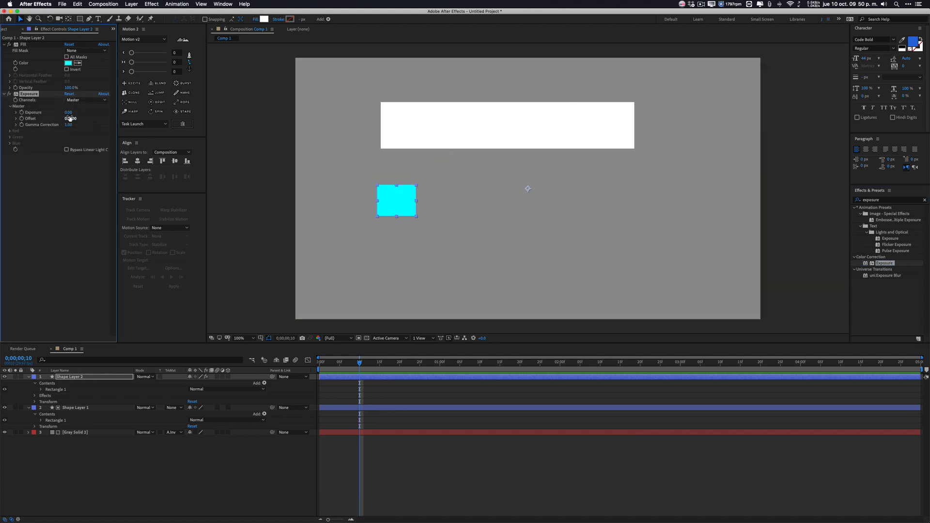
drag(69, 113, 2, 145)
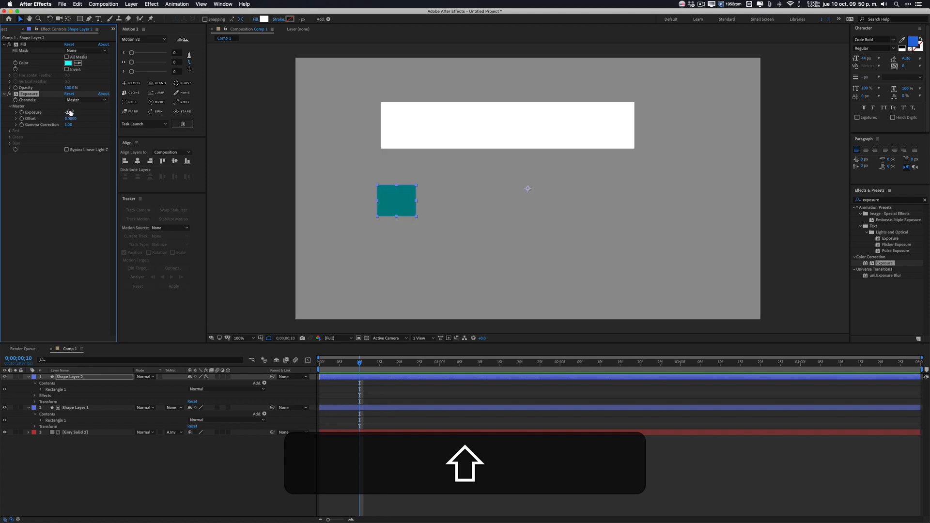
drag(70, 113, 407, 132)
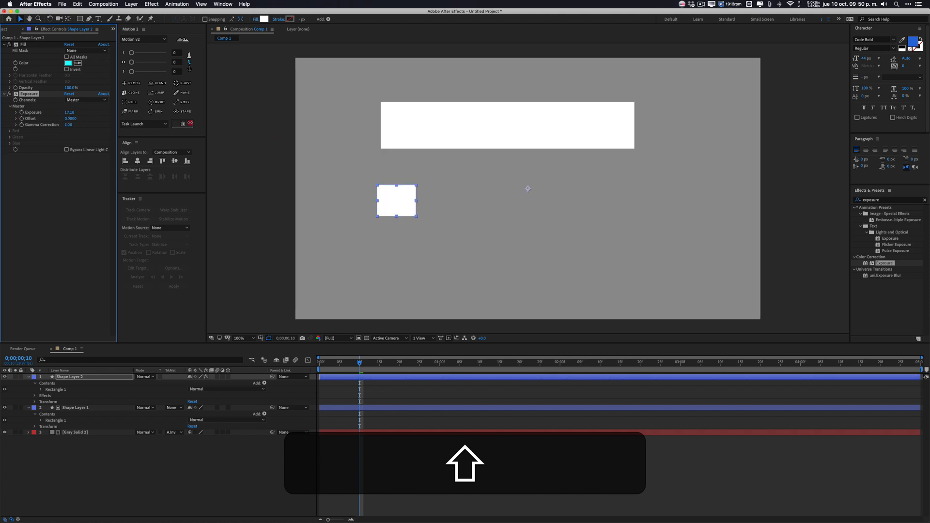
drag(128, 143, 9, 145)
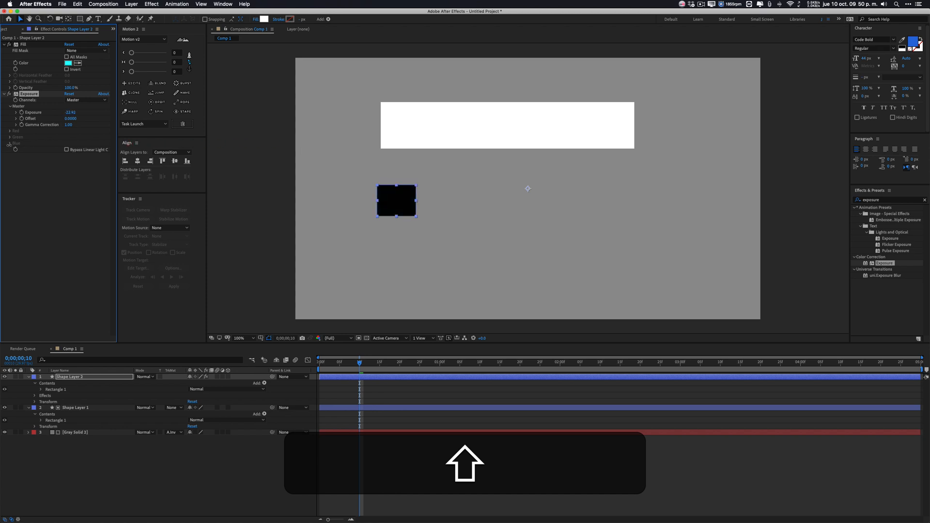
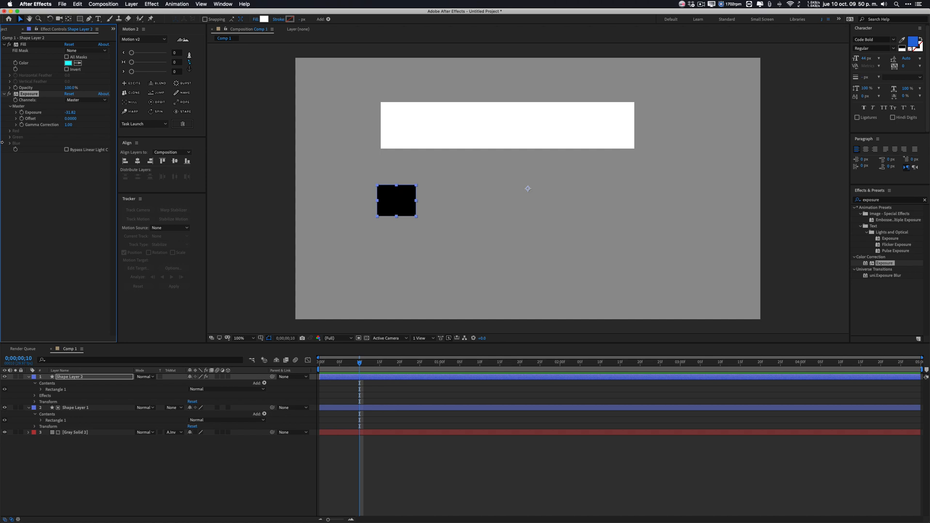
Fade the black square's layer to 0% opacity, then restore it to 100%
click(99, 377)
key(t)
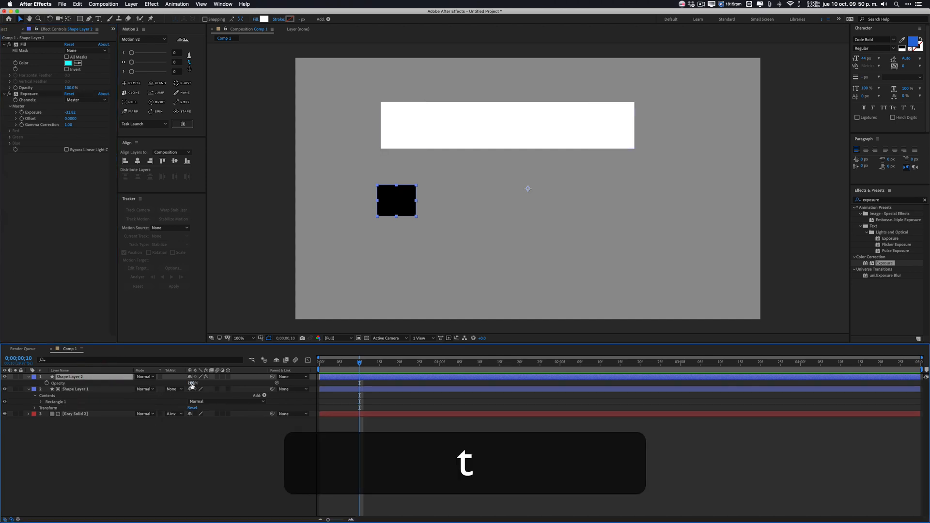
drag(192, 383, 148, 383)
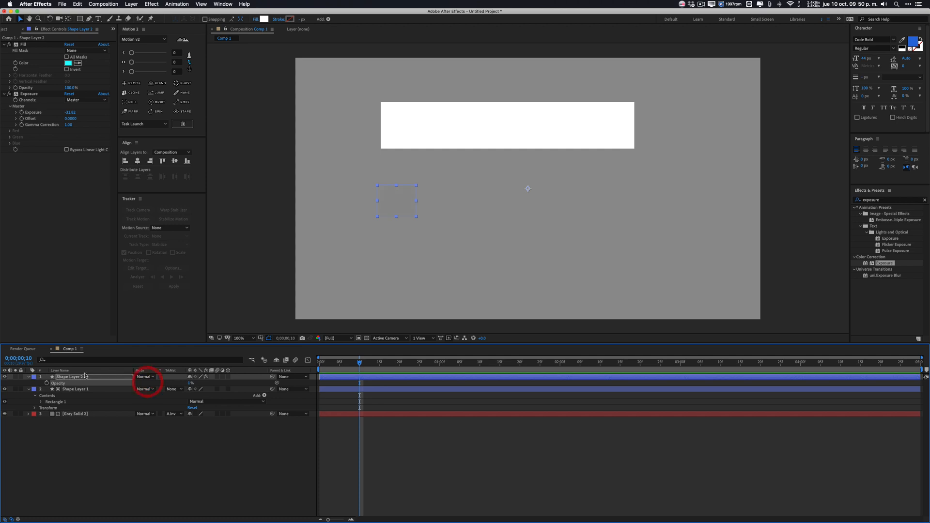
click(82, 375)
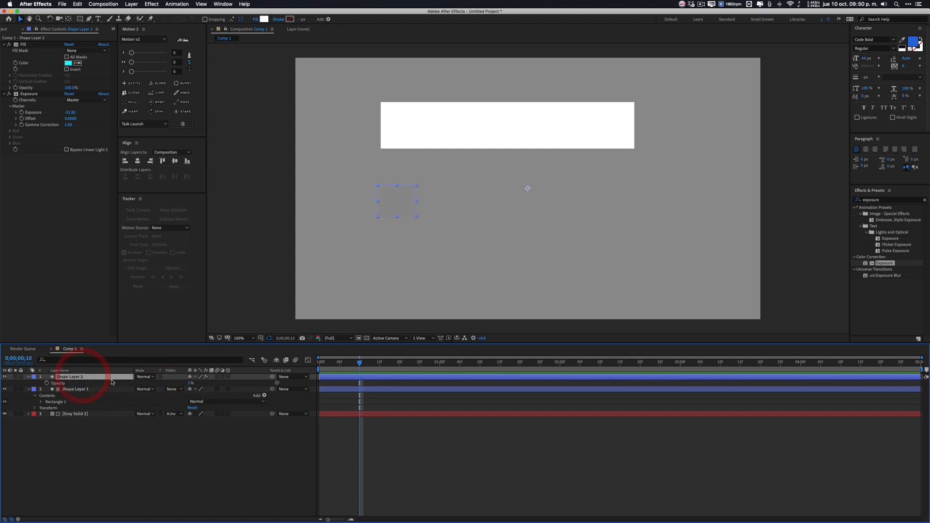
click(188, 382)
click(172, 376)
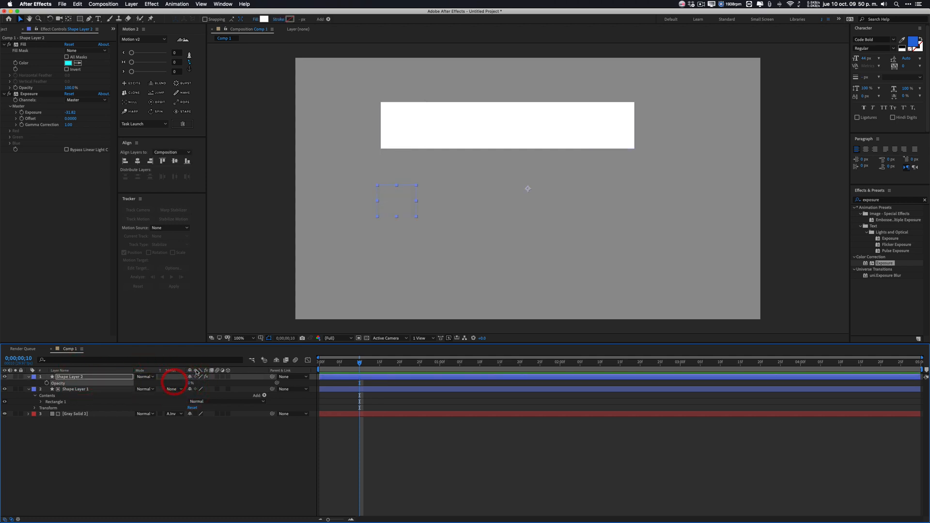
drag(191, 383, 312, 402)
Delete the black square's shape layer, leaving the white bar layer
click(94, 378)
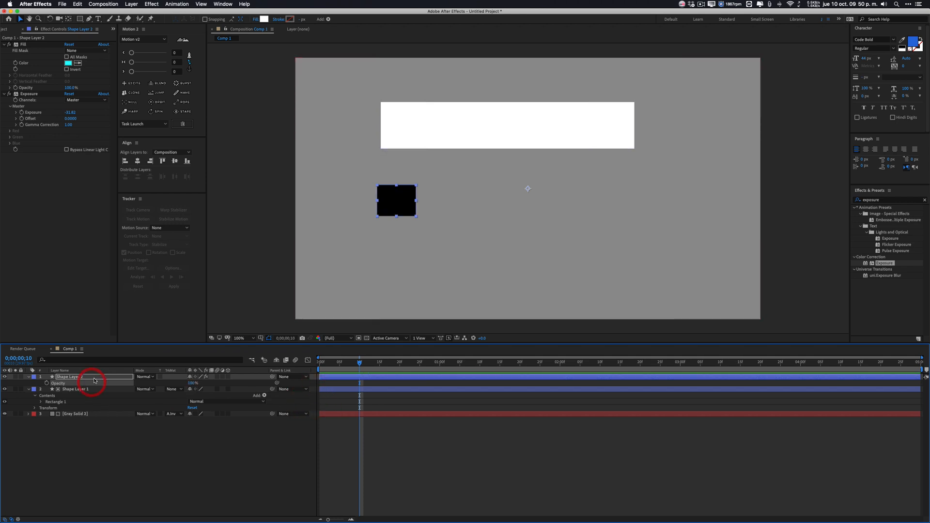
key(BackSpace)
click(94, 376)
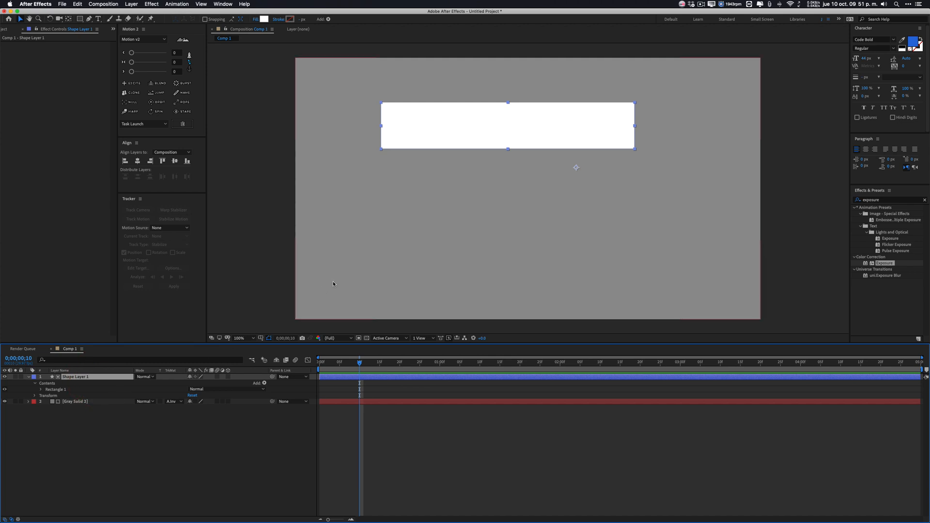
Hide the white bar and try moving the gray solid's position, then undo it
click(73, 402)
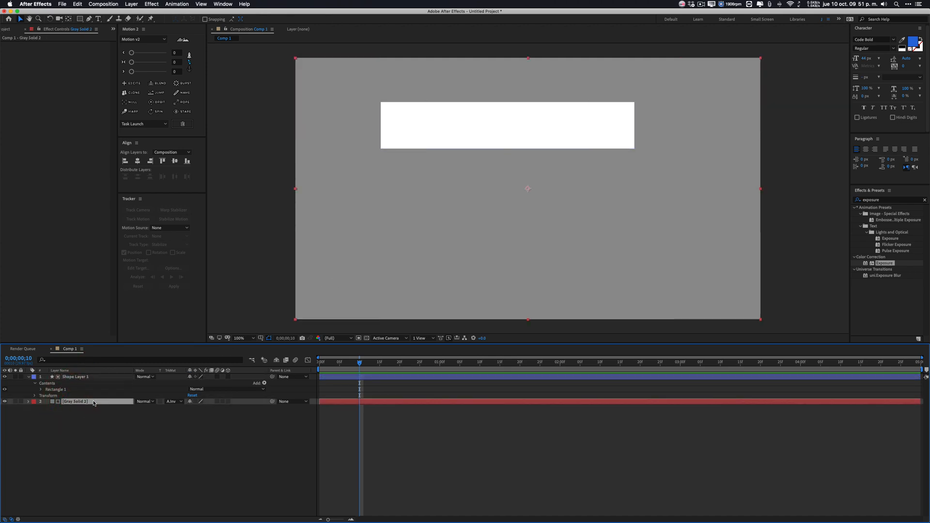
key(p)
click(88, 377)
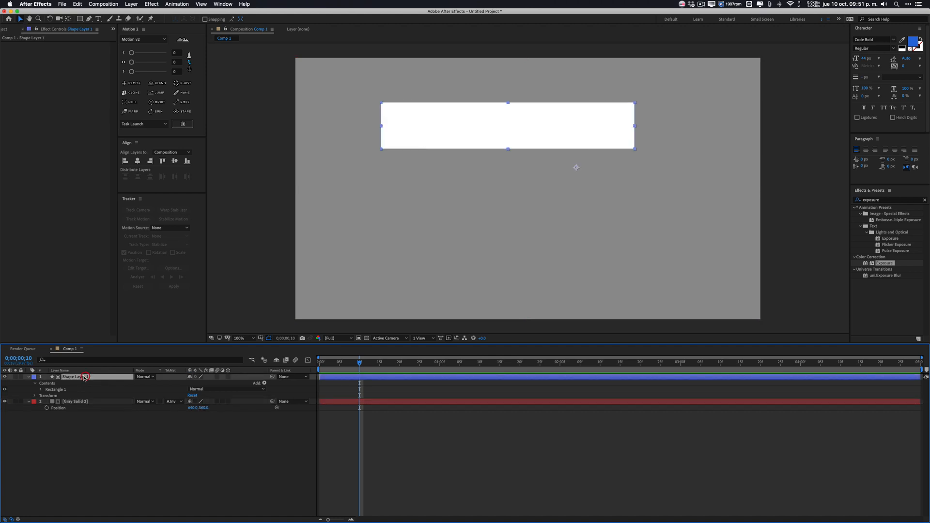
click(5, 377)
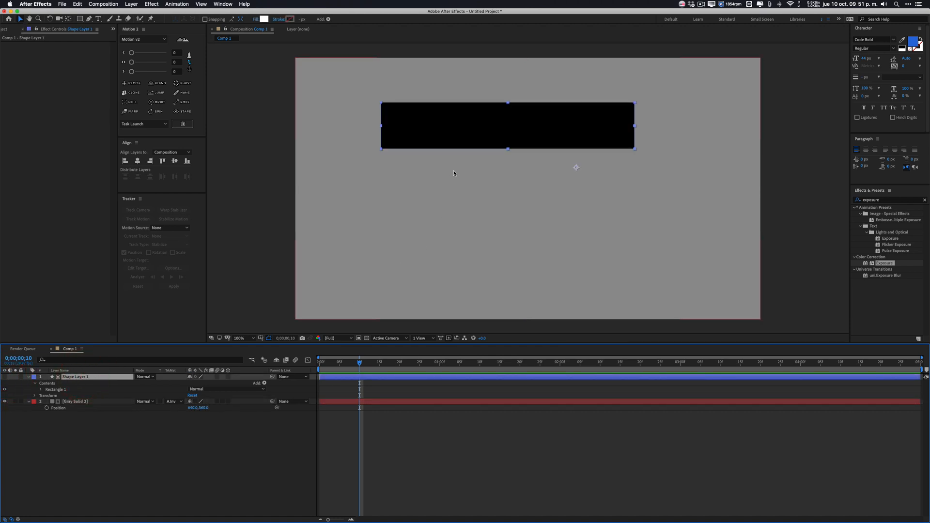
drag(203, 408, 194, 431)
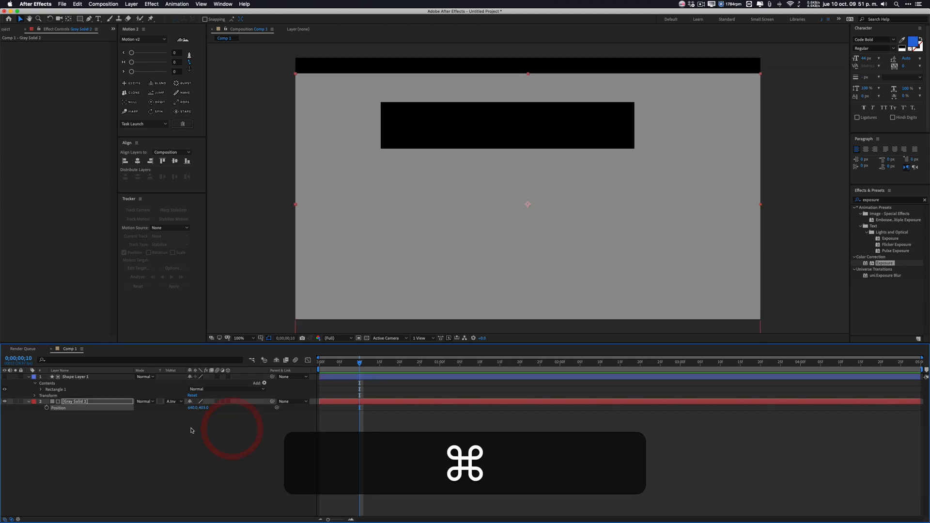
key(super+z)
Move the bar down to Y position 389, then delete both the bar and gray solid layers
click(94, 376)
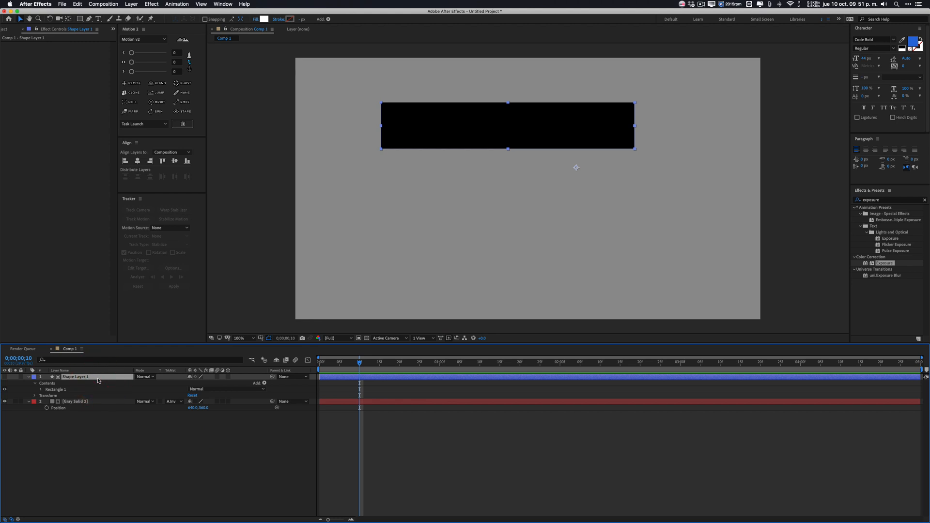
key(p)
drag(203, 382, 225, 389)
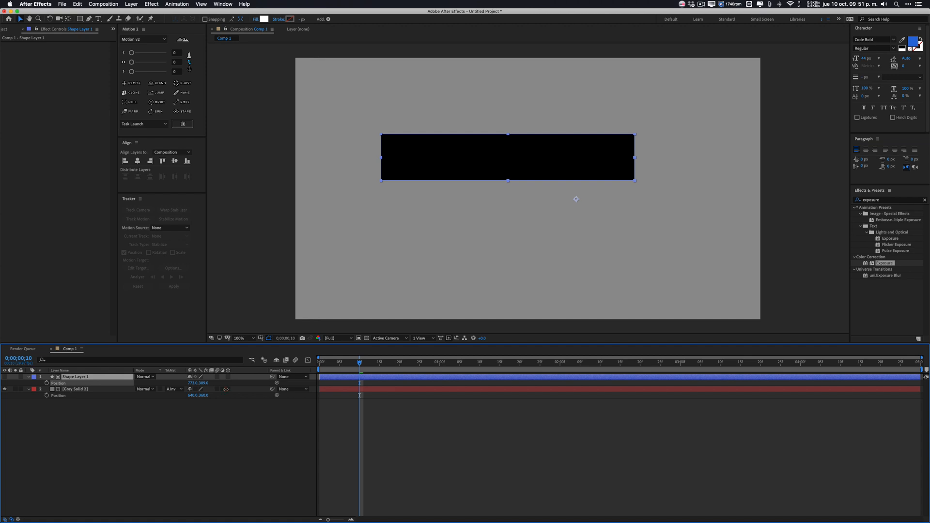
drag(226, 389, 226, 389)
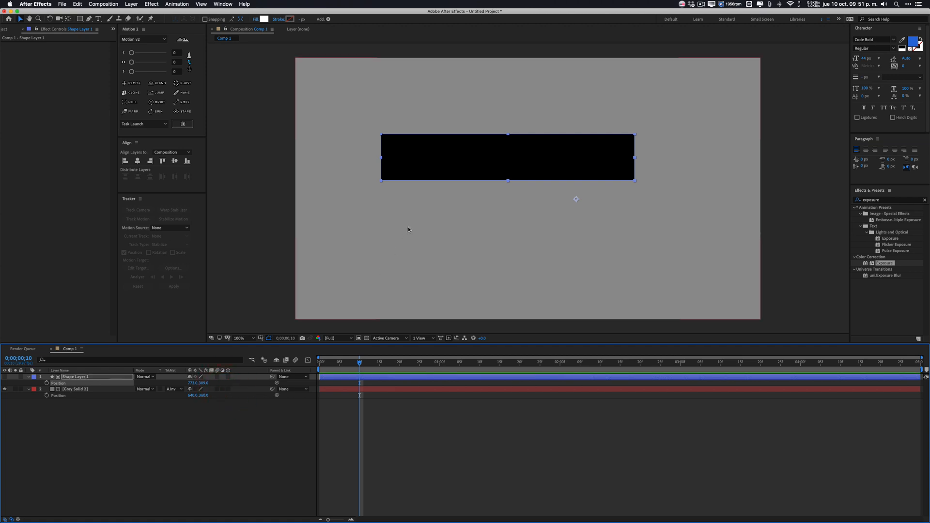
shift+click(86, 391)
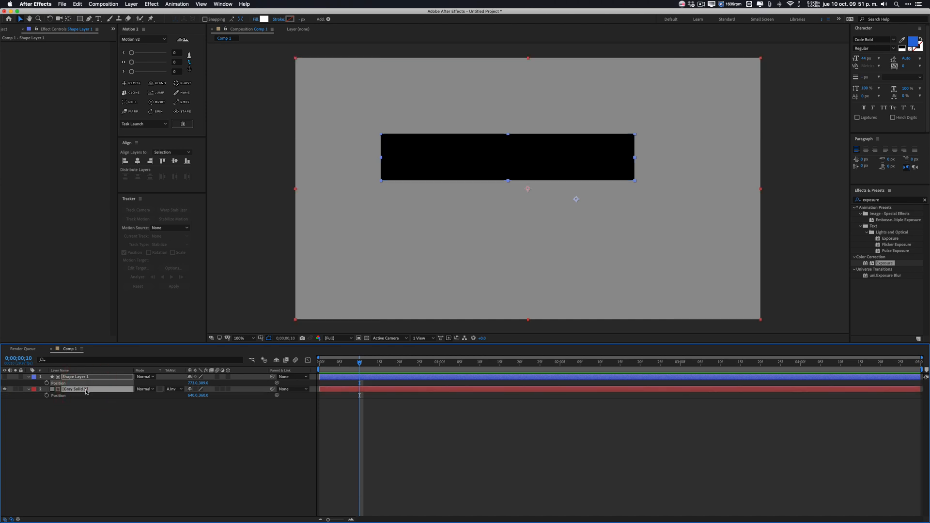
key(BackSpace)
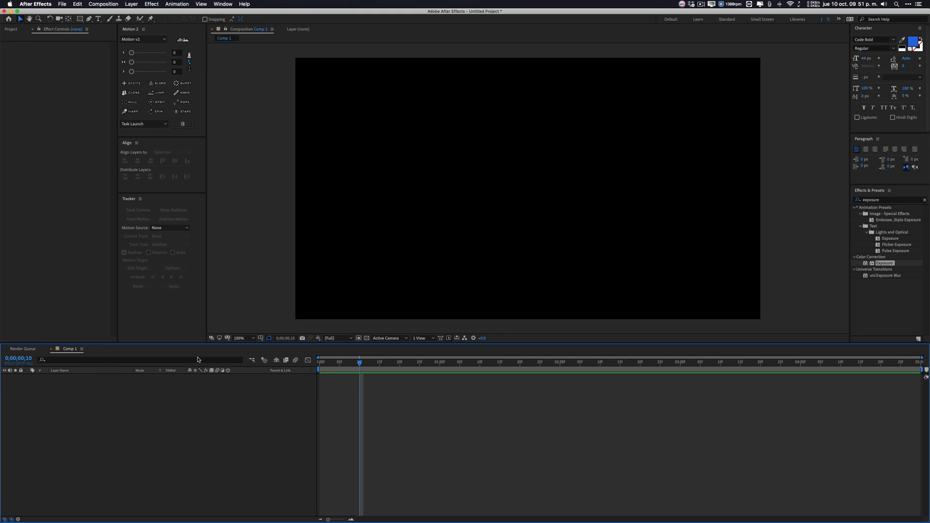
Draw a closed four-point pen path forming a bar with a slanted right end
click(89, 20)
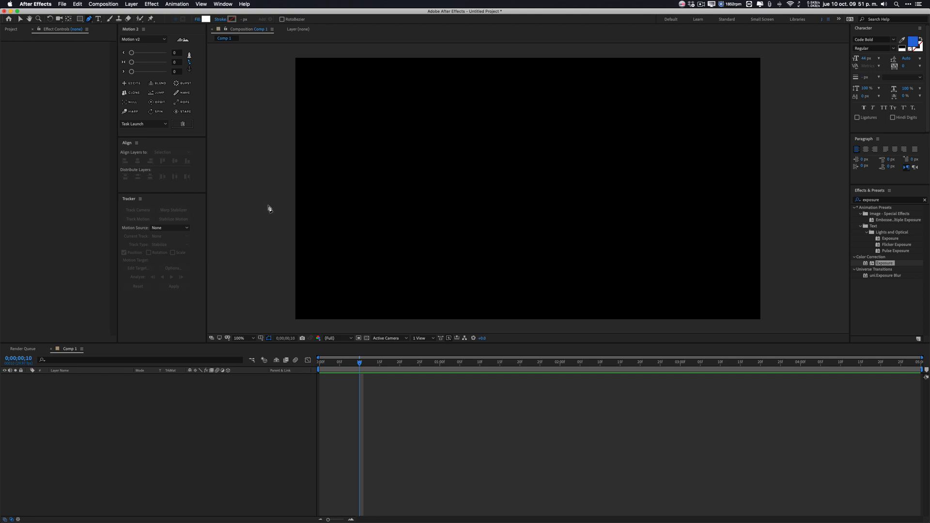
click(266, 246)
key(shift)
shift+click(398, 246)
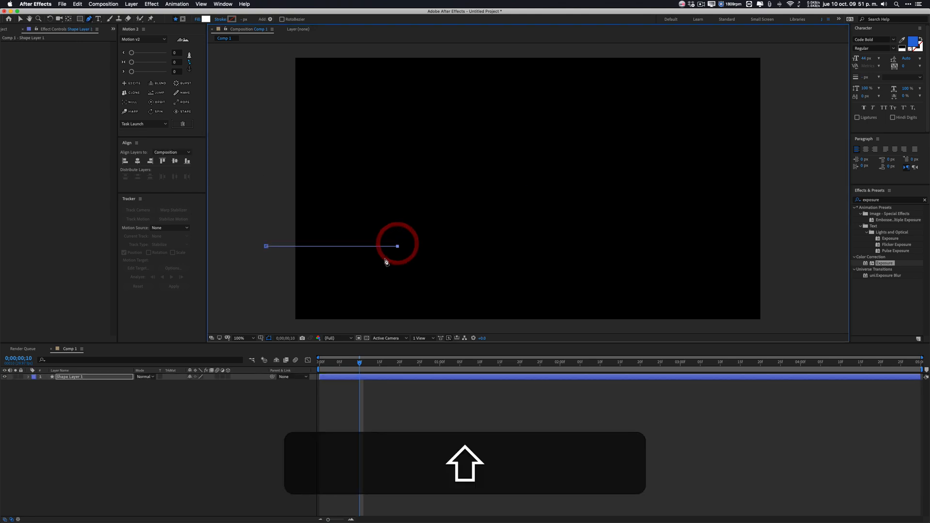
shift+click(379, 264)
shift+click(267, 265)
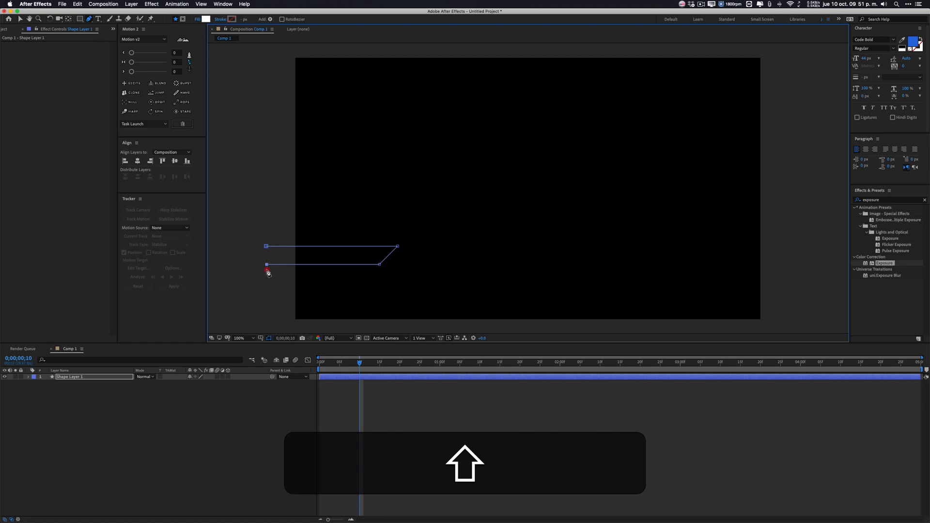
shift+click(266, 247)
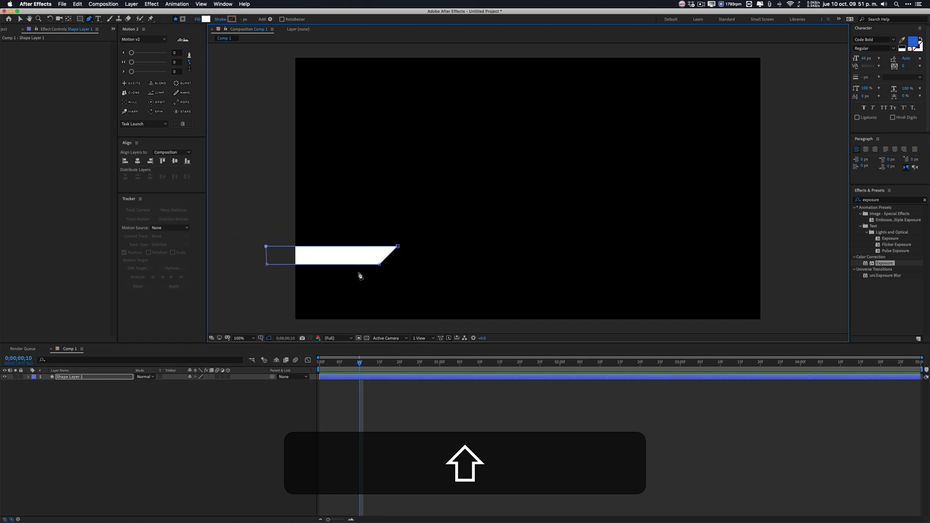
Enlarge the white bar taller and wider to the right with Free Transform handles
key(v)
double_click(397, 246)
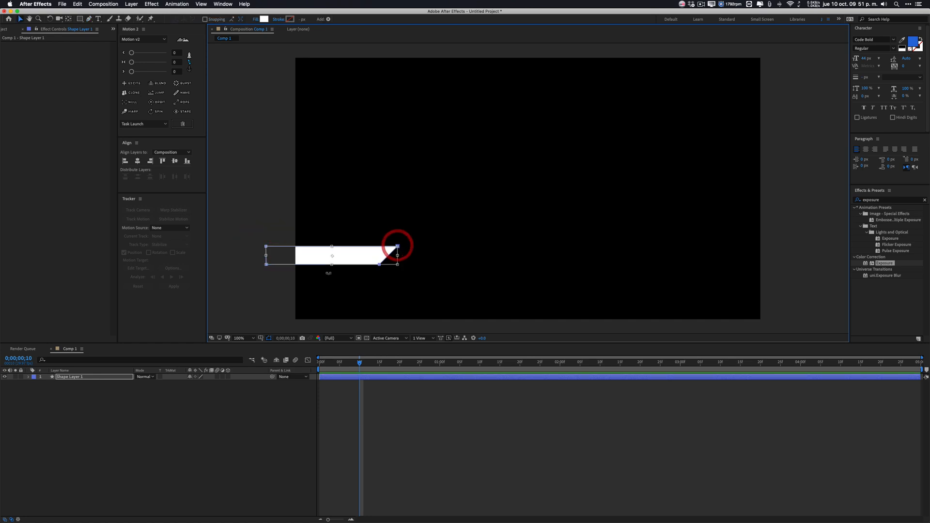
drag(332, 265, 333, 272)
drag(398, 259, 433, 258)
click(135, 395)
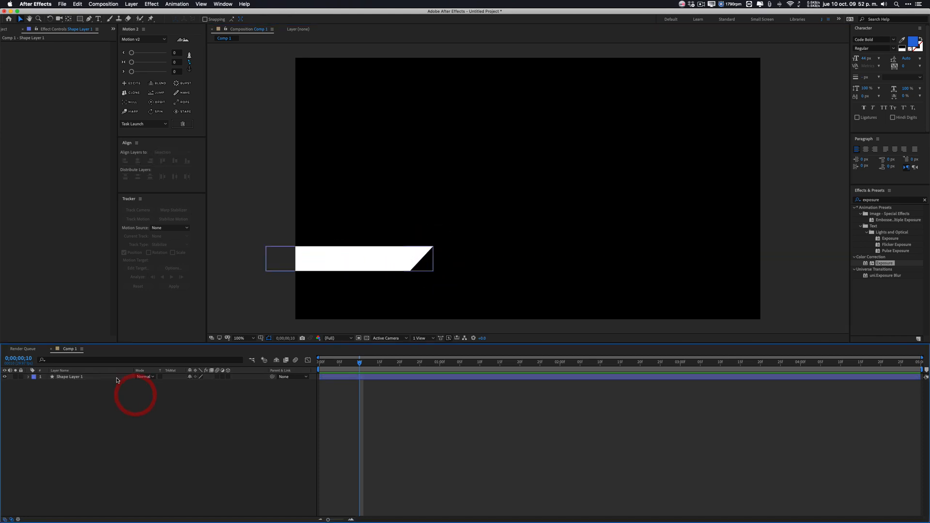
click(117, 378)
click(98, 19)
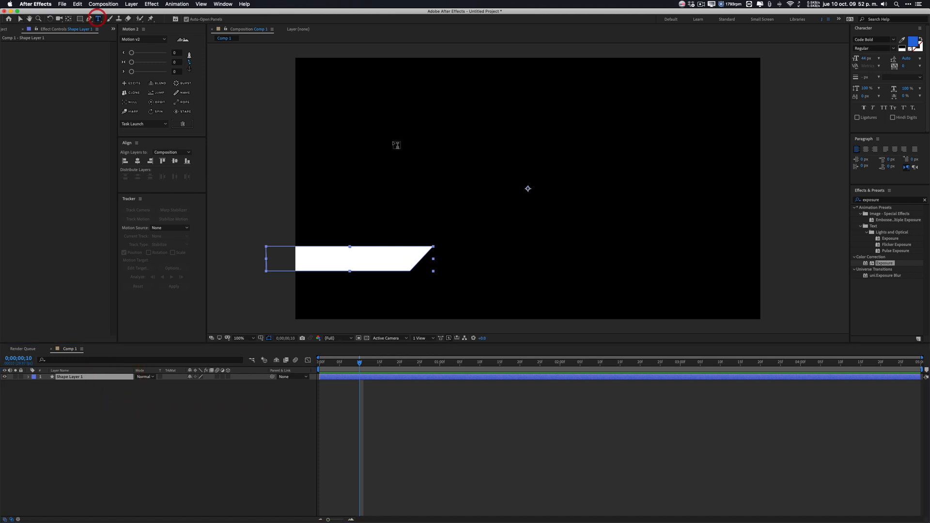
click(364, 175)
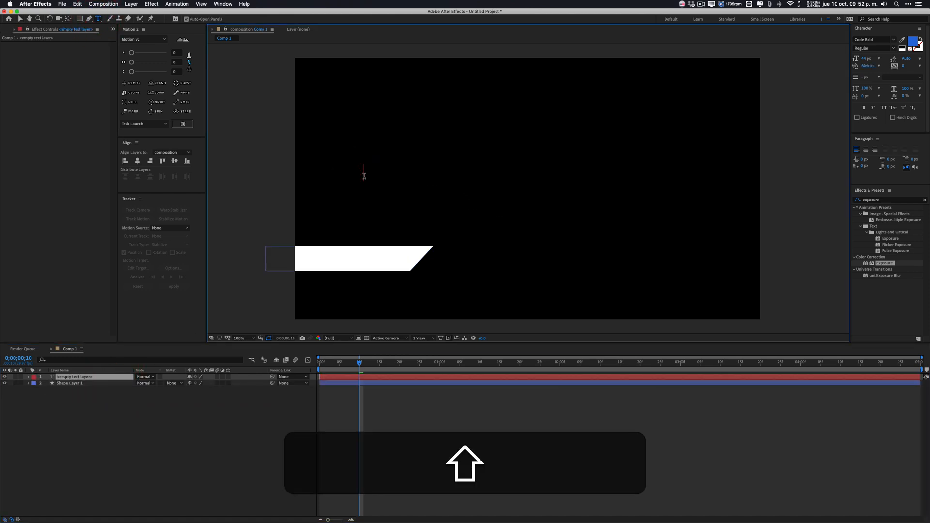
text(jorge martinez)
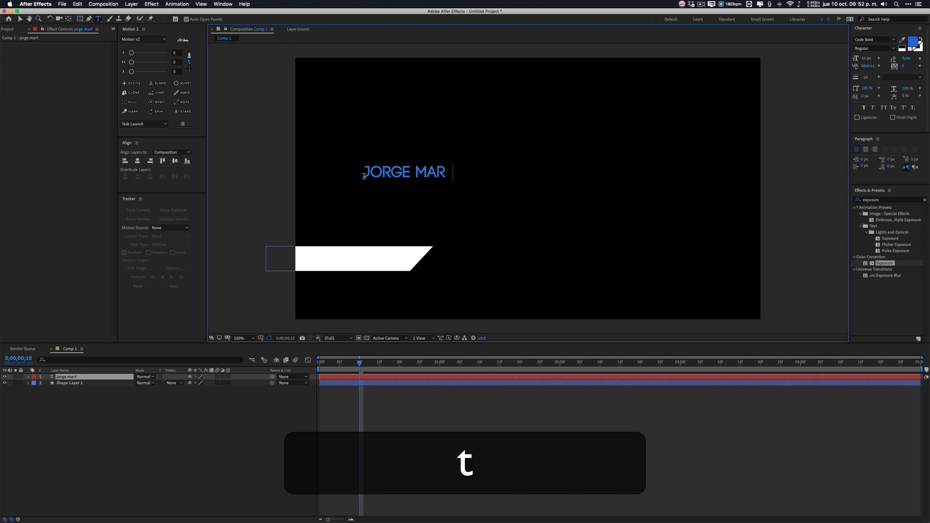
click(53, 396)
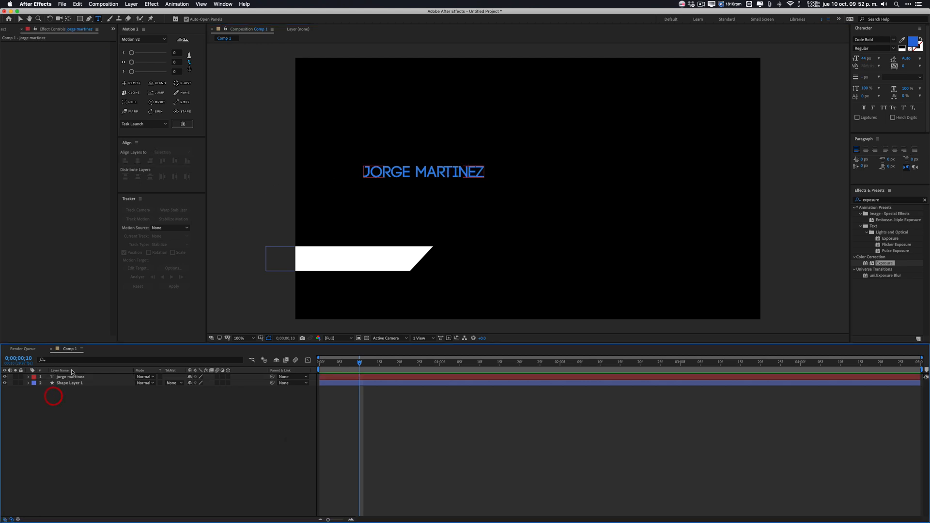
Move the name text down onto the white bar
click(80, 376)
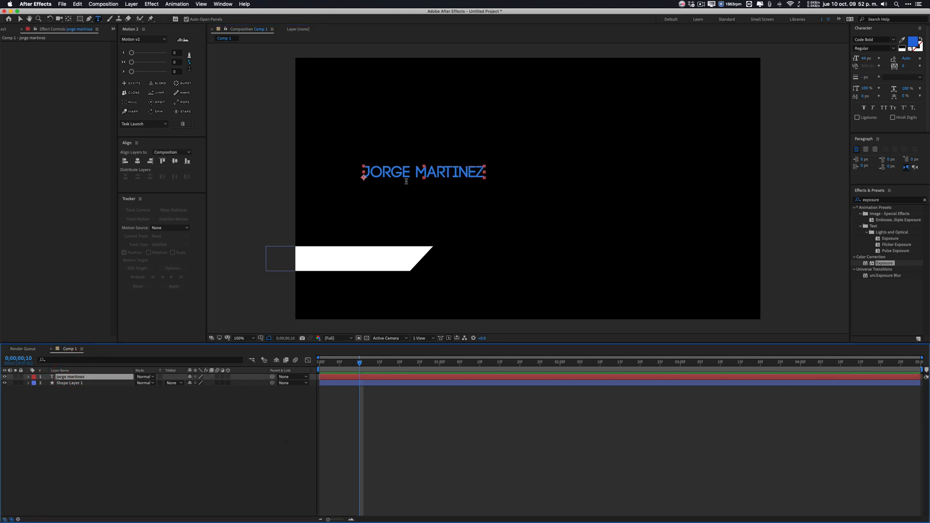
key(f)
key(v)
drag(406, 181, 358, 258)
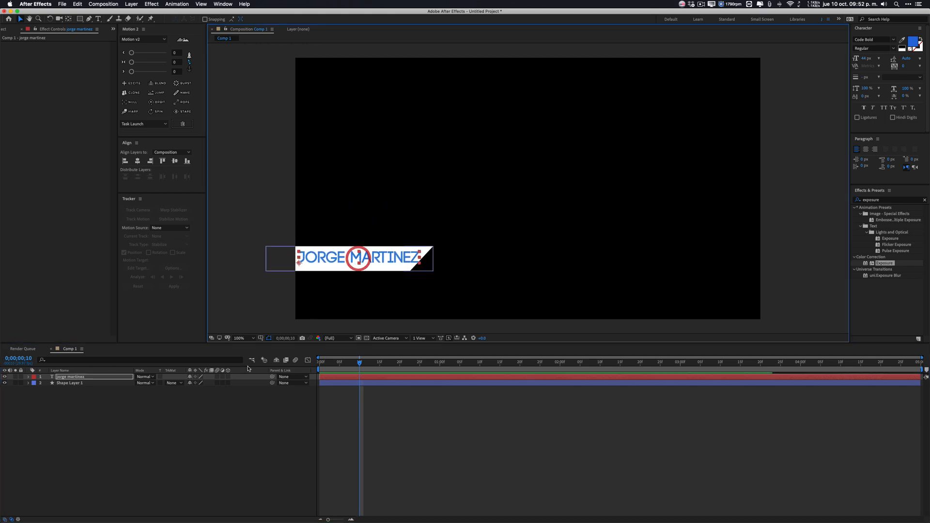
click(93, 387)
click(72, 383)
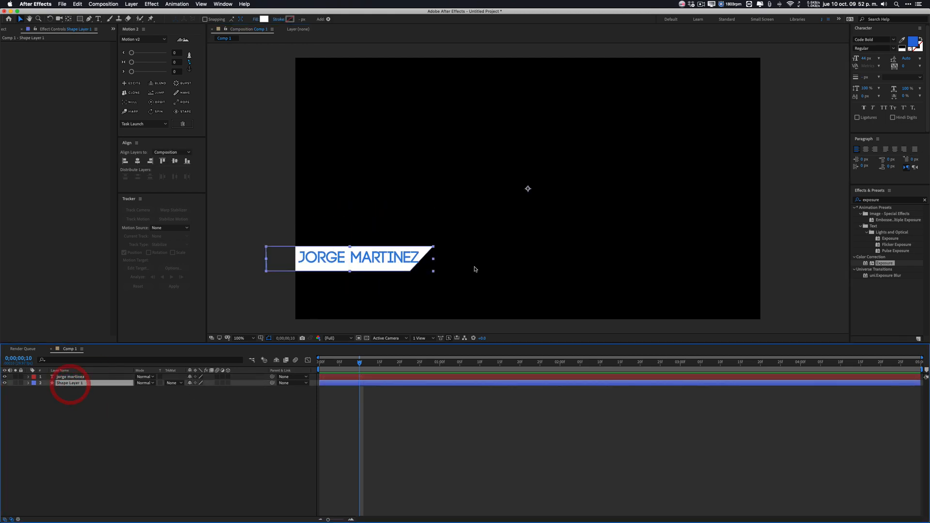
Center the banner's anchor point in its layer content and enlarge the banner to about 124% scale
click(432, 259)
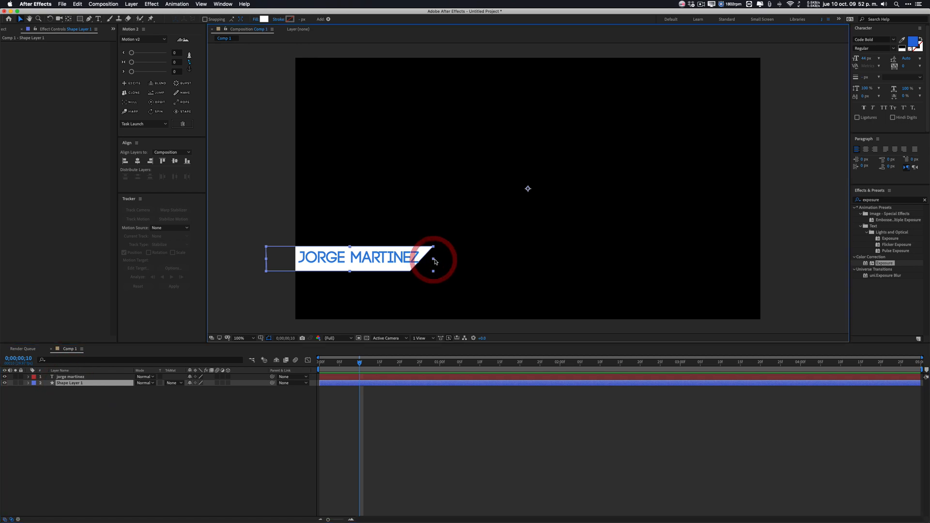
click(393, 384)
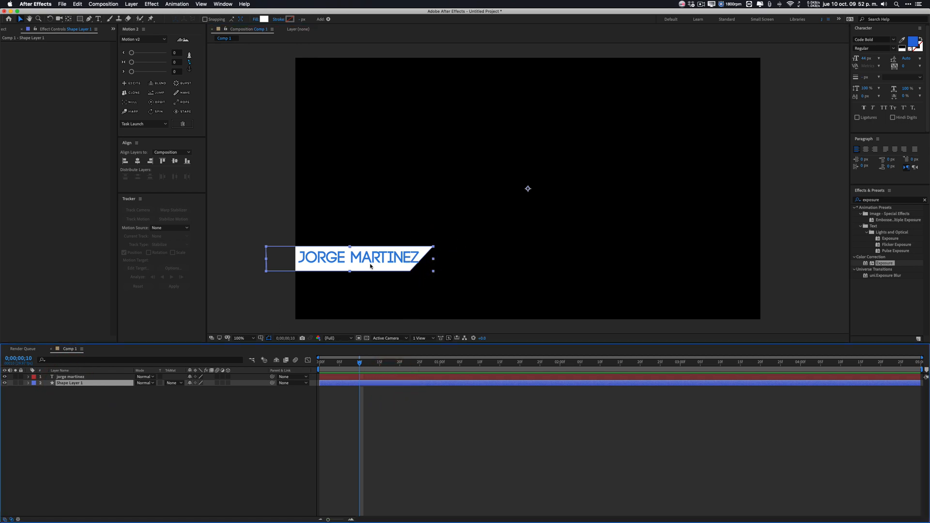
key(s)
right_click(422, 247)
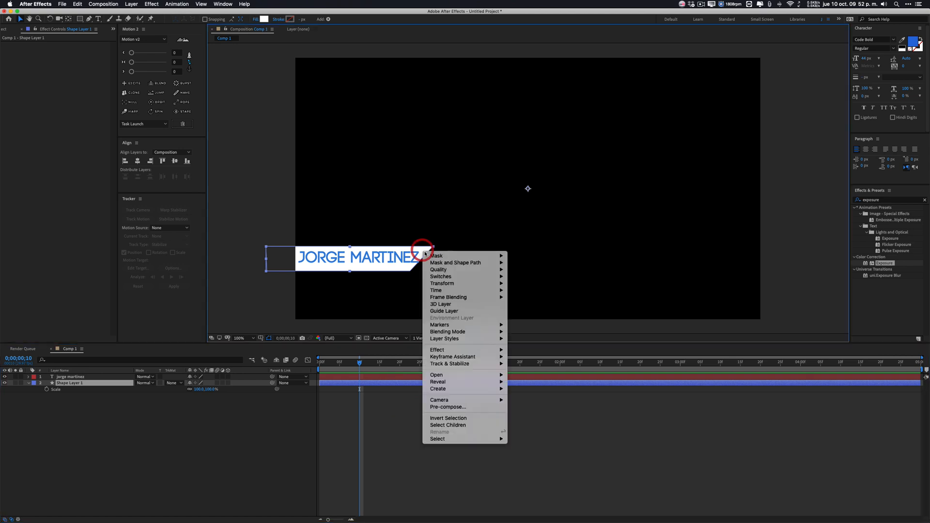
mouse_move(456, 286)
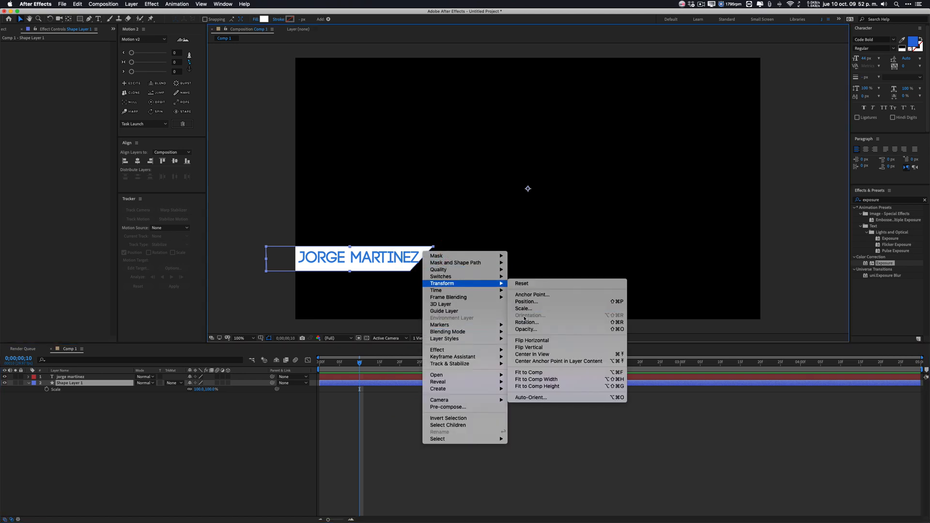
click(556, 360)
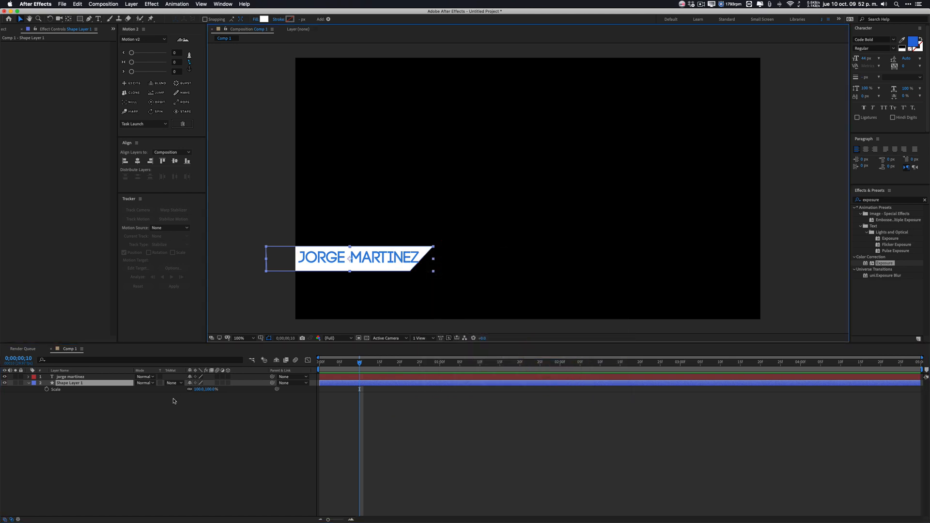
drag(212, 394, 223, 393)
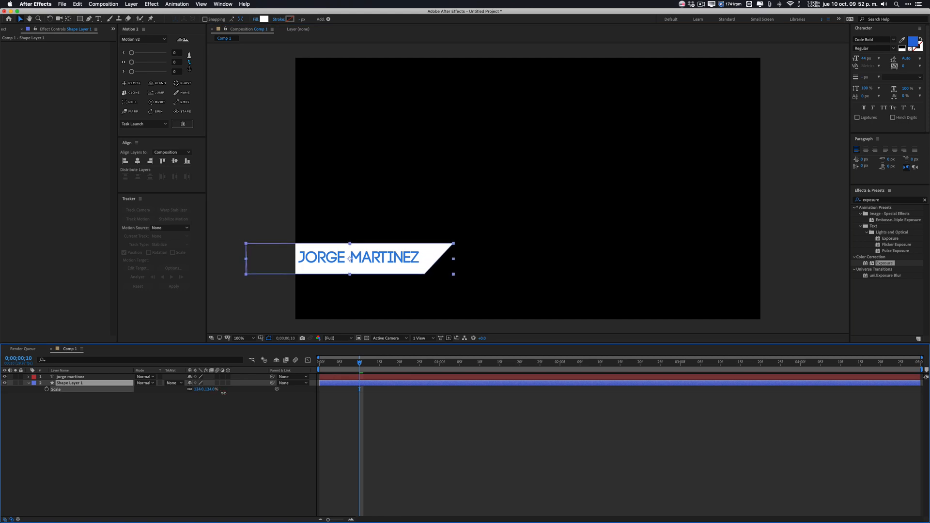
Nudge the name text slightly right and down to sit inside the banner
click(422, 396)
click(410, 377)
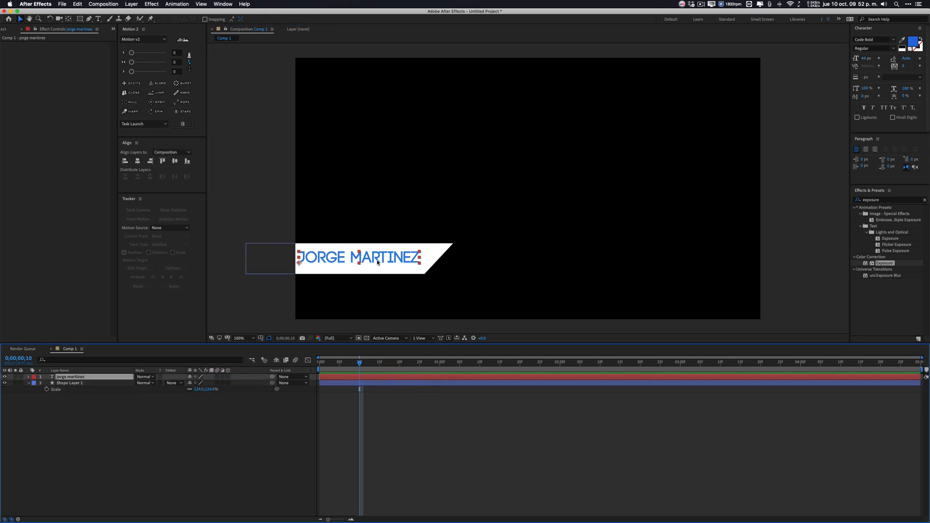
drag(378, 260, 381, 262)
click(233, 420)
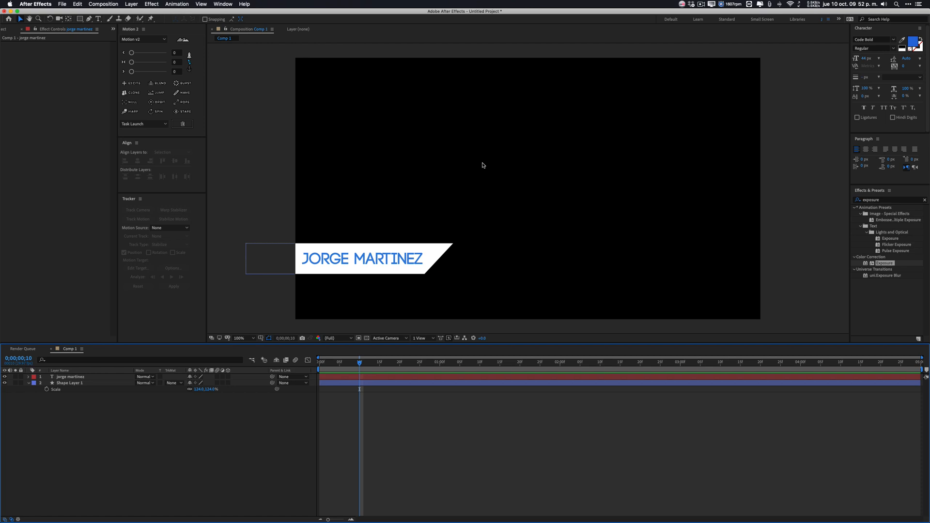
click(82, 378)
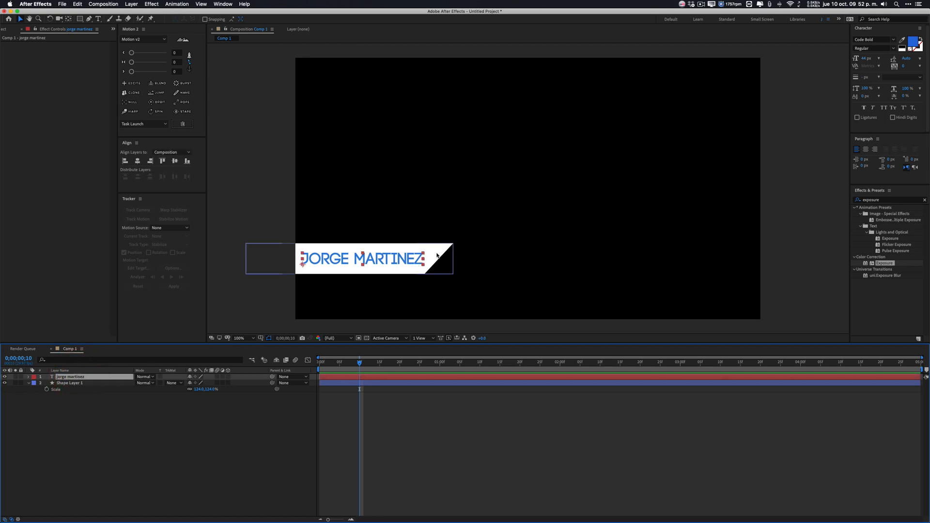
drag(348, 363, 315, 363)
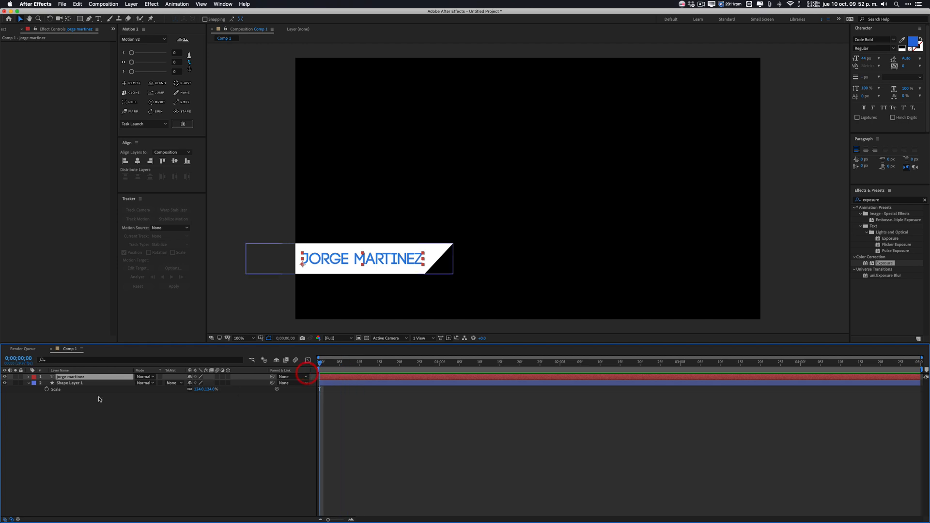
Keyframe the banner's Position to slide up from Y 790 below the frame into place at frame 10
click(83, 383)
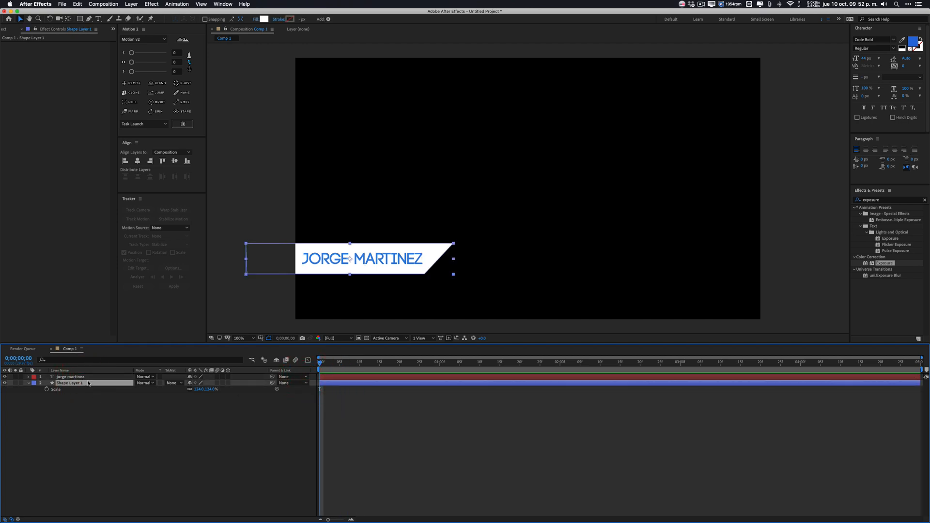
key(alt+shift+p)
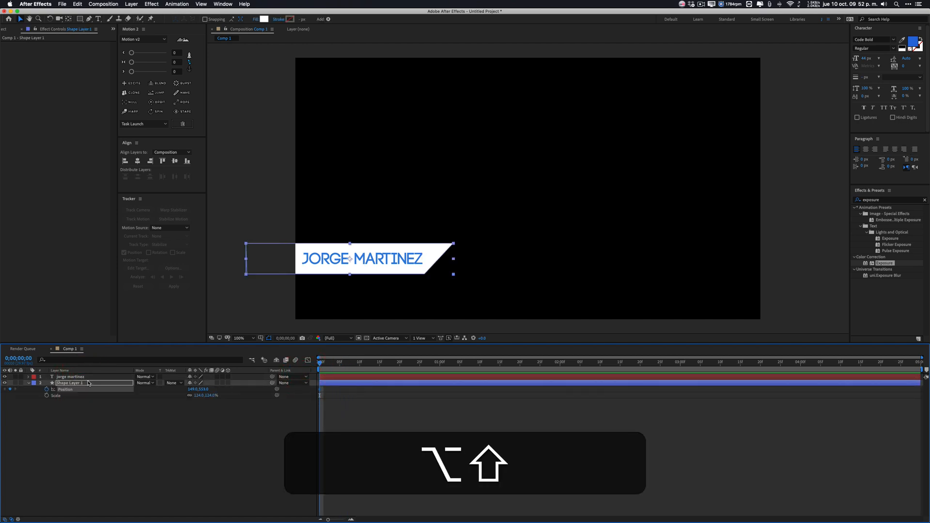
key(alt+shift+Right)
drag(207, 390, 284, 394)
drag(332, 364, 360, 366)
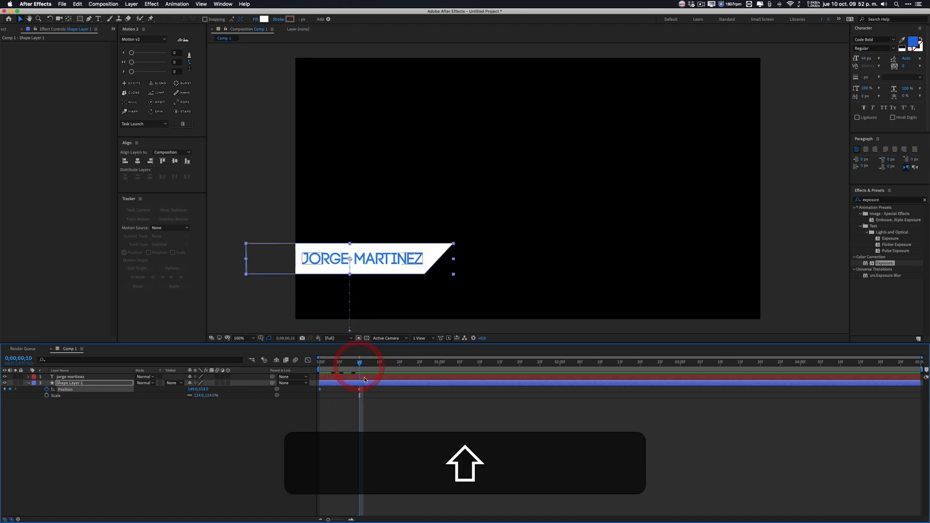
click(361, 376)
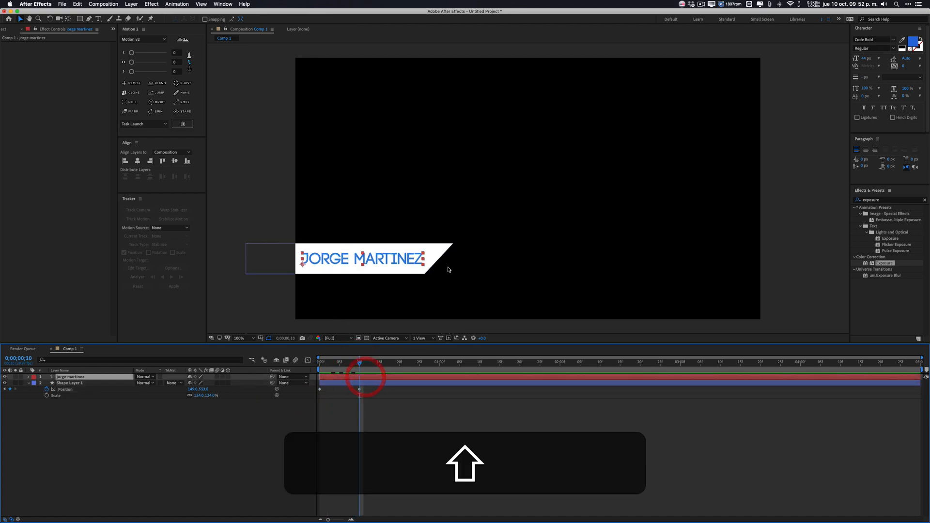
click(29, 377)
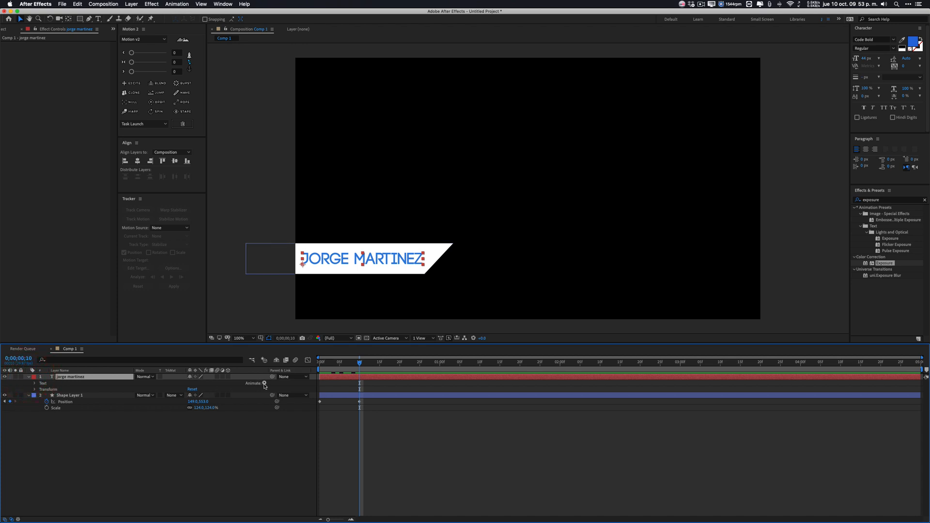
Add a Position text animator to the name and offset it to 319, 0
click(264, 383)
click(296, 401)
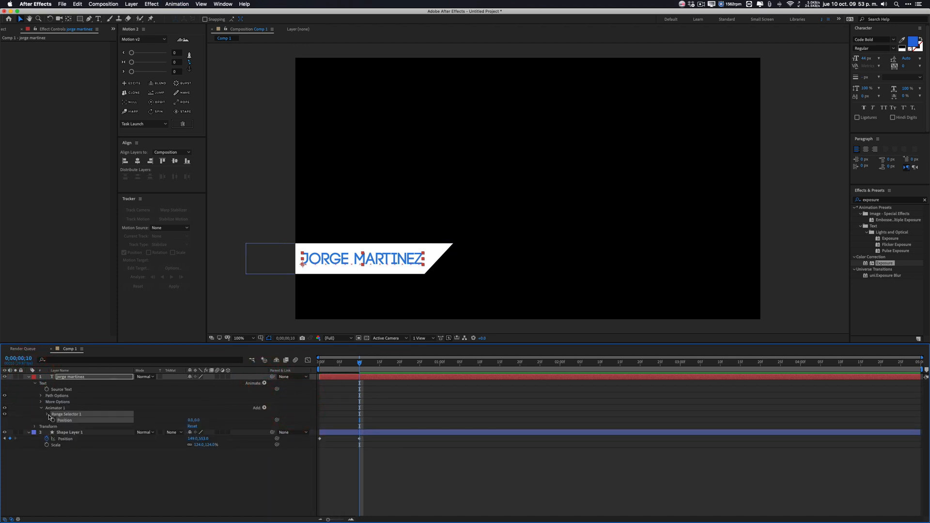
drag(189, 420, 301, 417)
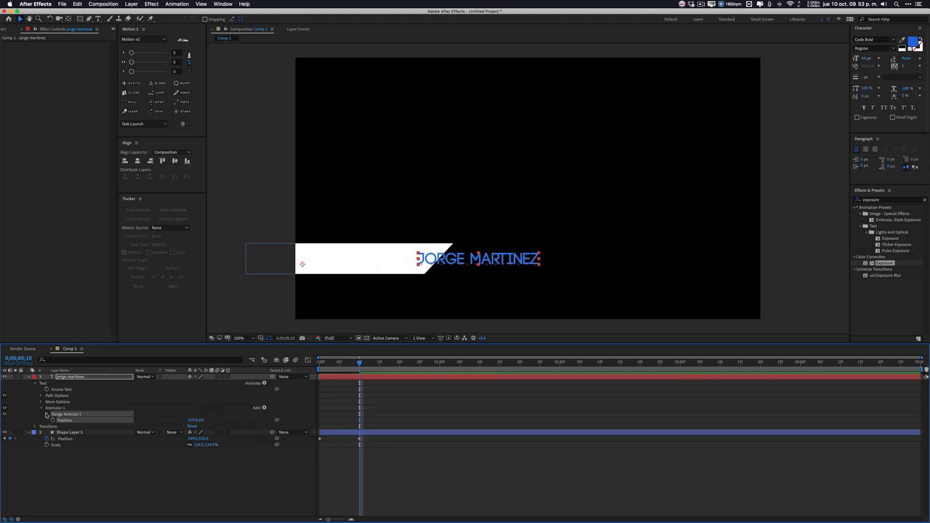
click(46, 415)
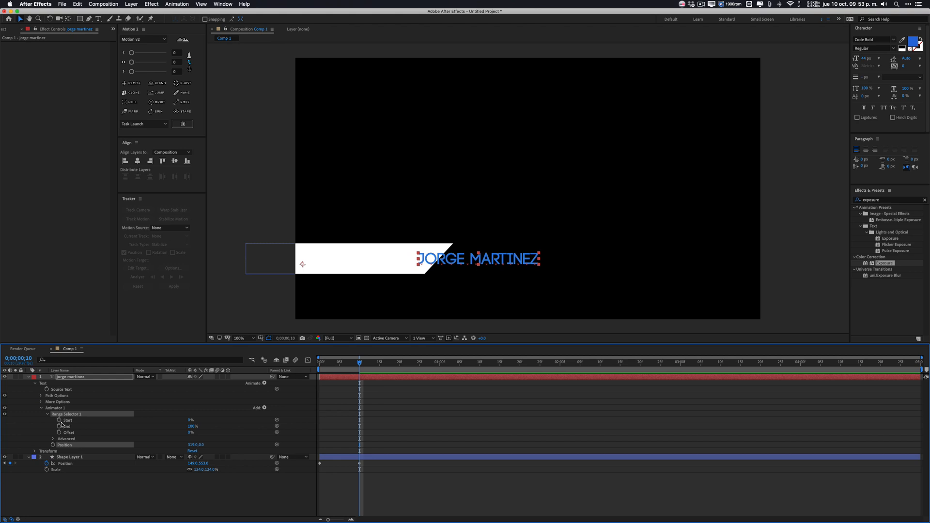
Keyframe Range Selector Start from 0% at frame 10 to 100% at frame 20, then preview
click(59, 420)
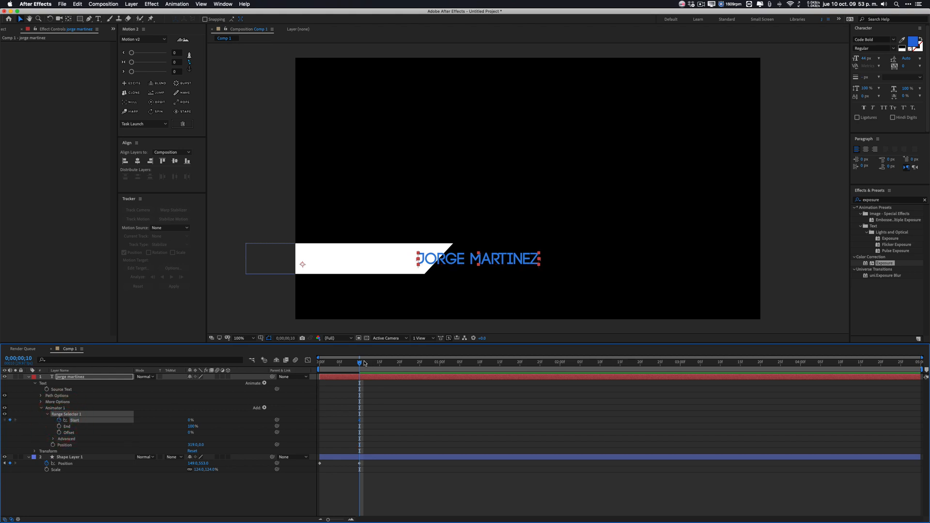
key(alt+shift+Right)
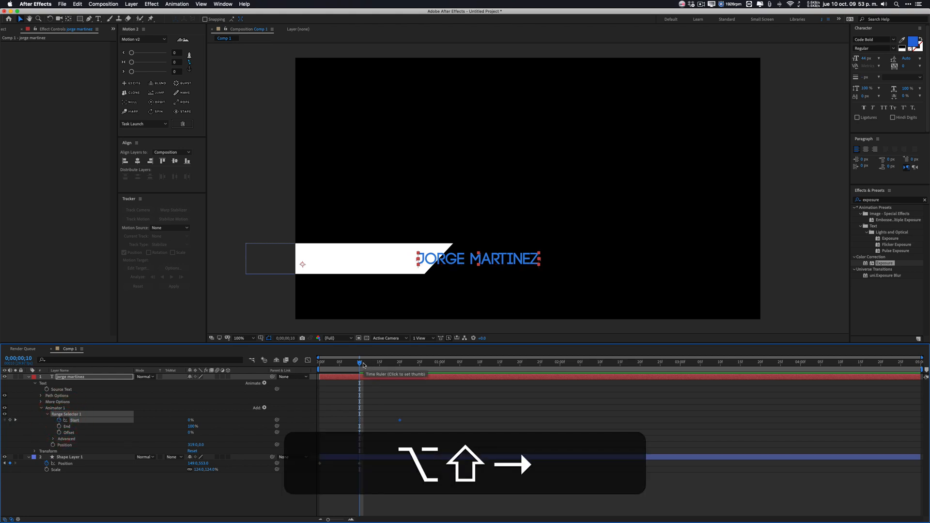
key(alt+shift+Left)
key(super+shift+Right)
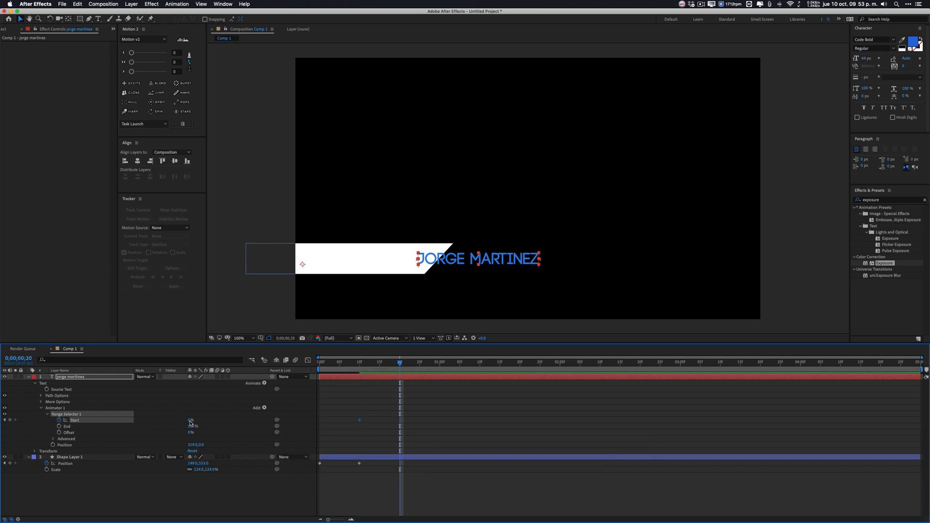
drag(192, 421, 258, 421)
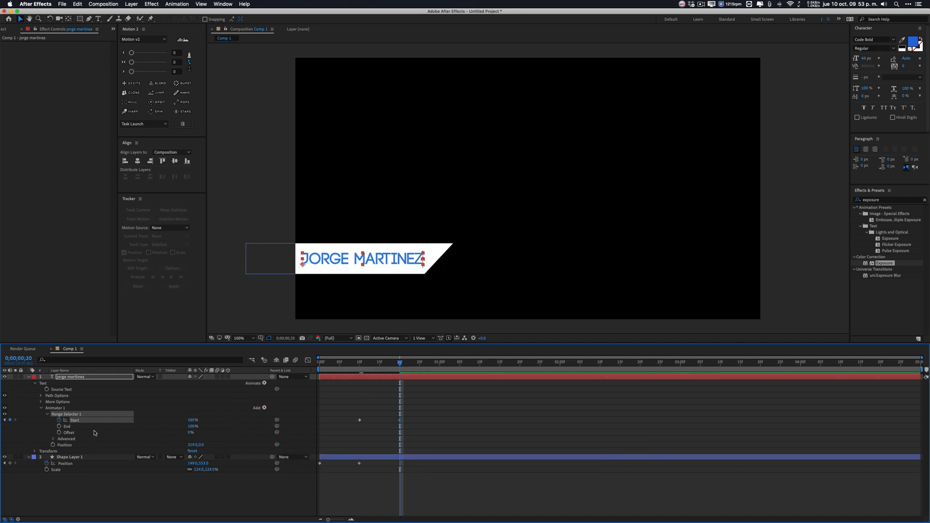
click(57, 439)
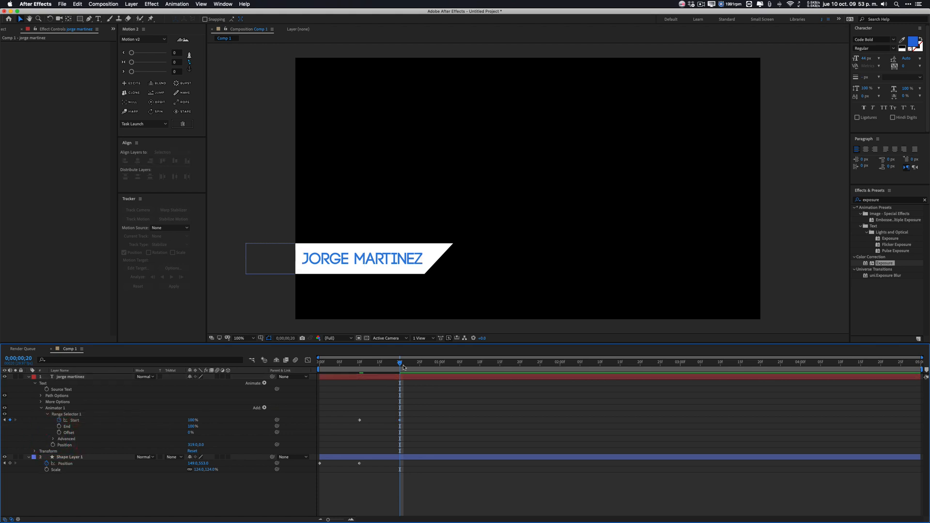
mouse_move(403, 367)
mouse_down()
mouse_move(369, 366)
mouse_move(396, 367)
mouse_up()
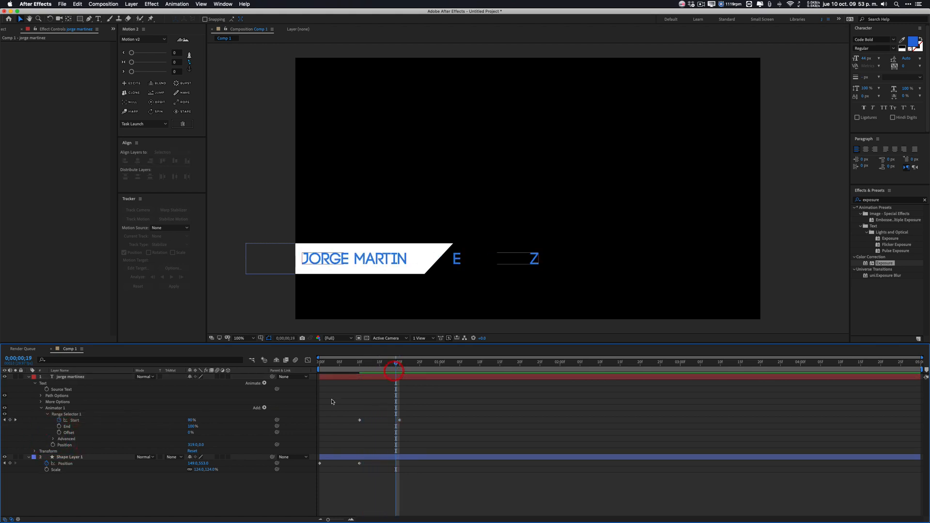
Set the range selector's Advanced Based On option to Words and preview the slide-in
click(55, 439)
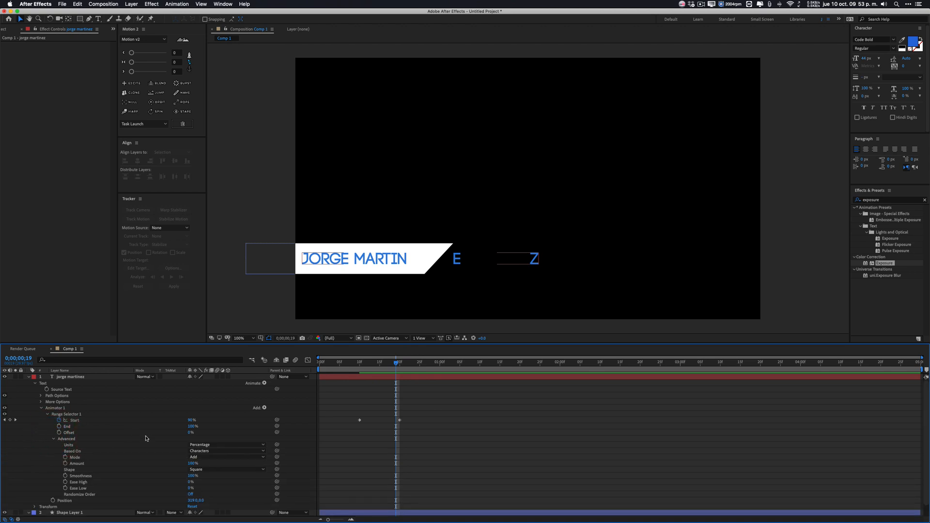
click(207, 451)
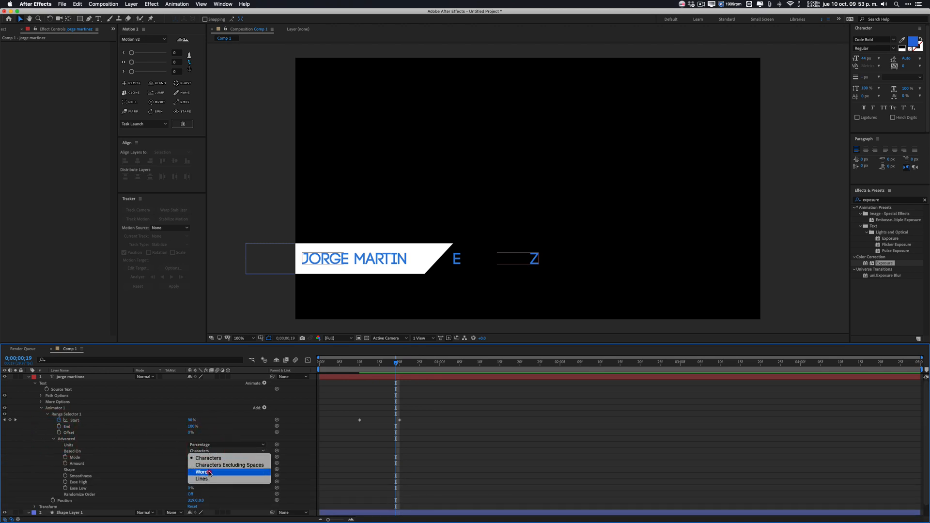
click(209, 473)
mouse_move(356, 372)
mouse_down()
mouse_move(412, 376)
mouse_move(314, 385)
mouse_move(418, 395)
mouse_move(326, 405)
mouse_move(324, 413)
mouse_move(415, 401)
mouse_move(309, 405)
mouse_move(353, 392)
mouse_move(312, 369)
mouse_move(360, 391)
mouse_move(412, 389)
mouse_move(325, 387)
mouse_move(399, 385)
mouse_move(353, 383)
mouse_move(395, 387)
mouse_move(317, 391)
mouse_move(401, 383)
mouse_up()
Duplicate the white banner layer and delete the copy's two Position keyframes
click(431, 362)
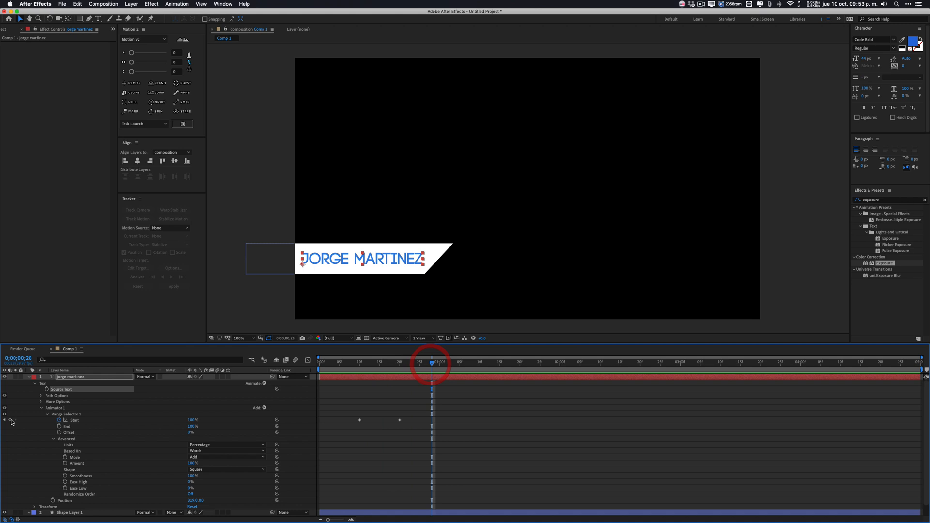
click(82, 378)
key(u)
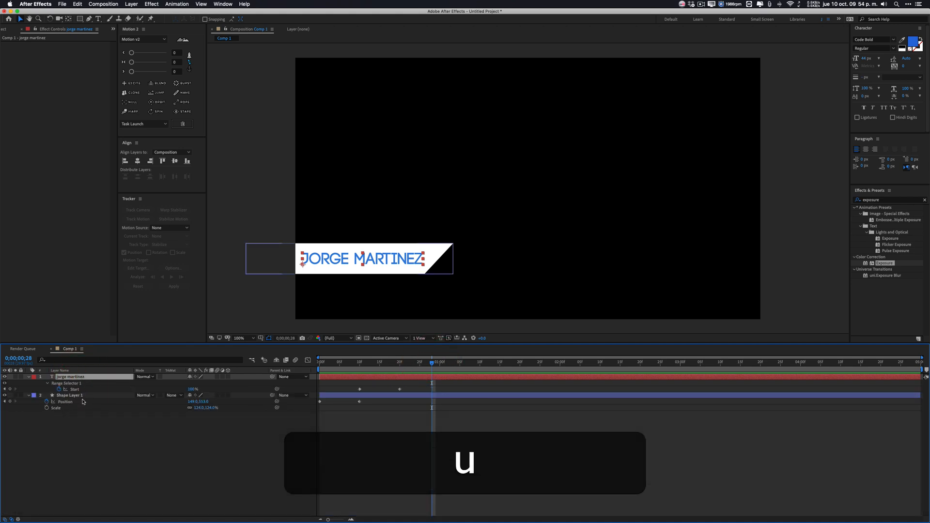
click(84, 395)
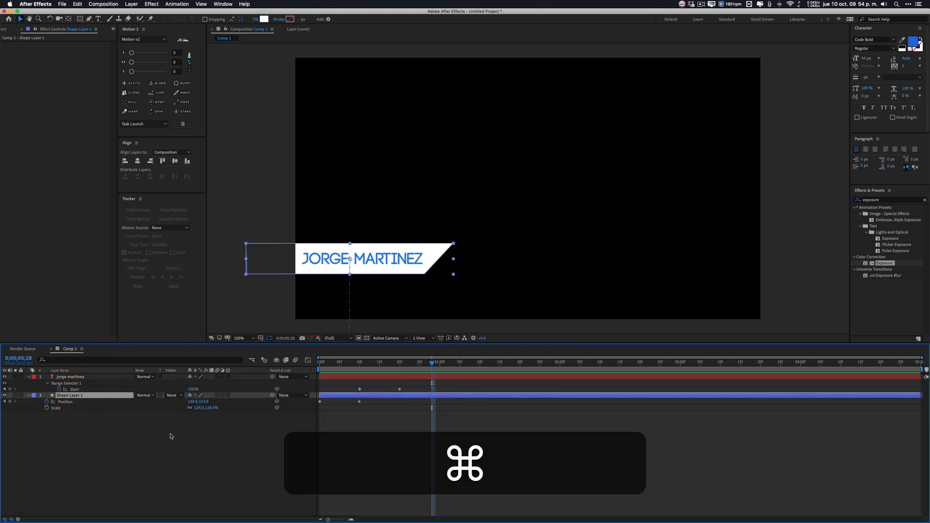
key(super+d)
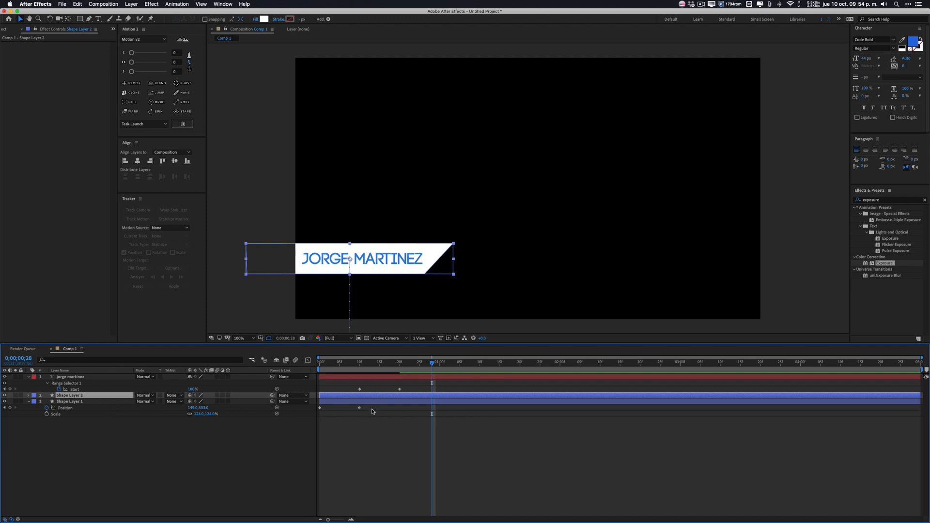
key(u)
drag(371, 405, 274, 406)
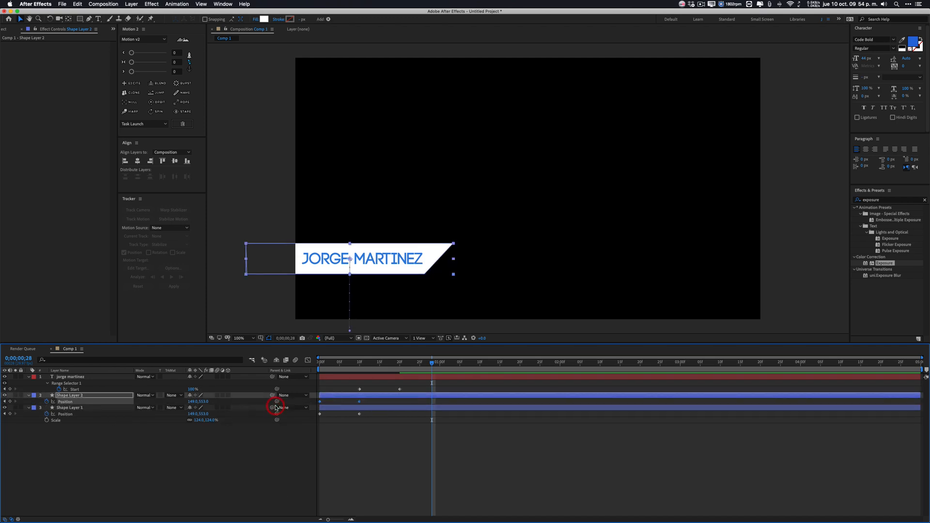
key(BackSpace)
drag(428, 366, 388, 373)
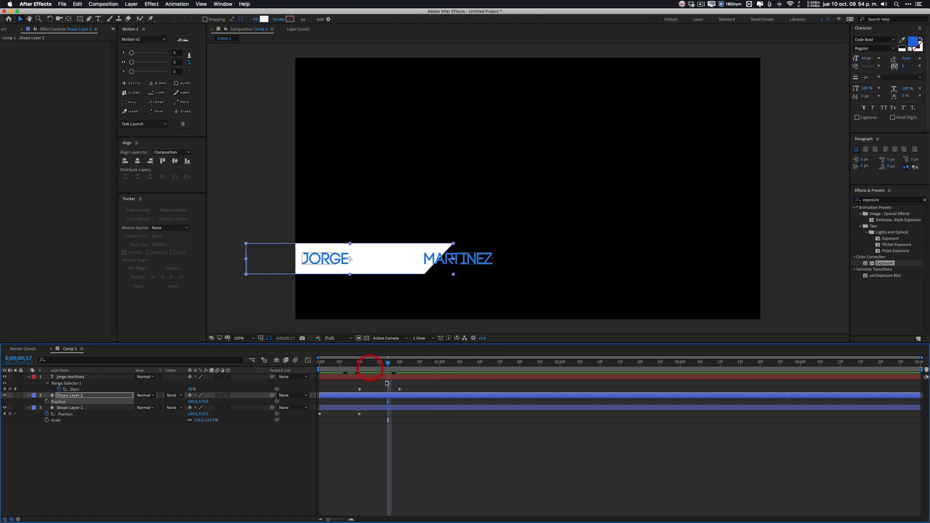
Set Shape Layer 1's track matte to Alpha Matte "Shape Layer 2" and scrub to check the reveal
click(172, 408)
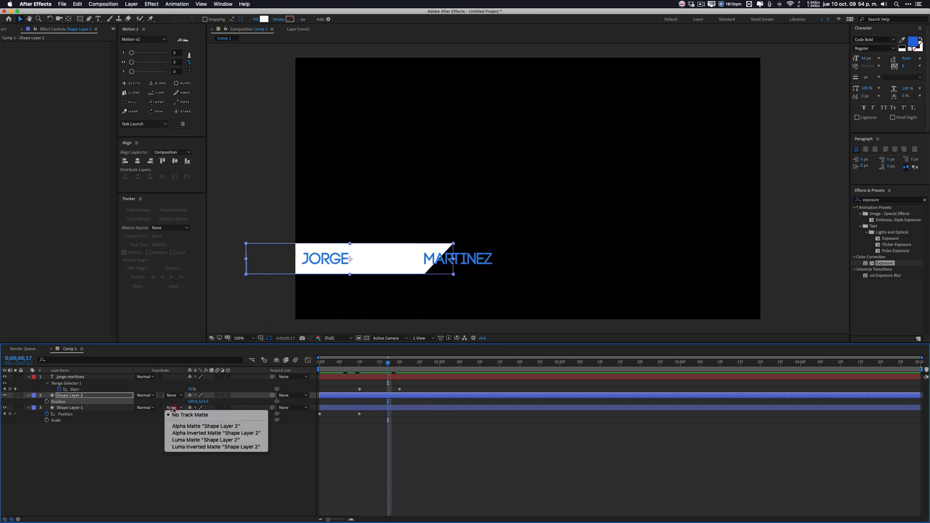
click(184, 426)
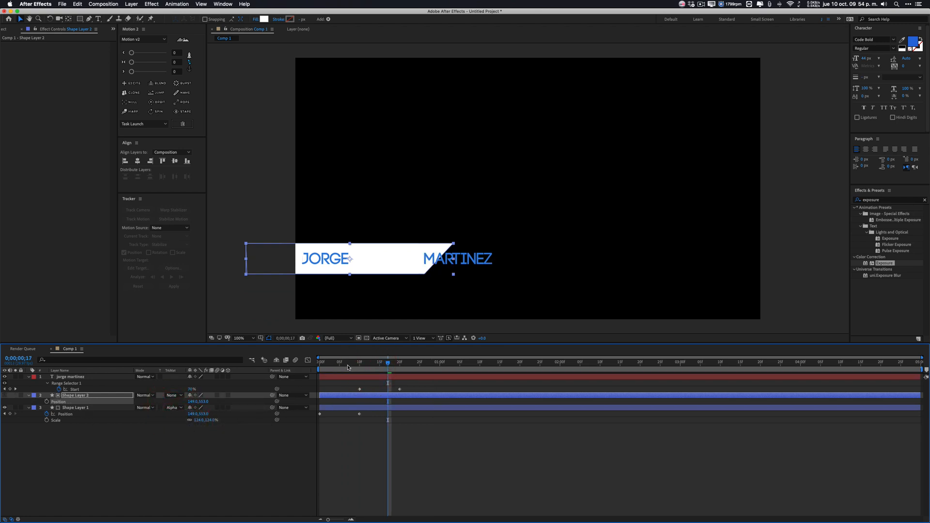
drag(347, 367, 362, 387)
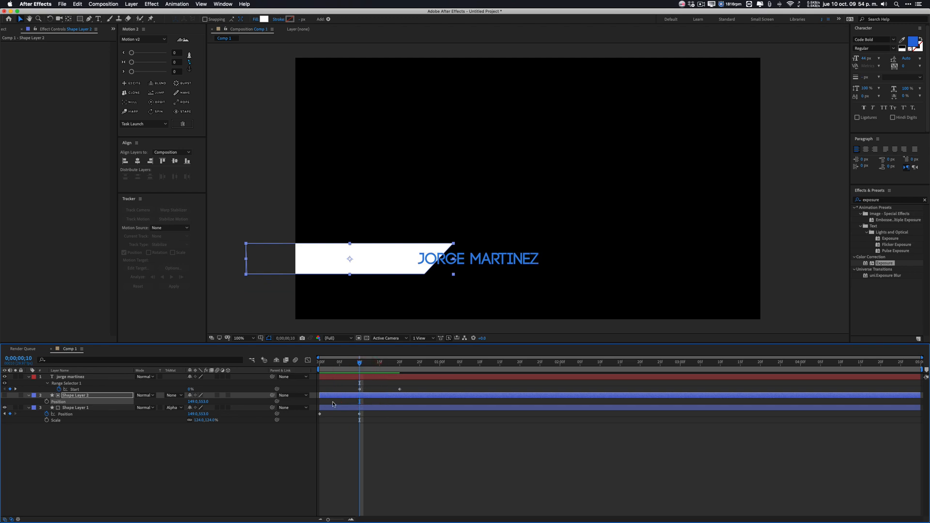
Select the JORGE MARTINEZ text layer, expand its Animator 1 group and return to frame 10
click(398, 378)
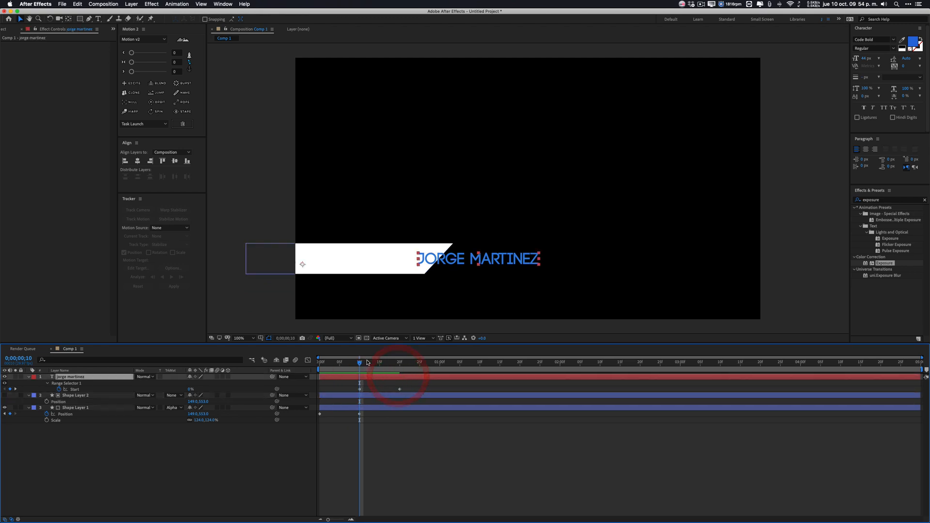
mouse_move(364, 363)
mouse_down()
mouse_move(441, 366)
mouse_move(348, 368)
mouse_move(368, 368)
mouse_up()
click(29, 377)
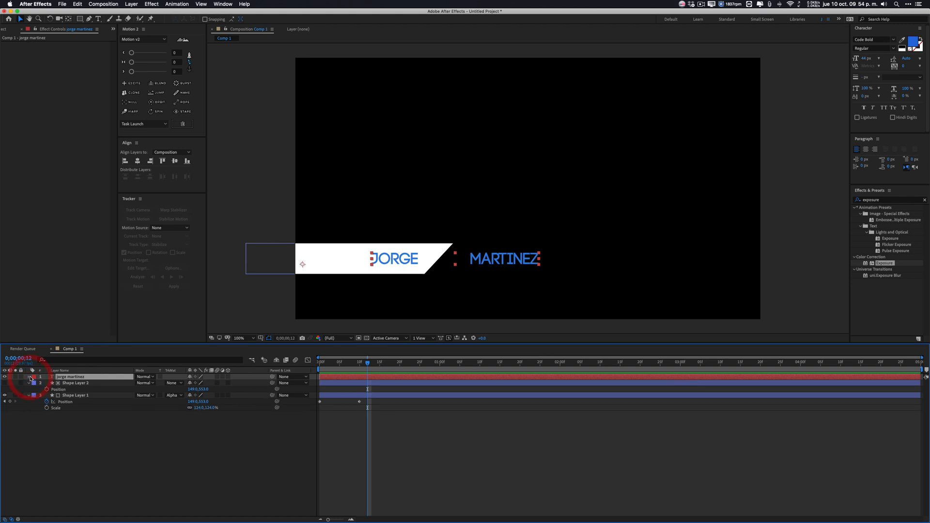
click(29, 377)
click(67, 410)
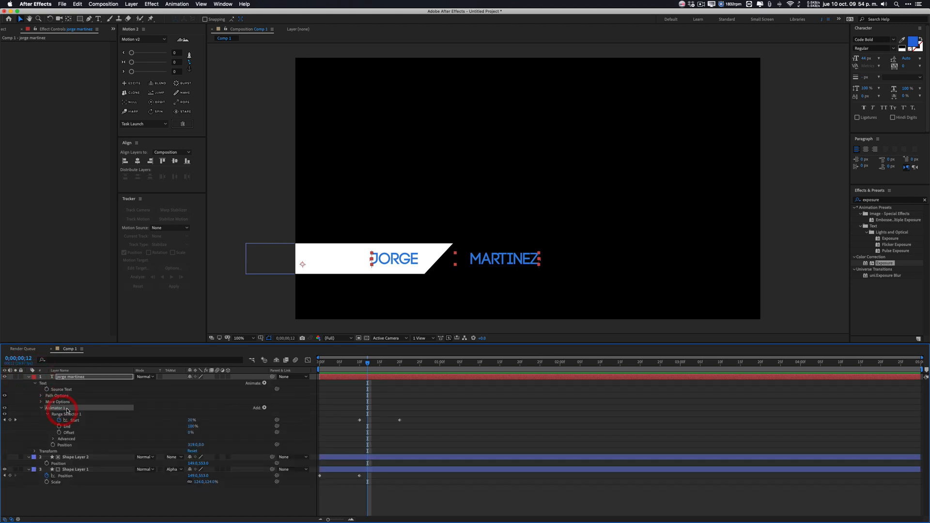
drag(367, 365, 361, 364)
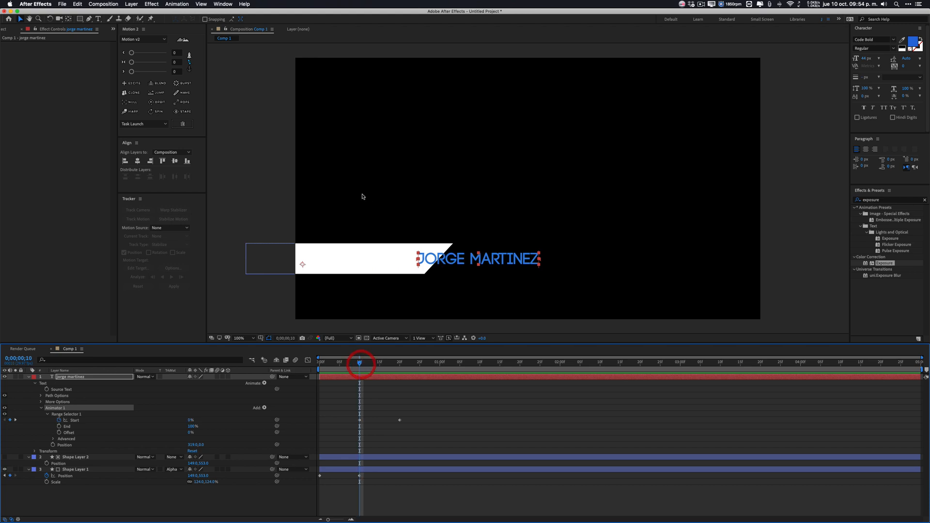
At frame 20, draw a rectangular mask around the name text
click(79, 18)
click(397, 367)
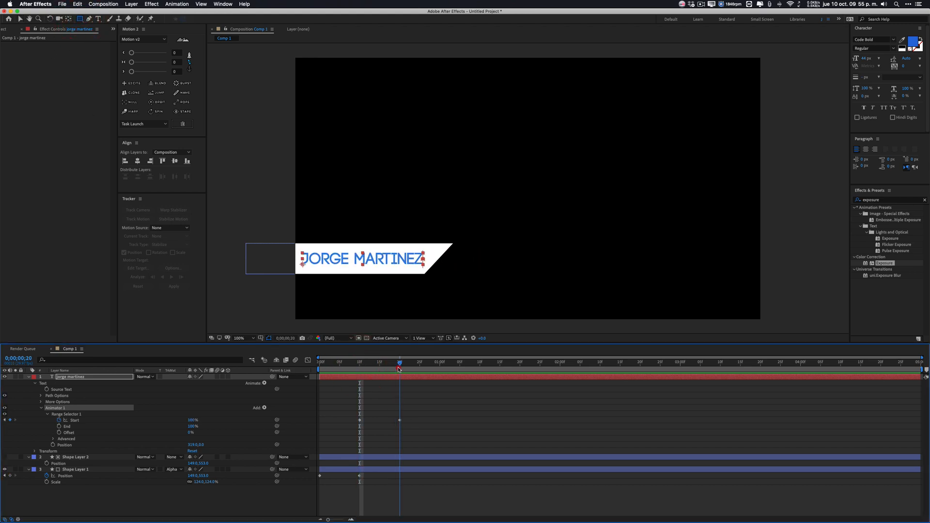
drag(300, 250, 424, 270)
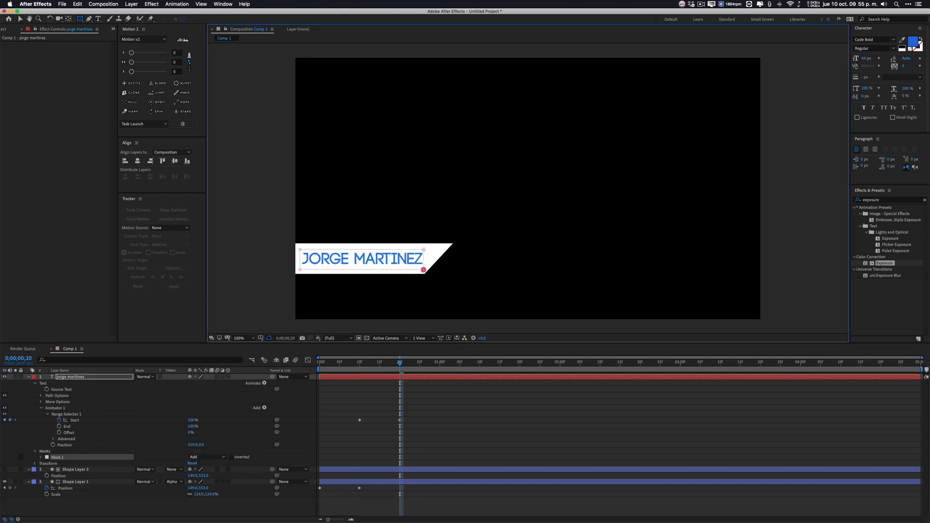
Set Animator 1's position offset to 365,0 and scrub frames 11–15 to check the slide-in
click(305, 371)
key(Home)
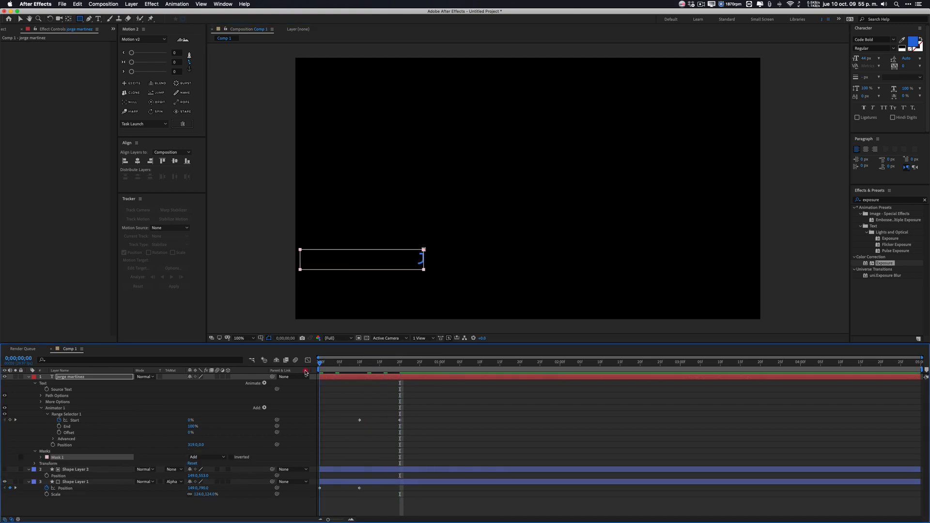
drag(305, 372, 360, 375)
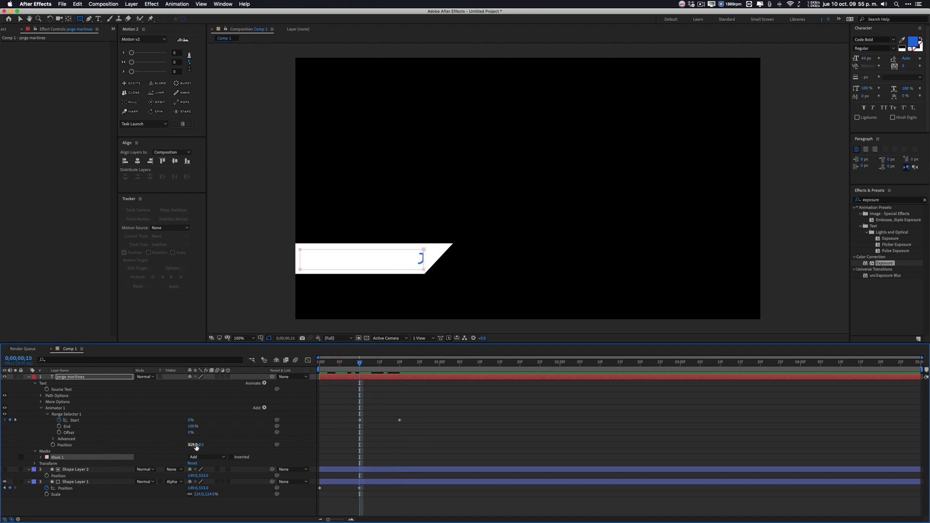
drag(197, 447, 215, 448)
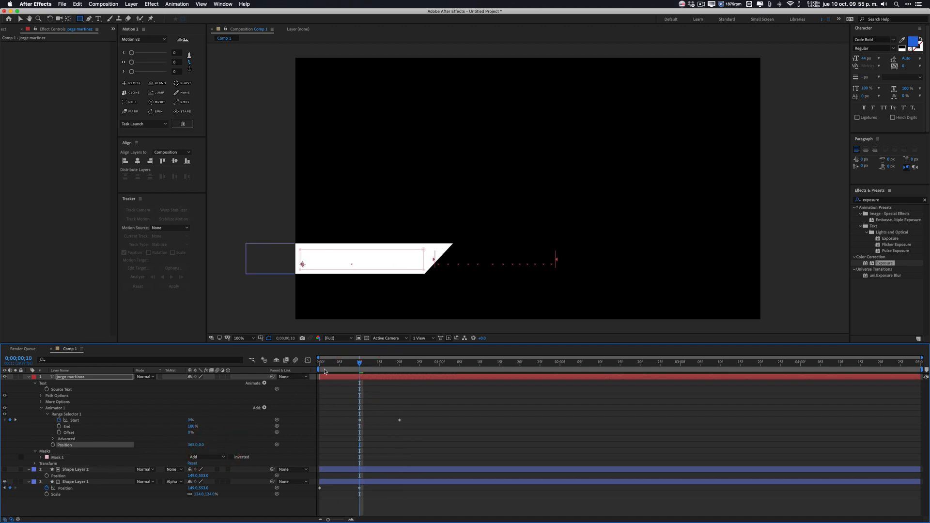
drag(324, 372, 523, 379)
End the work area at 1;21 and preview the name reveal
key(n)
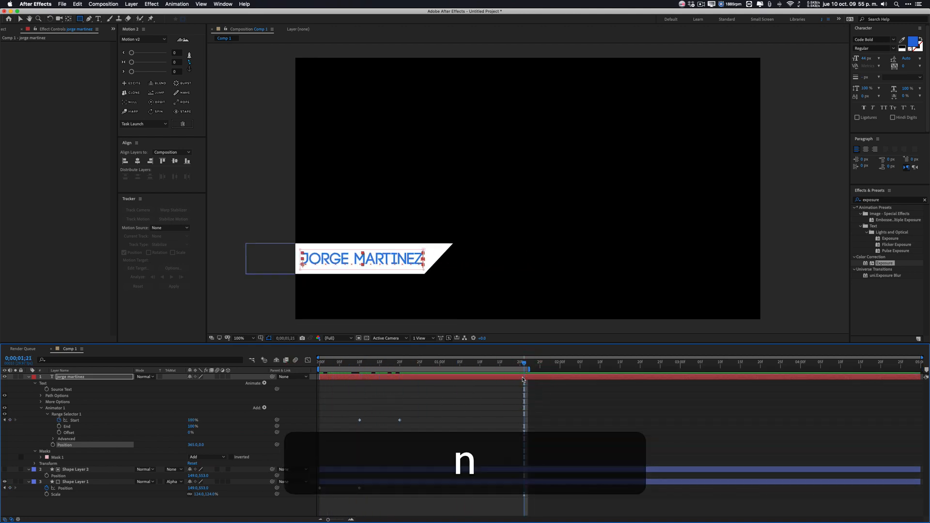
key(0)
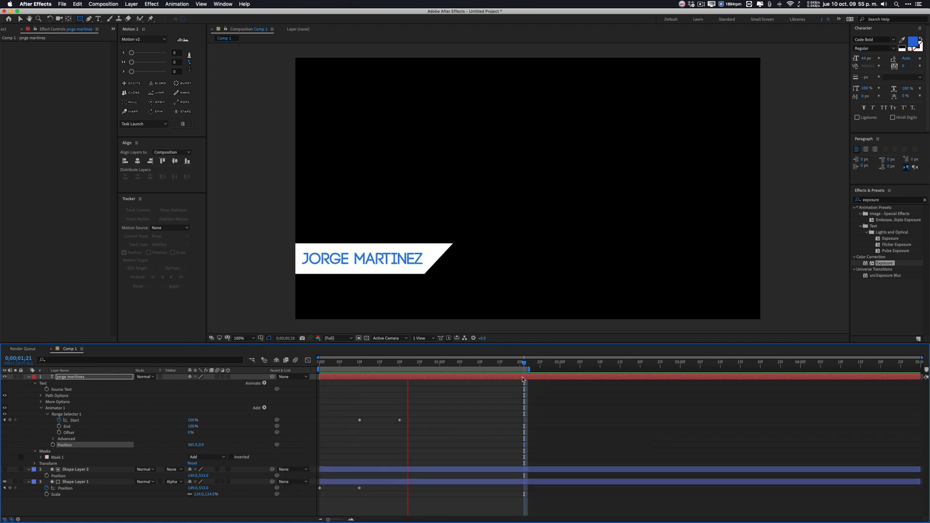
key(0)
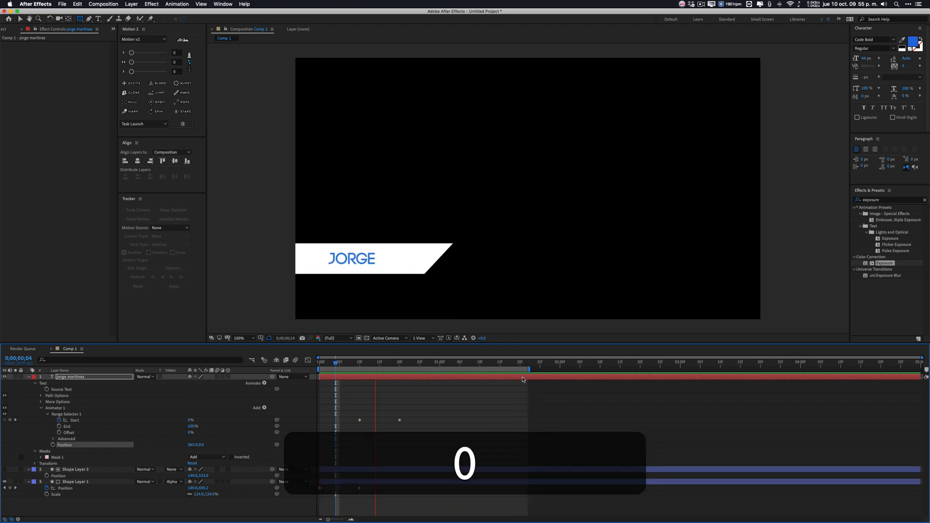
key(space)
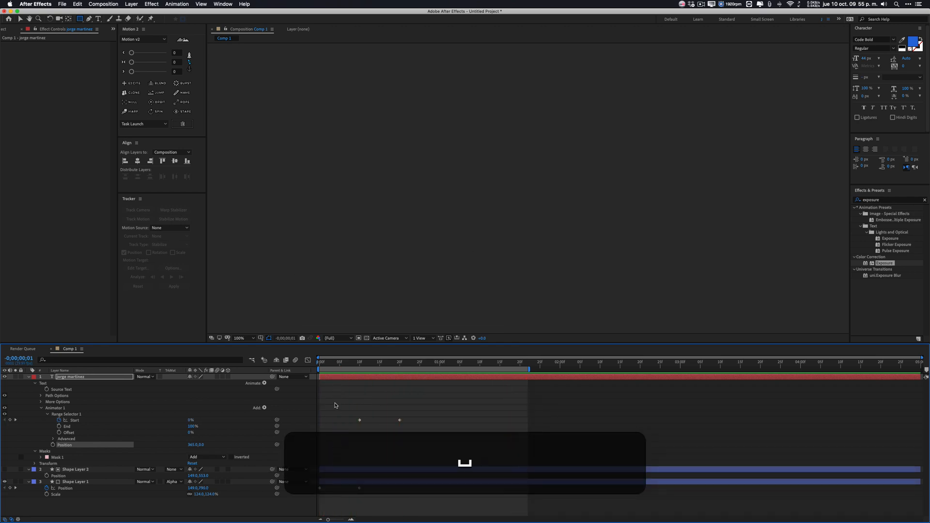
Scrub the banner reveal from the start and select both Start keyframes
click(359, 365)
drag(358, 364, 401, 394)
drag(435, 407, 318, 488)
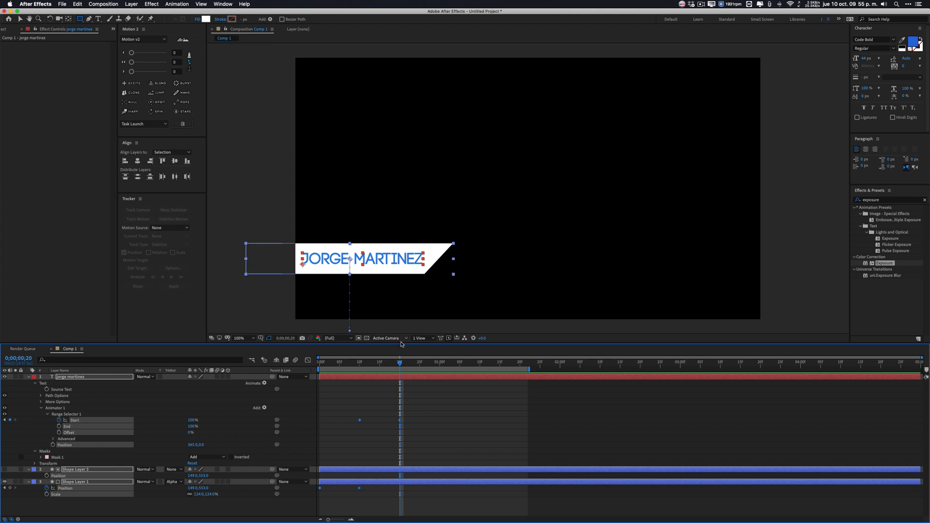
Apply Easy Ease to the two Start keyframes via Keyframe Assistant
right_click(401, 423)
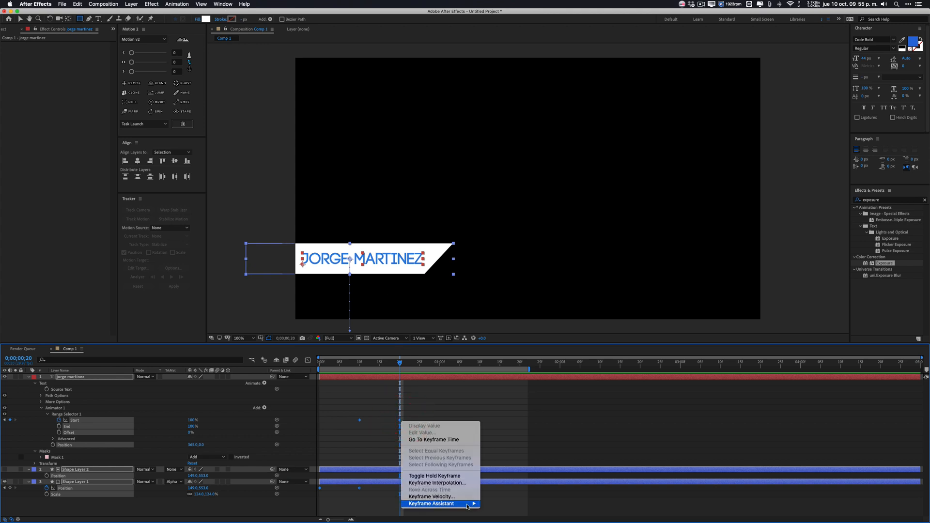
mouse_move(436, 504)
click(499, 475)
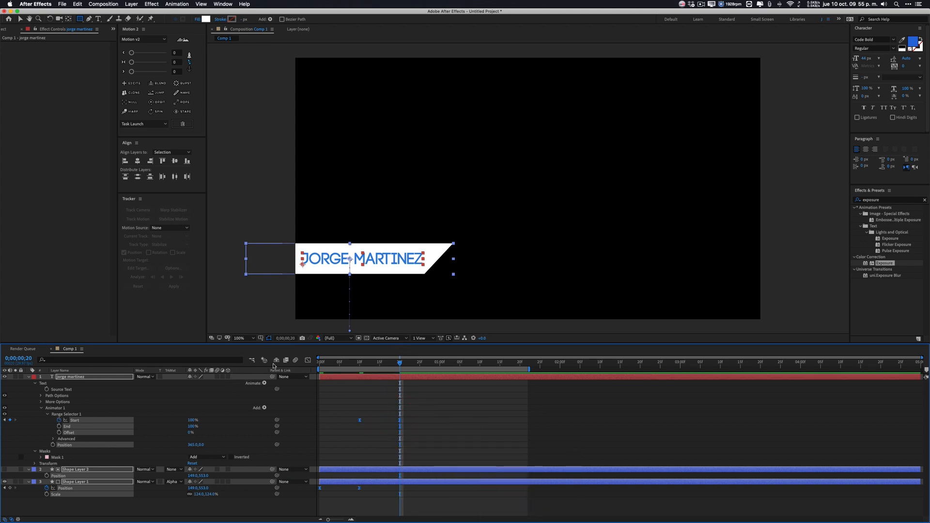
Enable motion blur for the comp and three layers, preview, then show animated properties
click(294, 361)
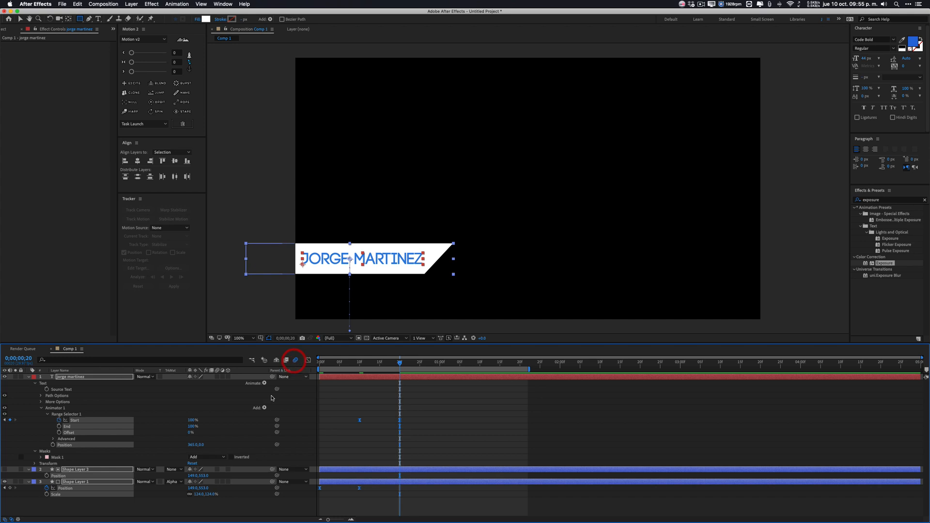
click(218, 377)
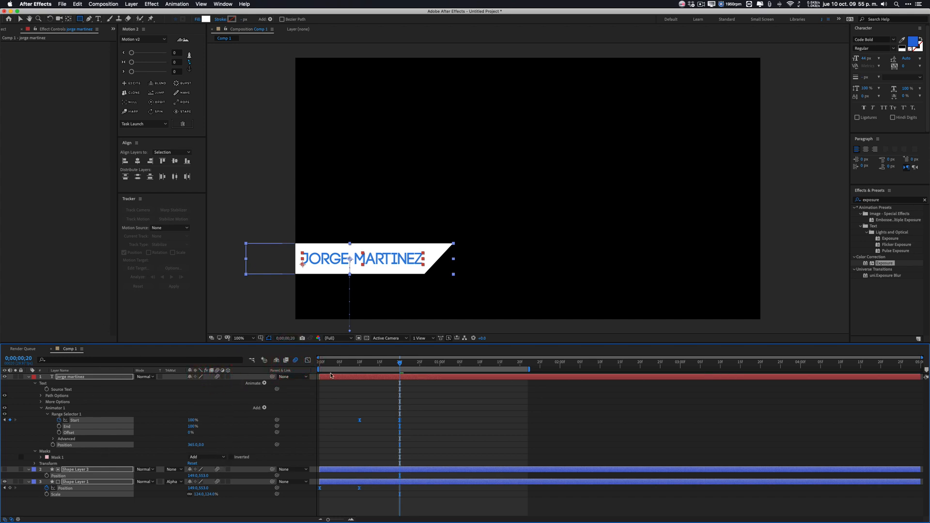
key(KP_0)
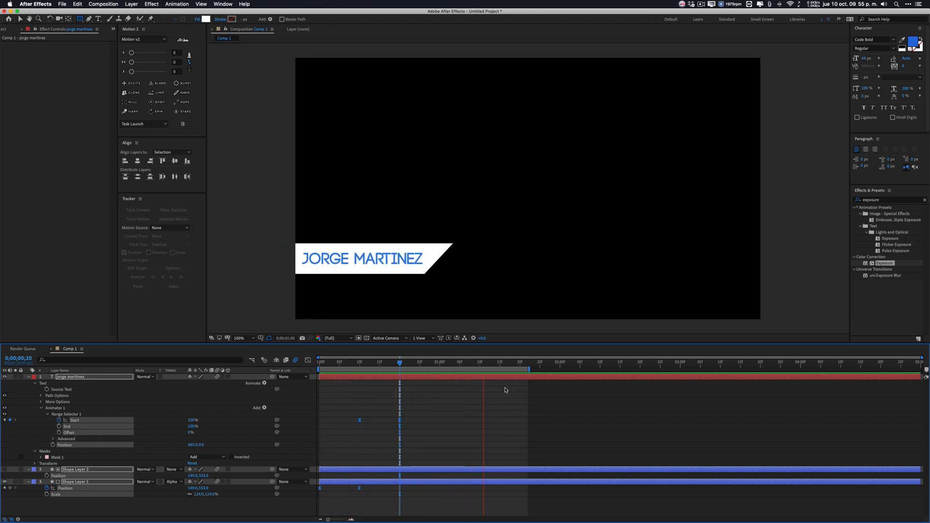
key(space)
key(u)
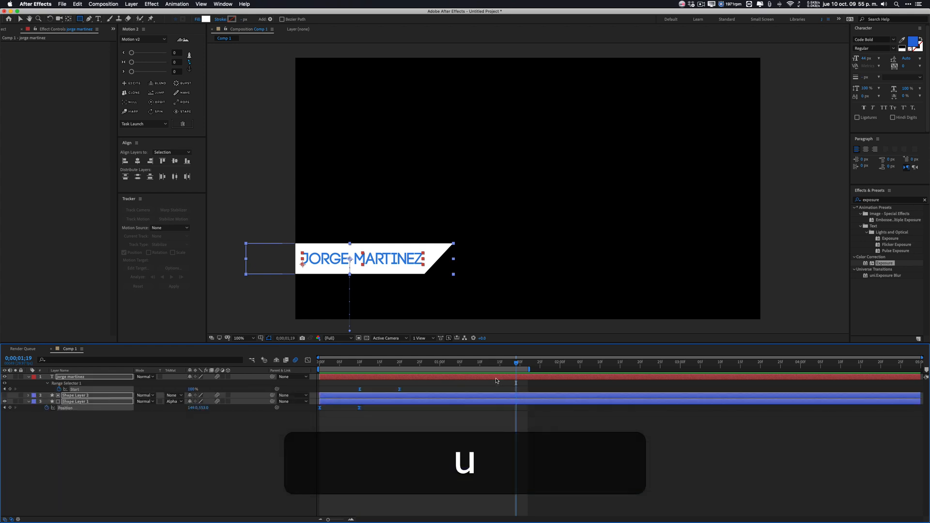
click(420, 438)
click(365, 396)
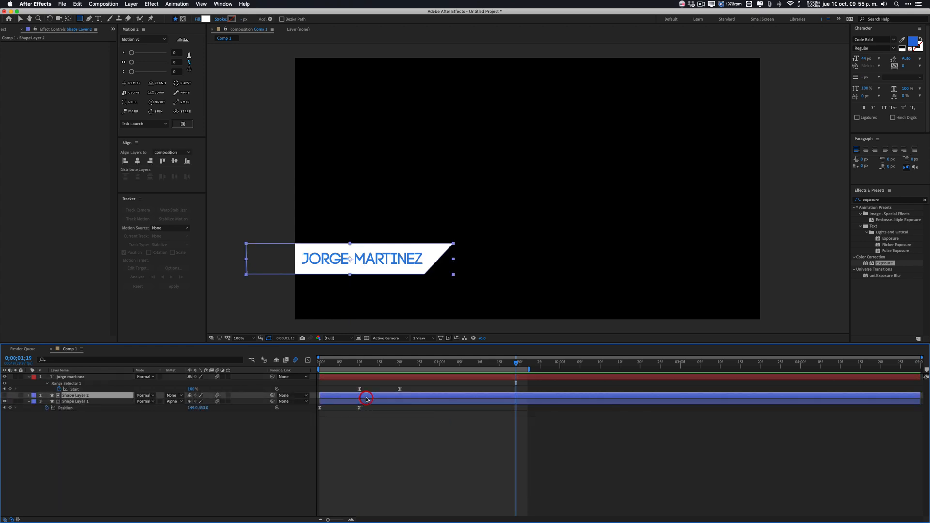
click(379, 377)
click(370, 395)
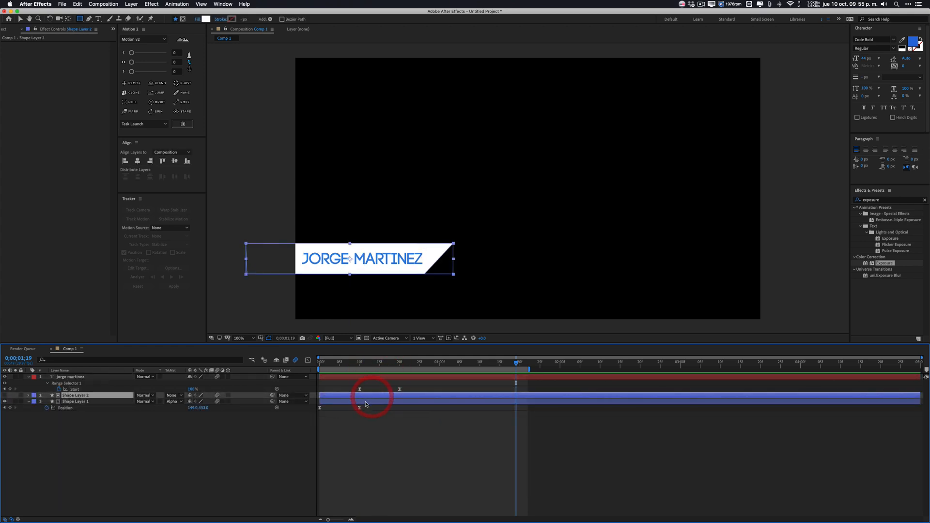
drag(372, 365, 360, 383)
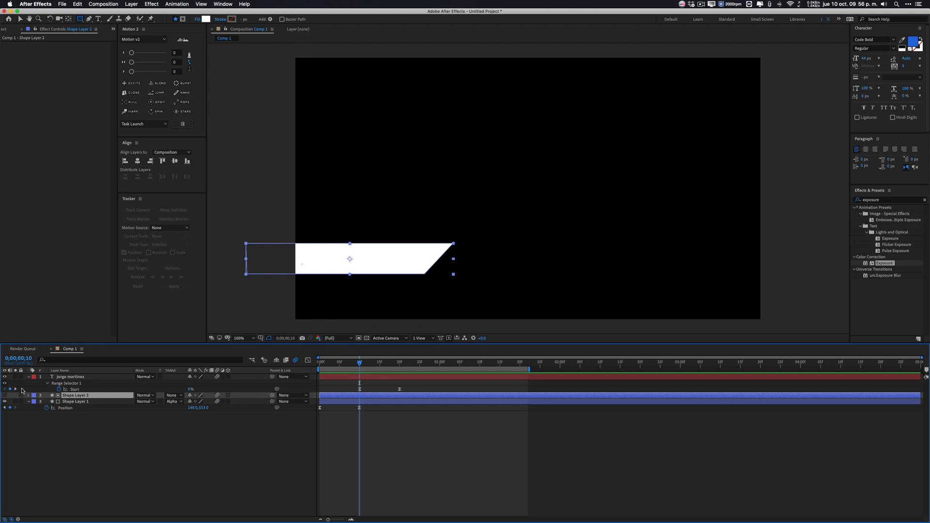
key(BackSpace)
click(88, 395)
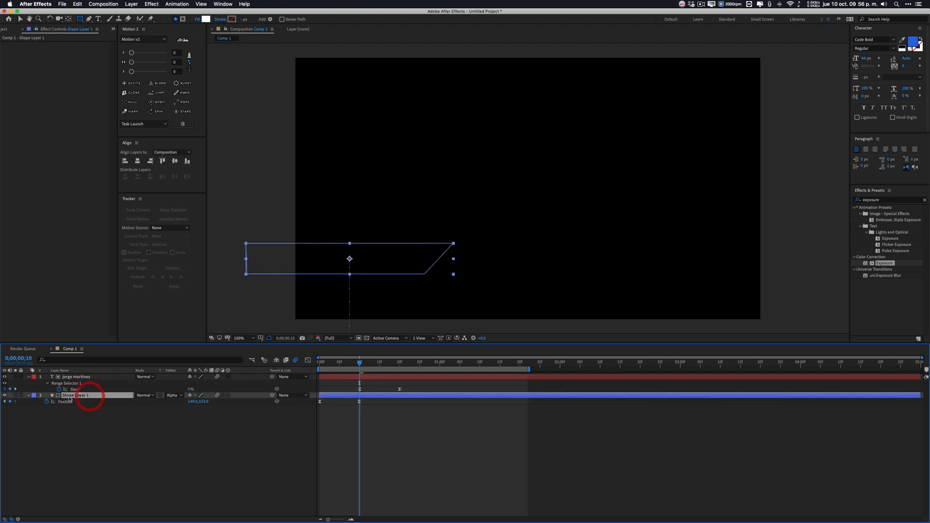
click(171, 396)
click(183, 401)
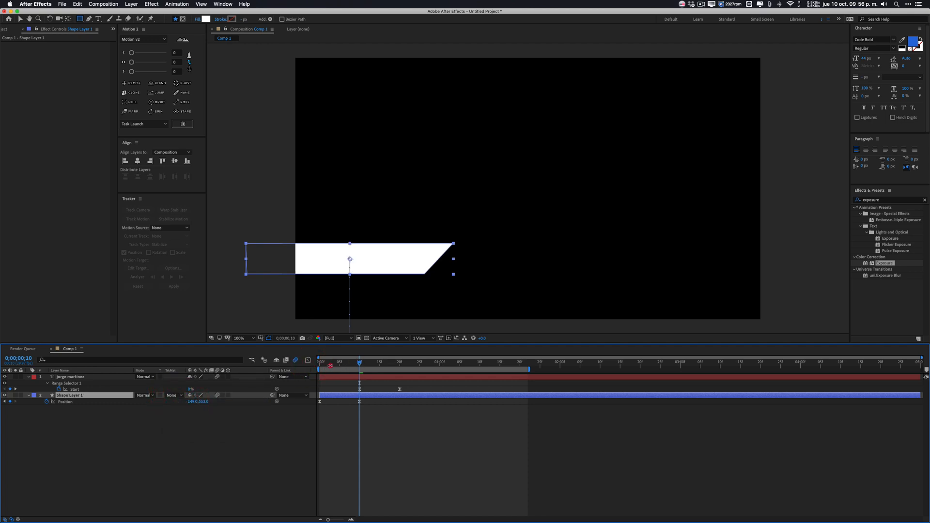
drag(333, 365, 400, 374)
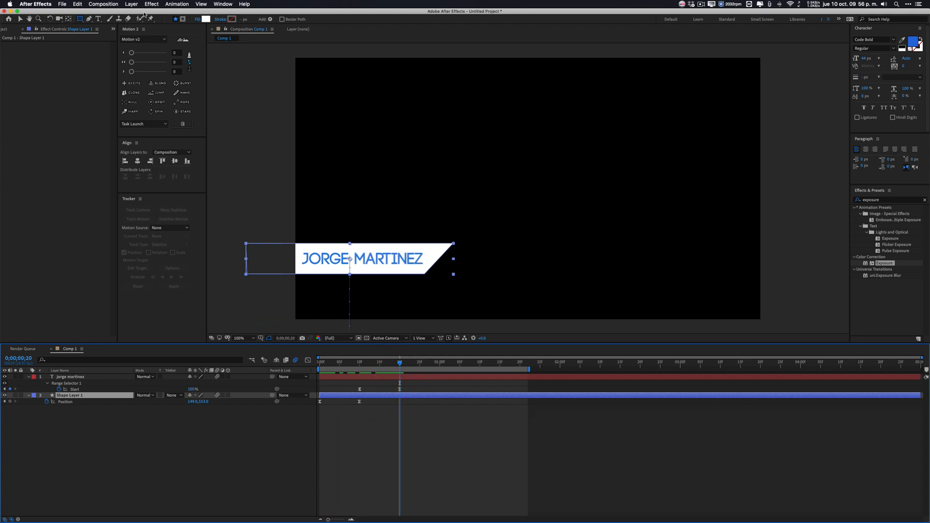
click(183, 18)
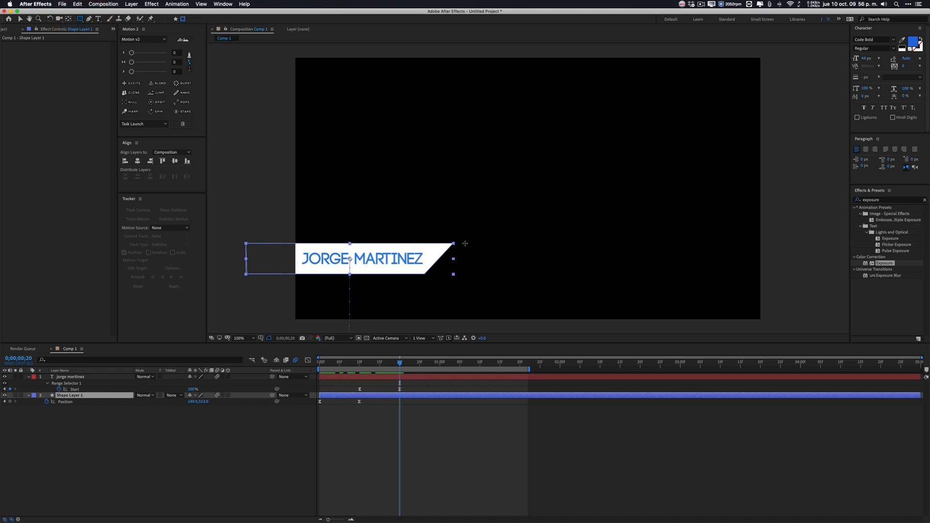
drag(465, 236, 286, 283)
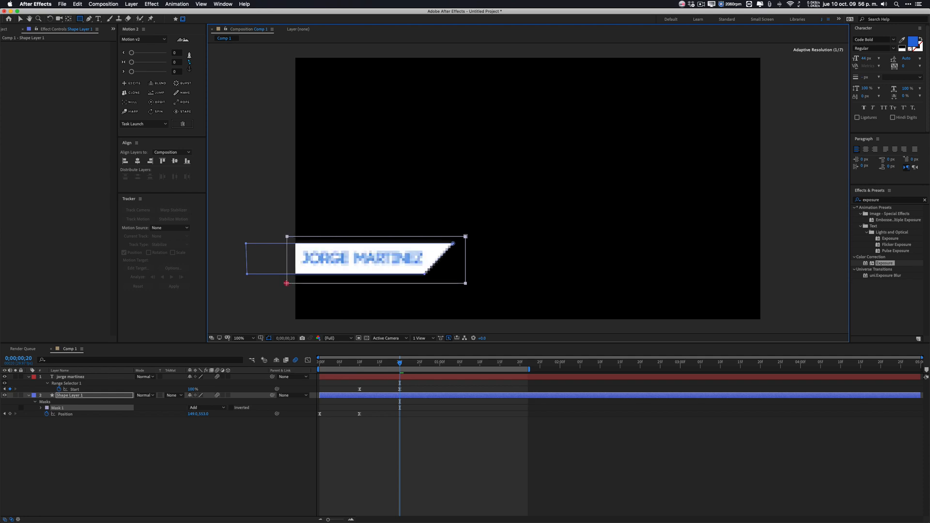
click(348, 371)
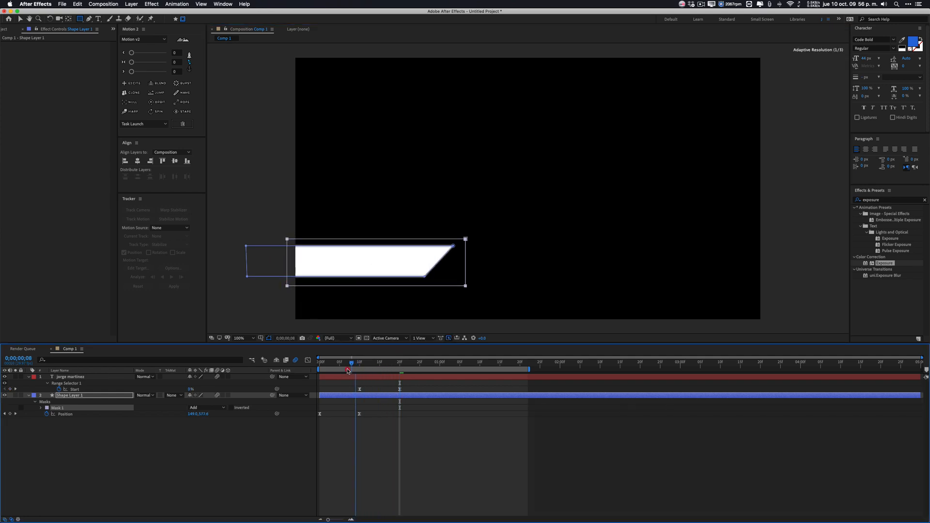
drag(347, 370, 326, 376)
key(super+z)
key(super+z)
key(super+z)
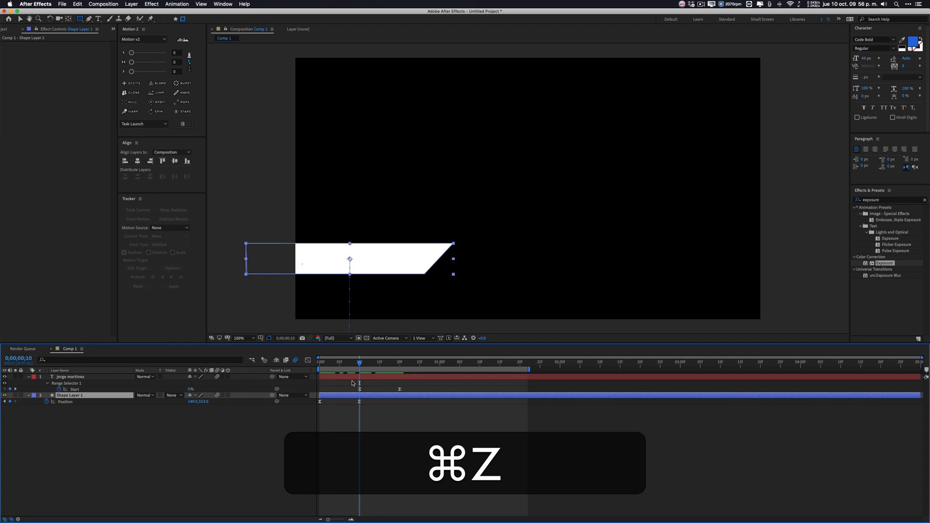
key(super+z)
key(super+z)
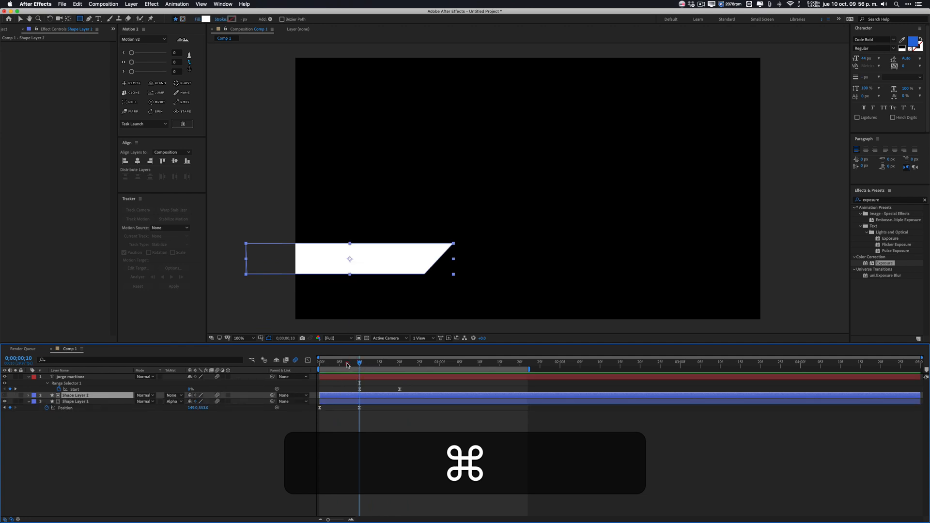
drag(318, 363, 376, 369)
click(390, 394)
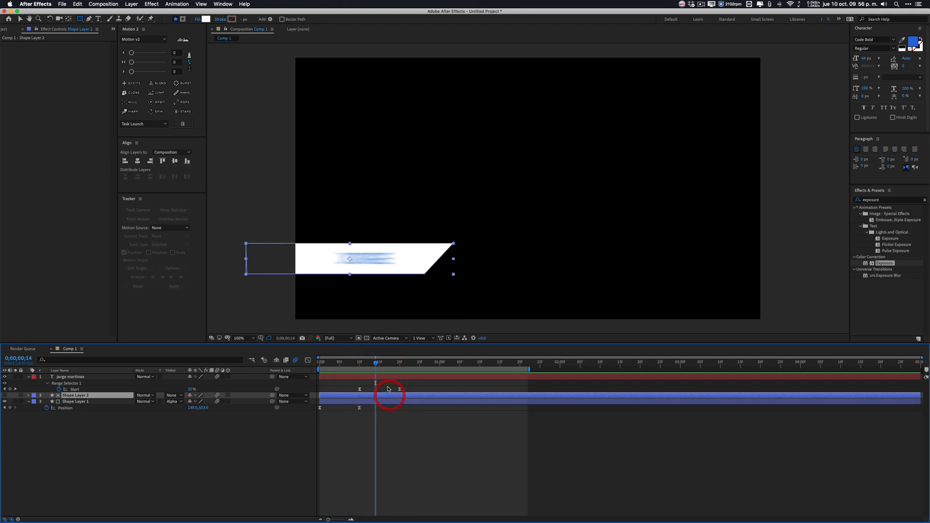
click(387, 377)
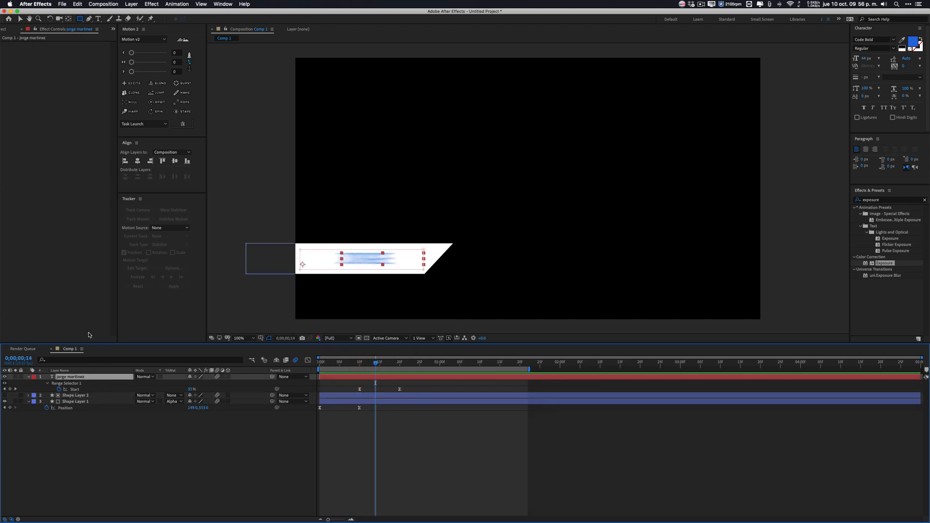
click(423, 363)
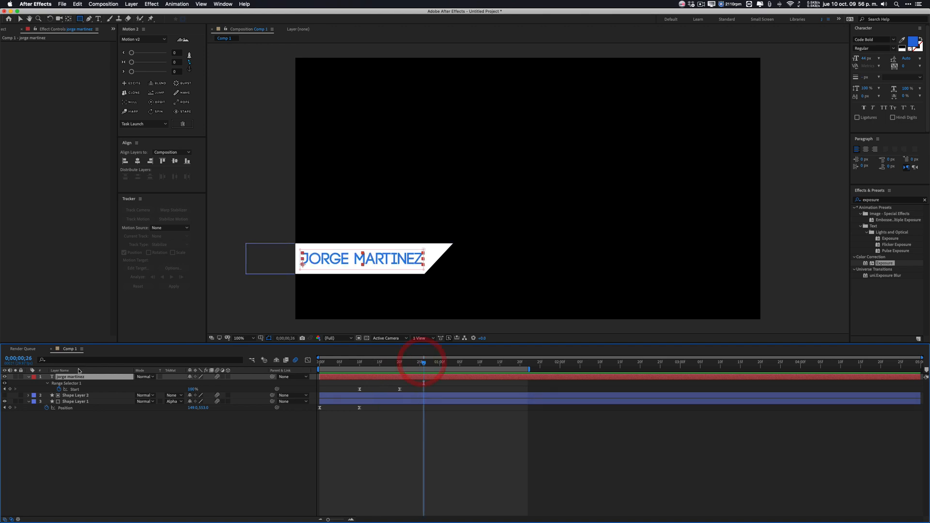
click(29, 377)
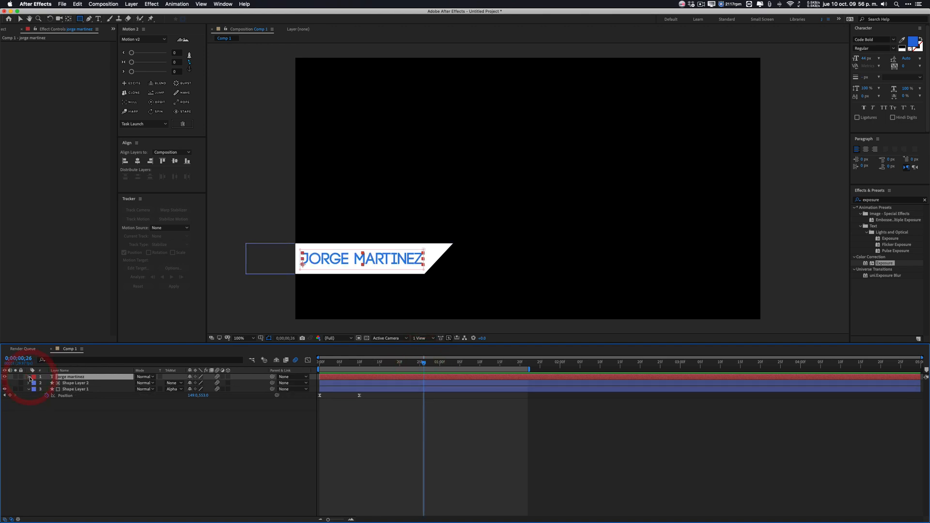
click(30, 377)
click(64, 409)
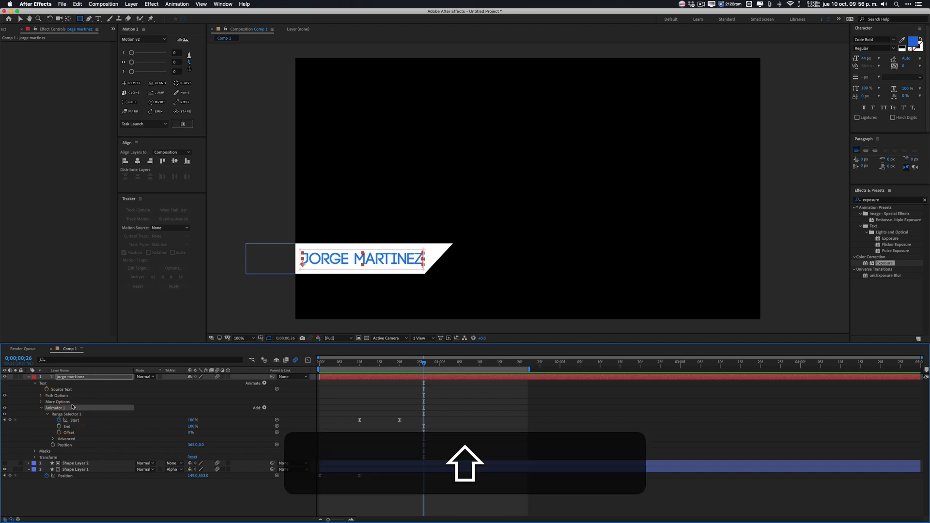
key(shift+p)
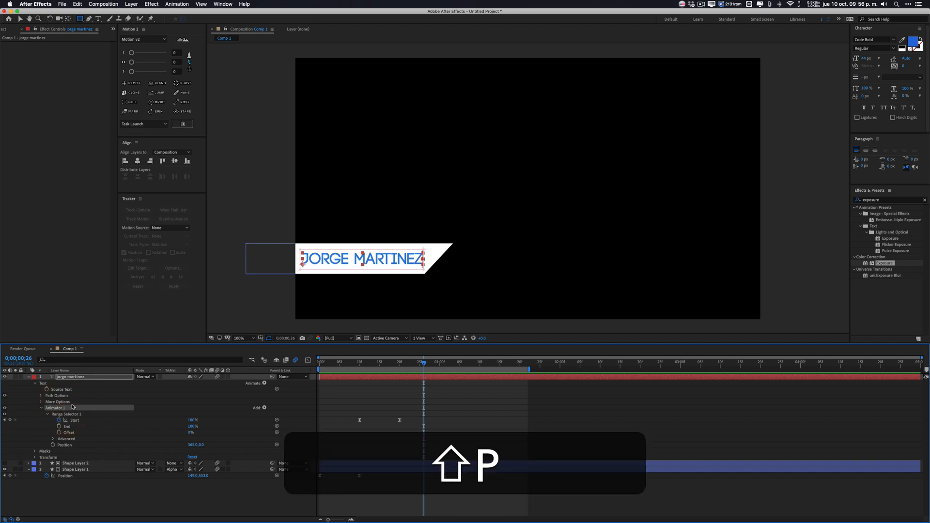
click(35, 458)
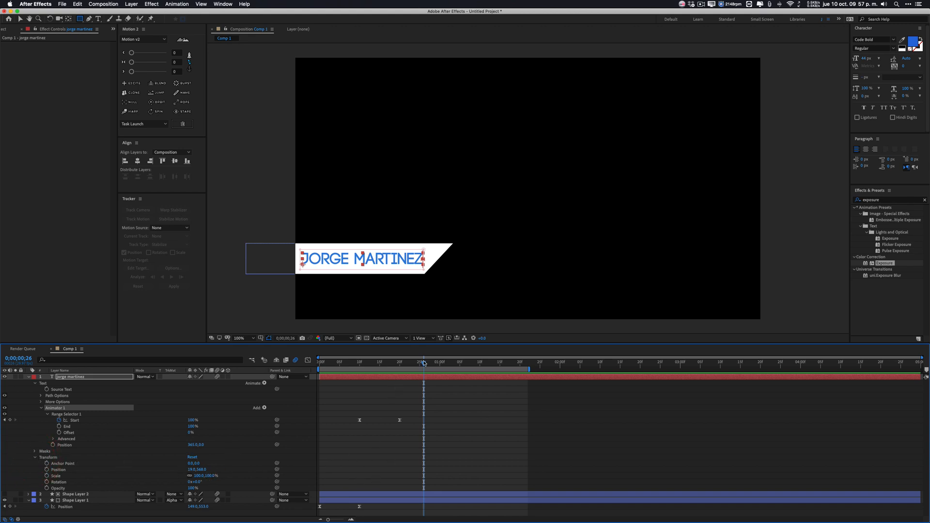
drag(423, 363, 448, 370)
key(u)
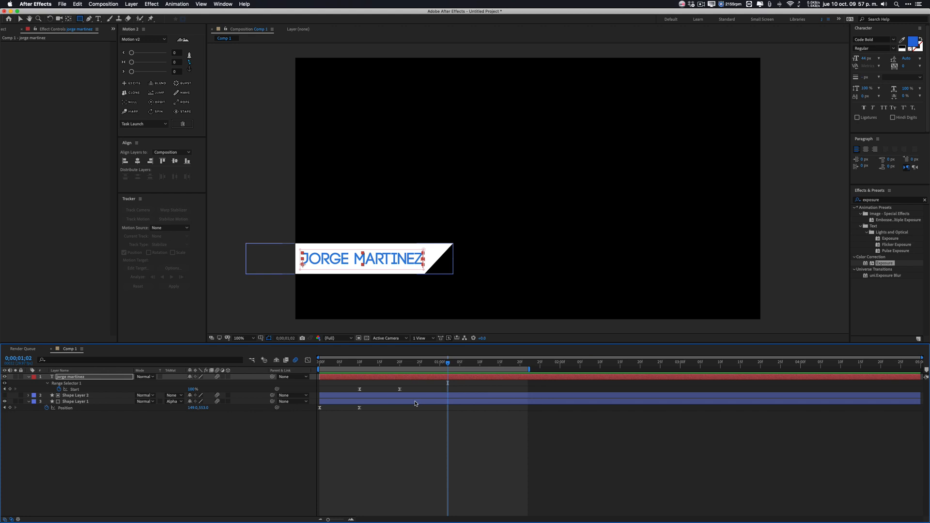
drag(427, 361, 440, 377)
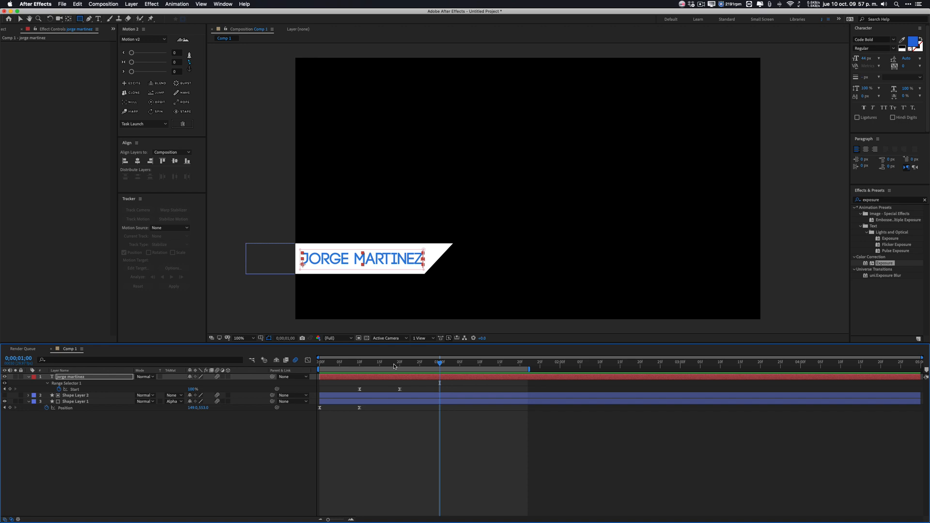
drag(394, 367, 470, 376)
click(88, 401)
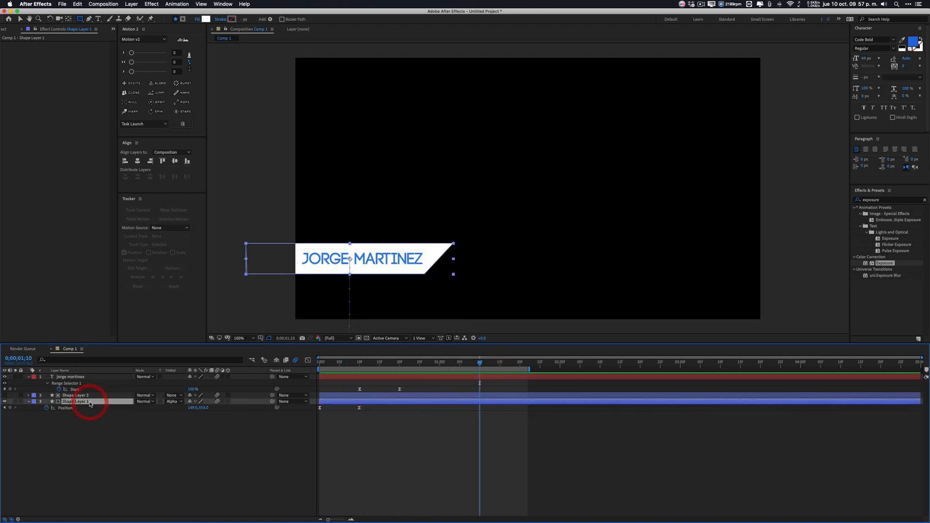
key(BackSpace)
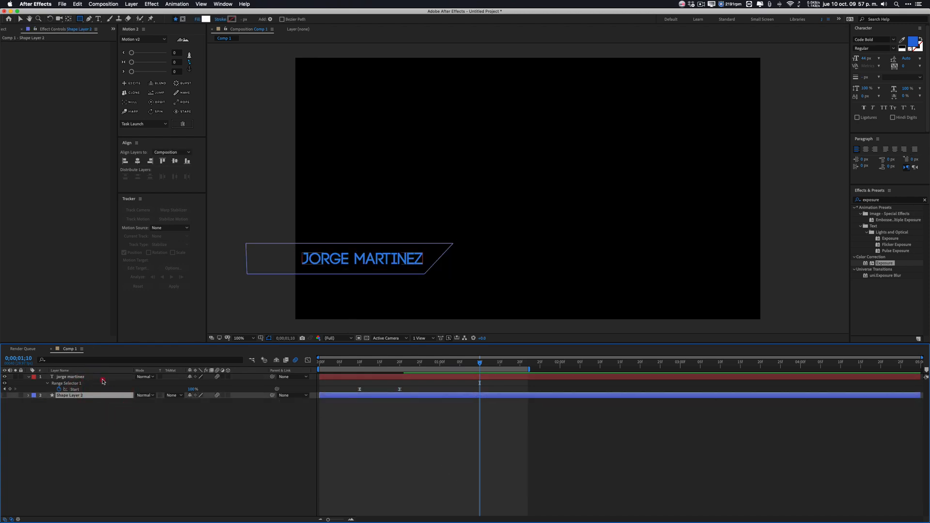
click(102, 381)
key(BackSpace)
click(103, 380)
key(BackSpace)
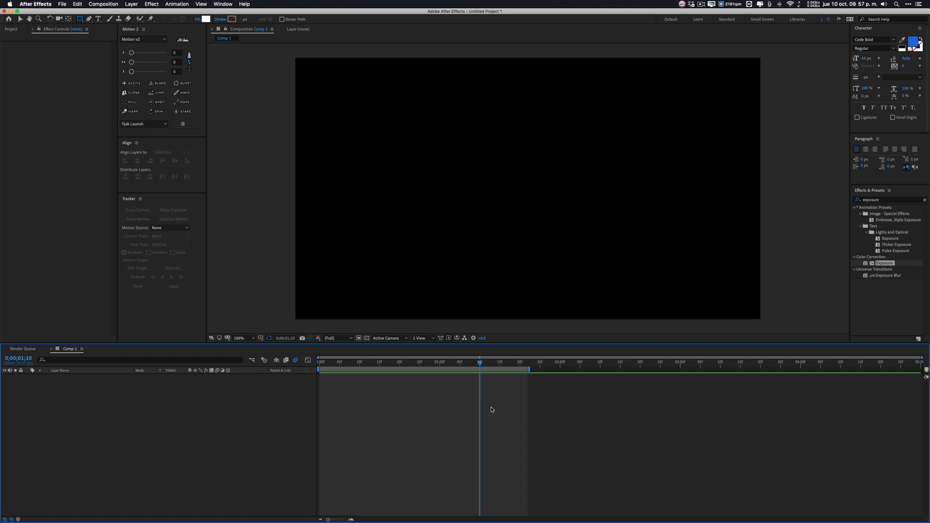
click(98, 19)
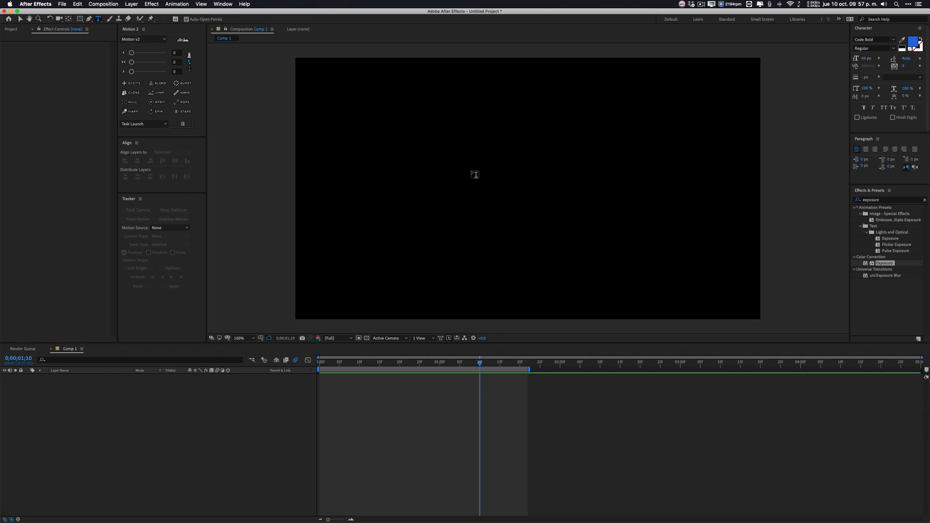
click(474, 175)
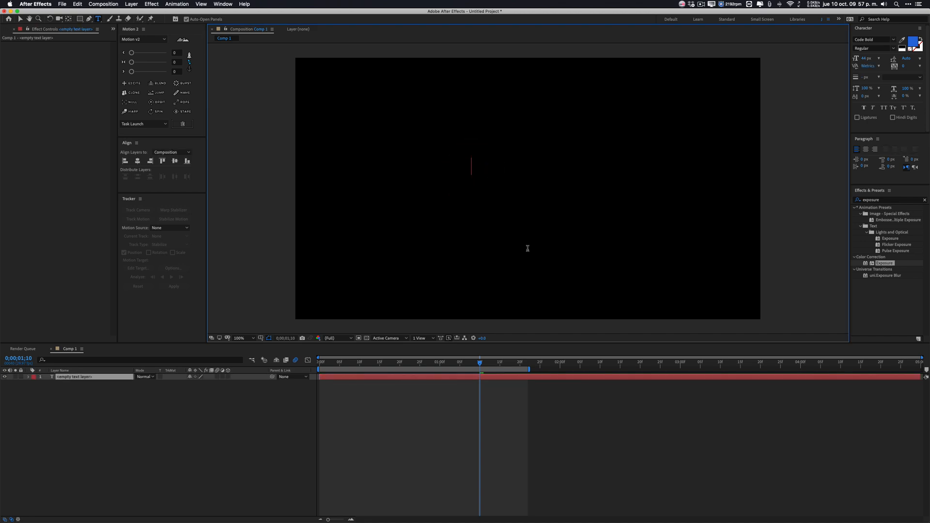
Type 'motion graphics', set it to 200 px and centre it in the composition
text(motion g)
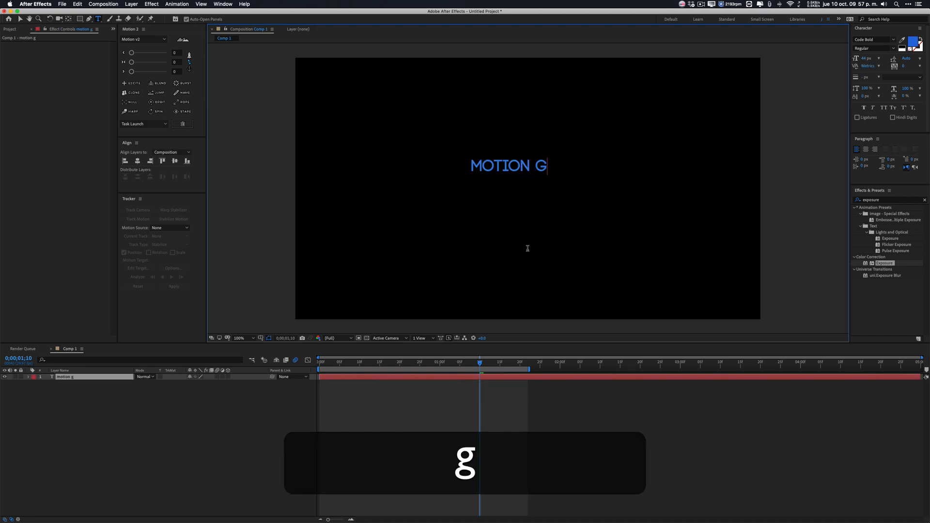
text(raphic)
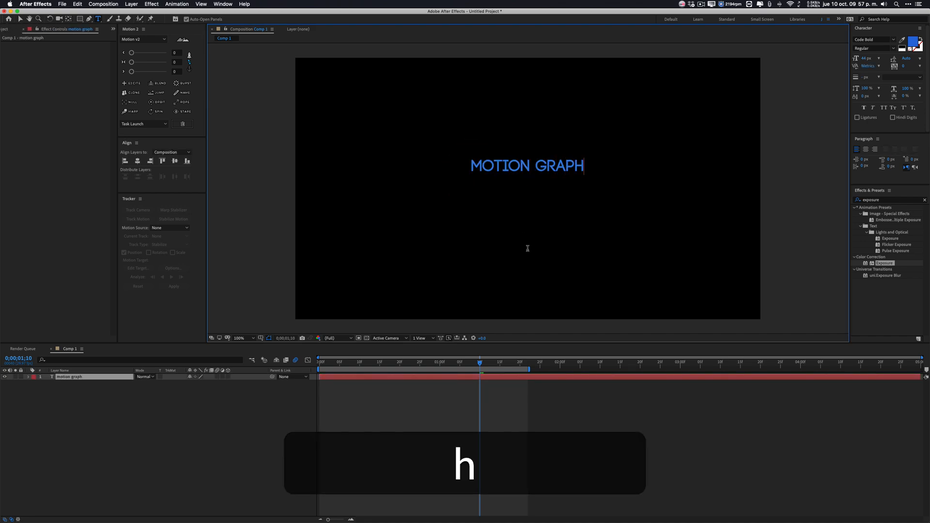
text(s)
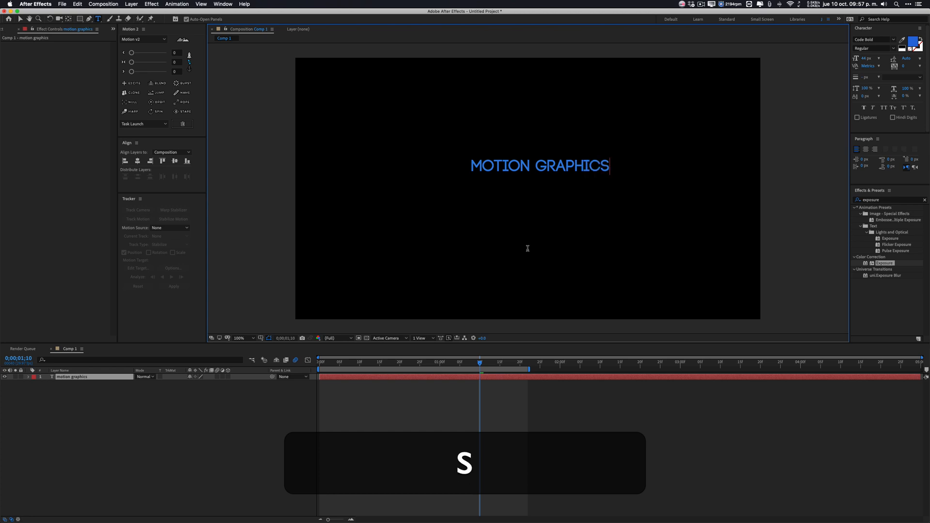
click(495, 377)
click(866, 58)
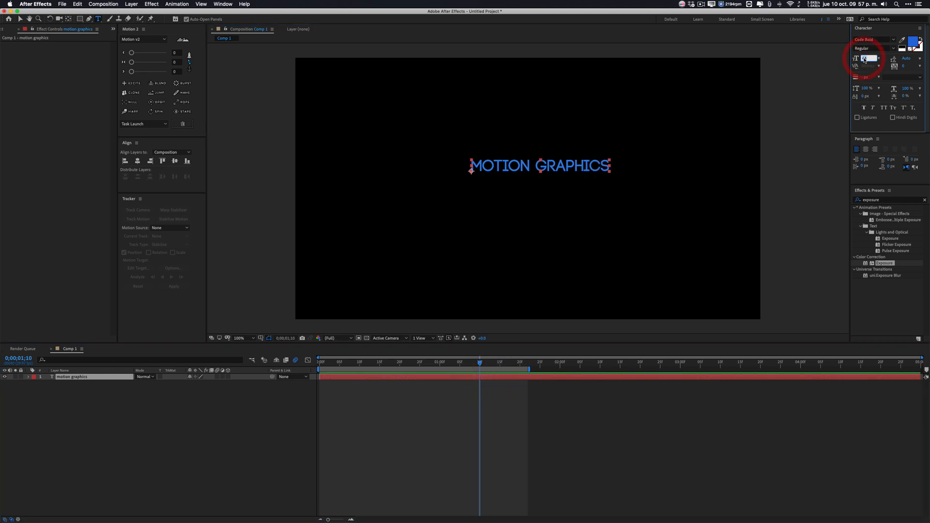
text(200)
key(Return)
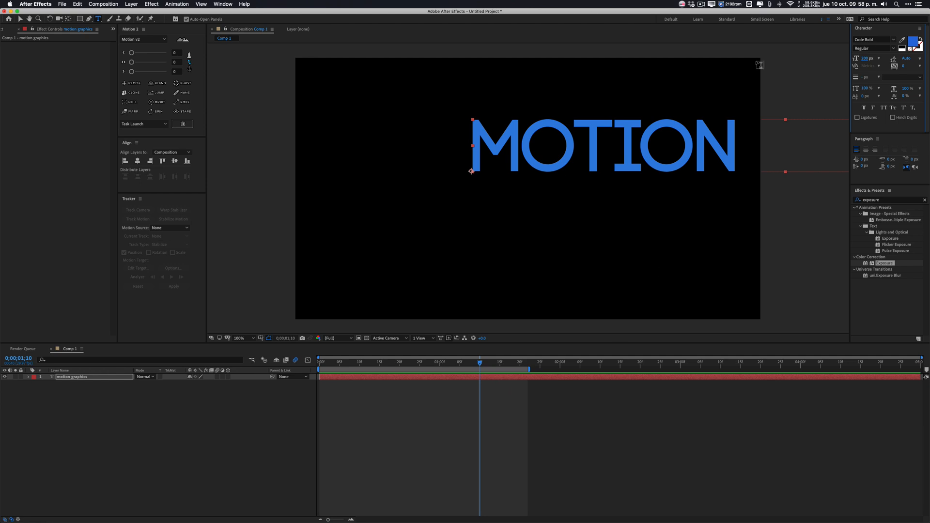
click(138, 161)
click(174, 161)
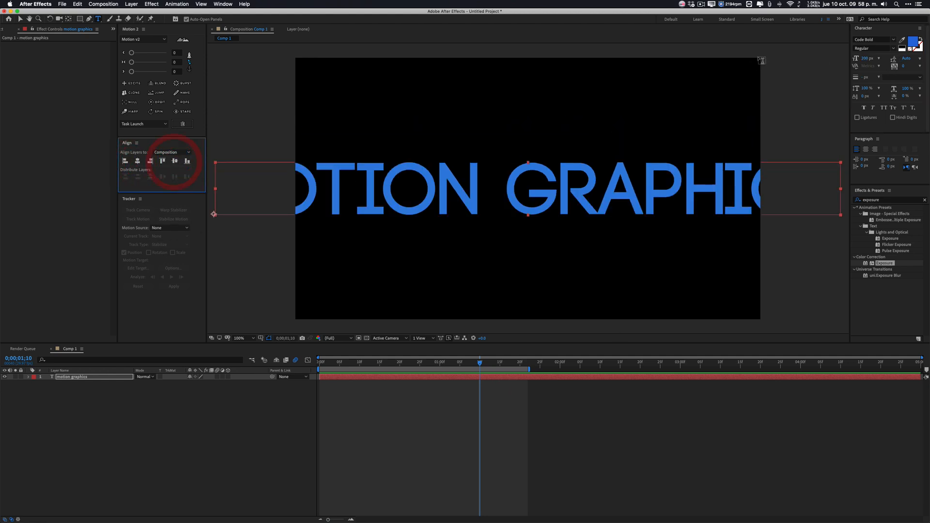
Shrink the text to 120 px and re-centre it horizontally and vertically
click(865, 58)
text(120)
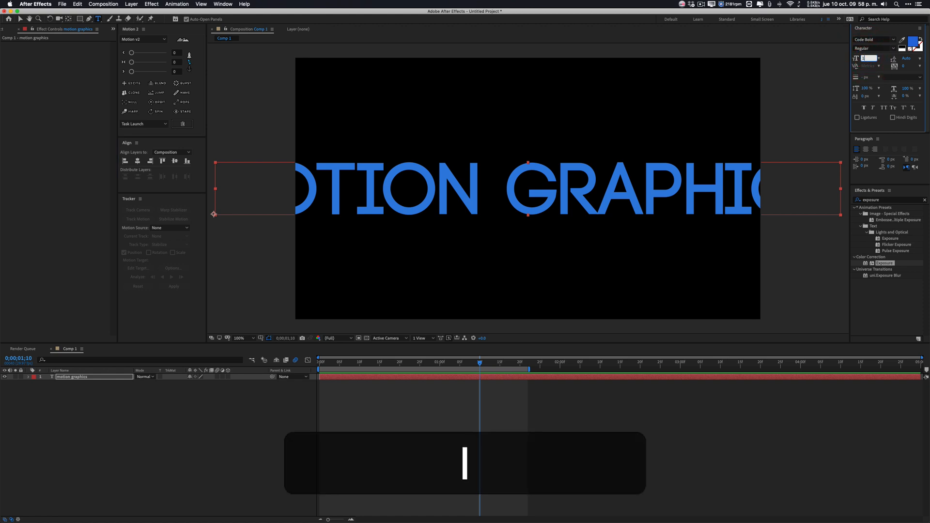
key(Return)
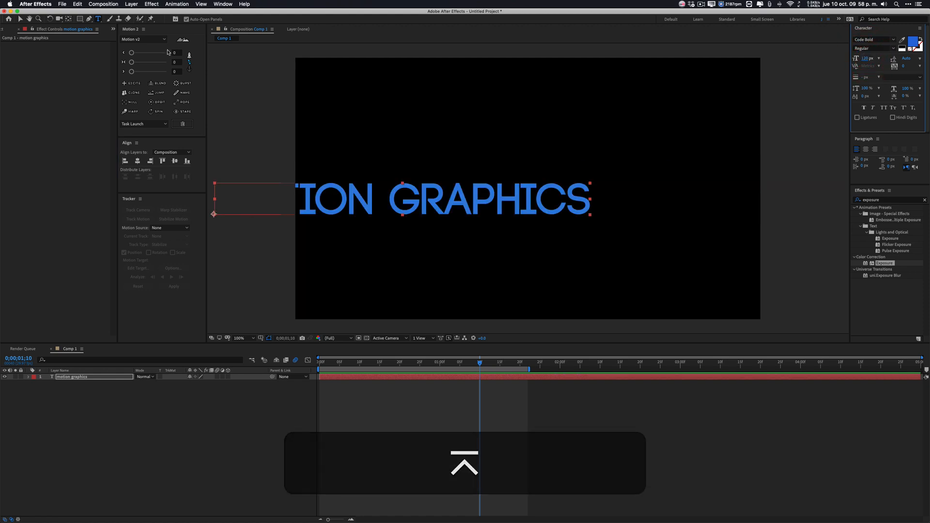
click(138, 161)
click(174, 161)
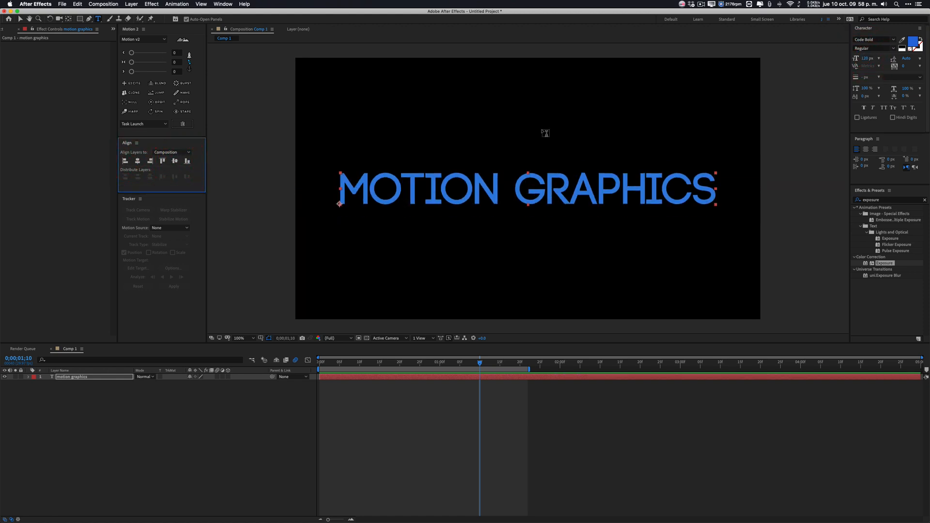
click(402, 445)
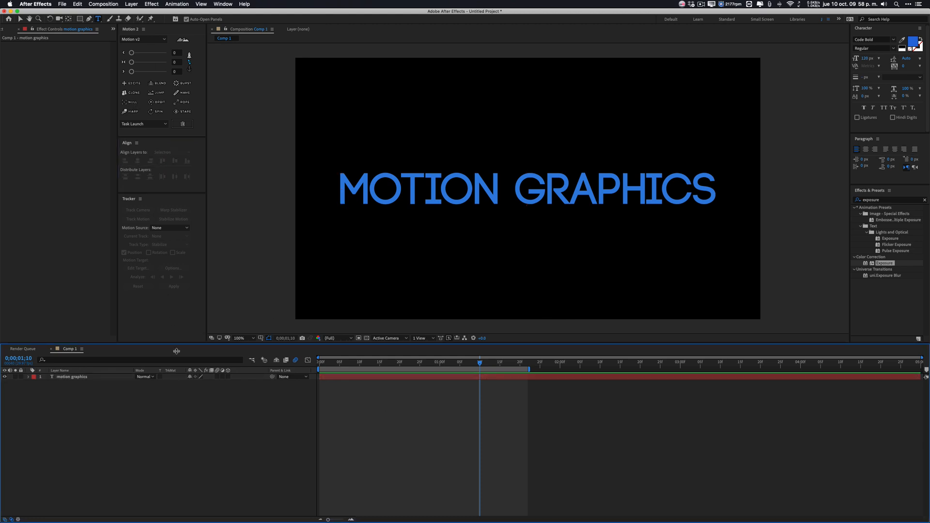
Create a new gray solid and move it below the motion graphics text layer
key(super+y)
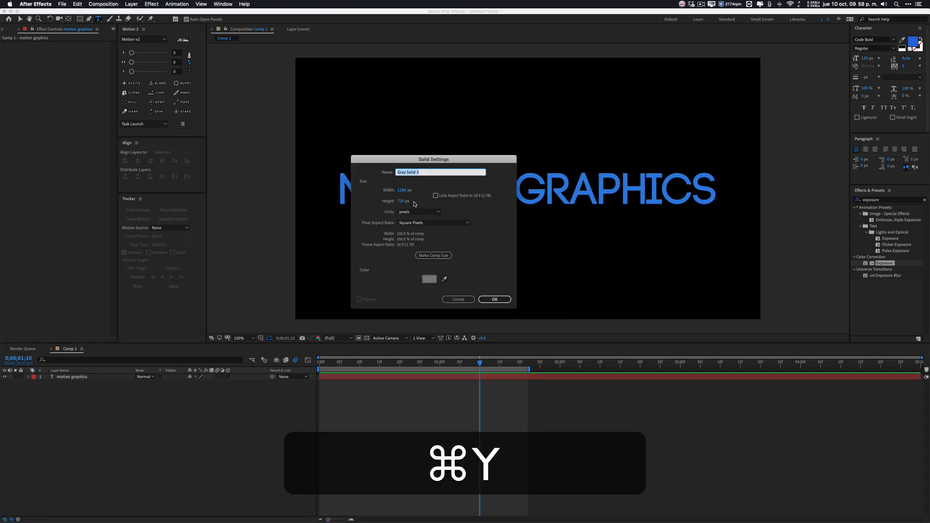
click(494, 299)
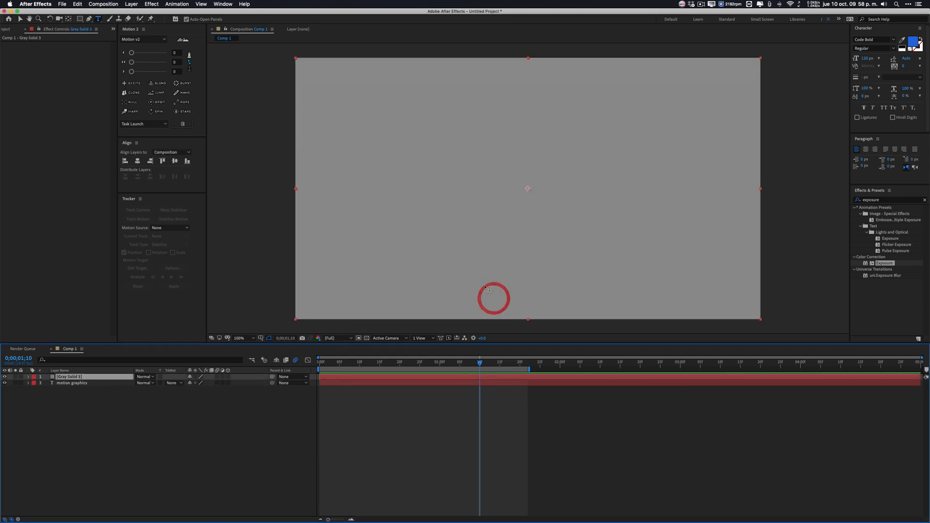
click(81, 383)
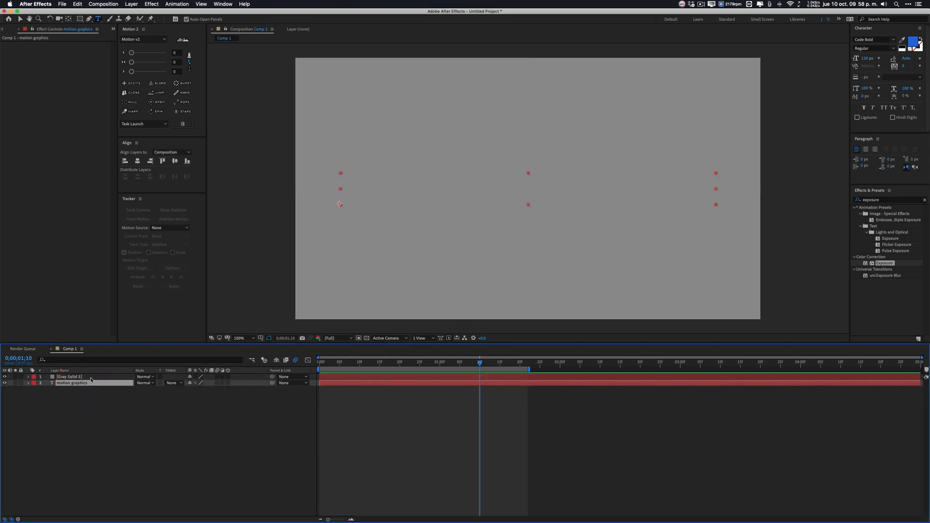
drag(84, 377, 100, 403)
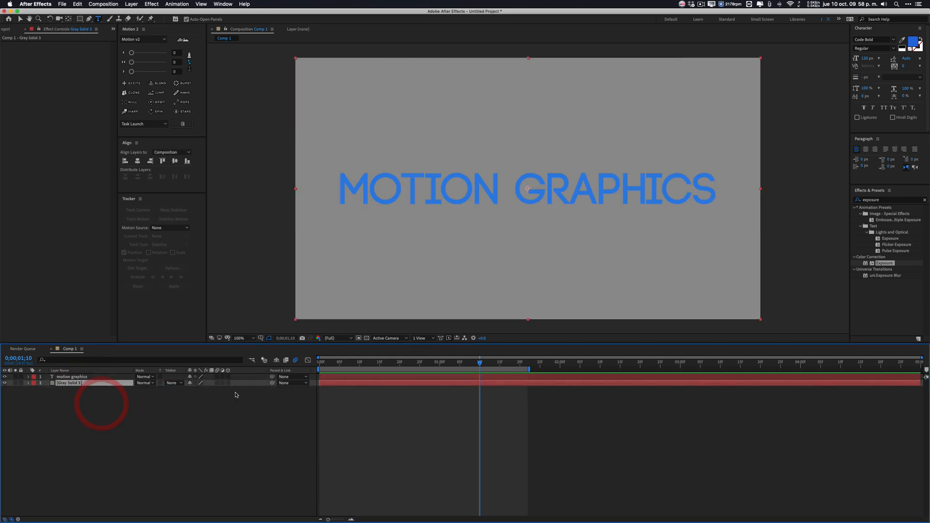
Set Gray Solid 3's track matte to Alpha Matte "motion graphics"
click(74, 377)
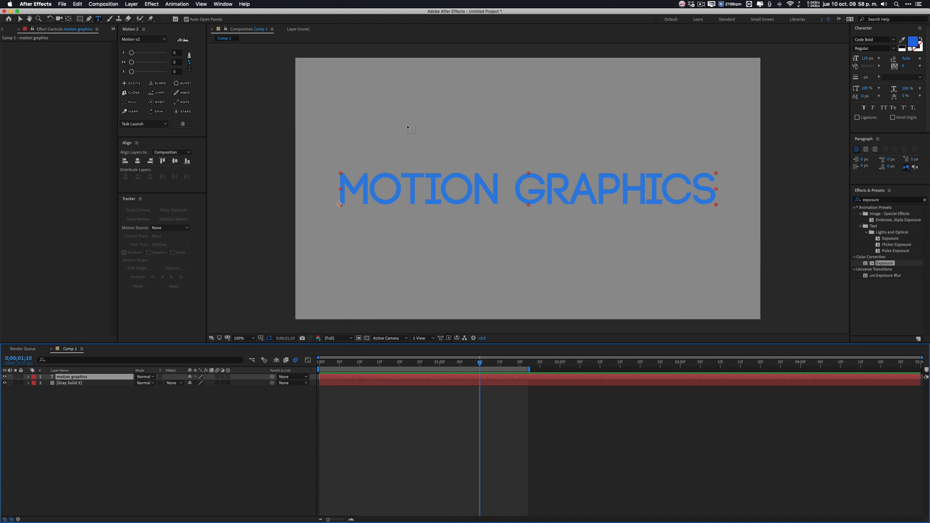
click(92, 383)
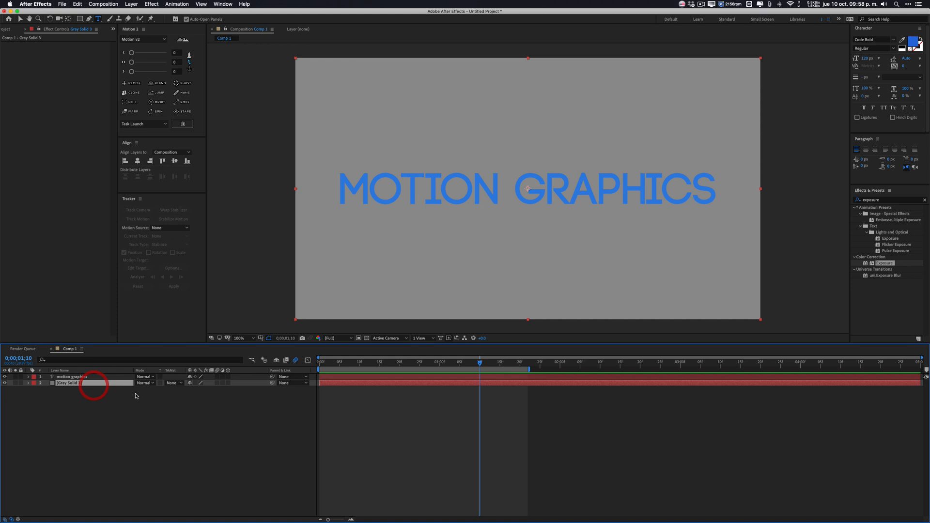
click(173, 383)
click(183, 402)
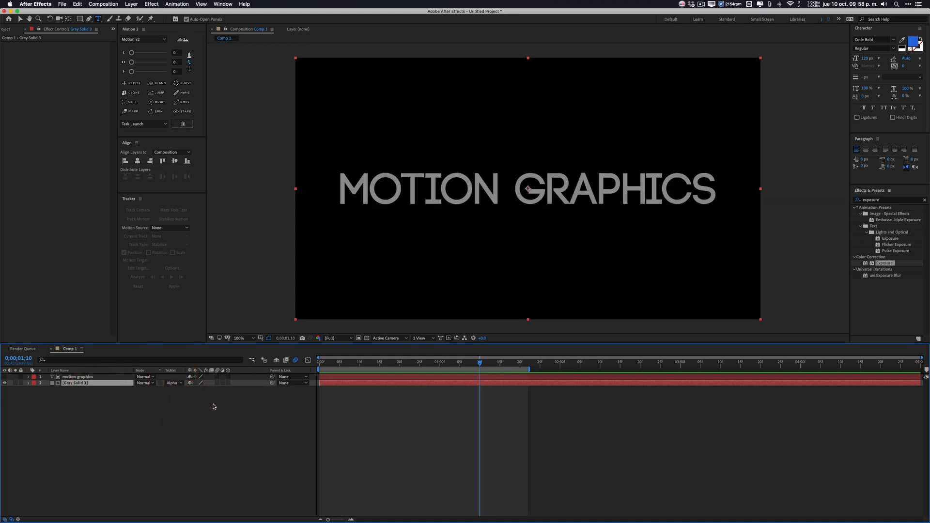
click(73, 378)
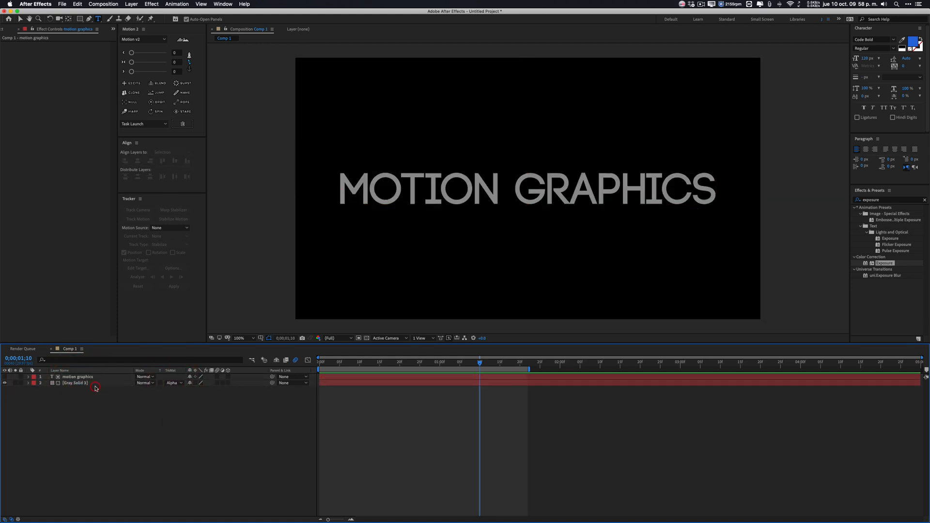
click(96, 385)
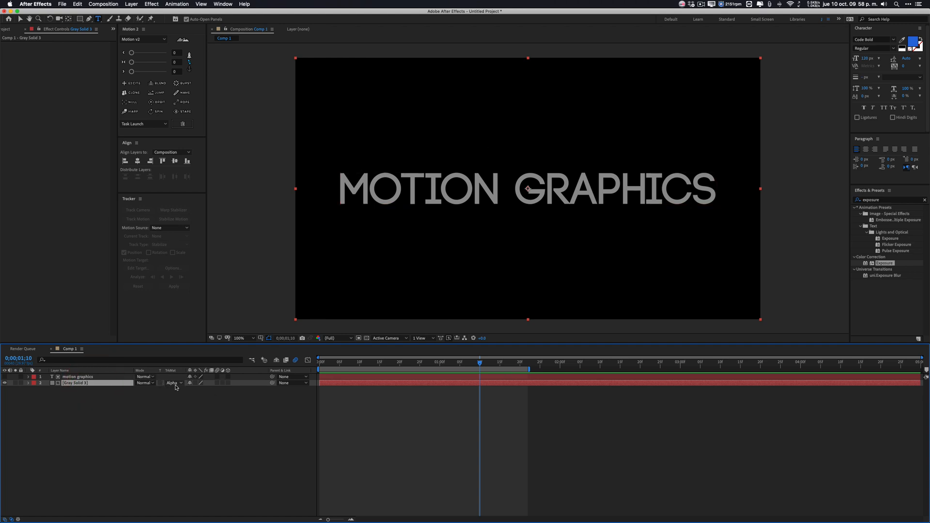
At frame 8, nudge Gray Solid 3's Y position slightly downward
click(90, 377)
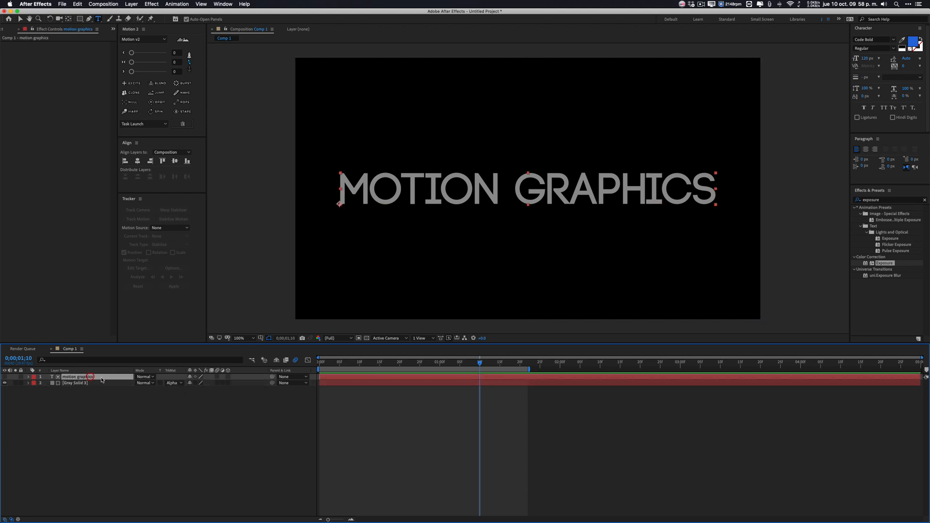
mouse_move(347, 366)
mouse_down()
mouse_move(319, 366)
mouse_move(352, 370)
mouse_up()
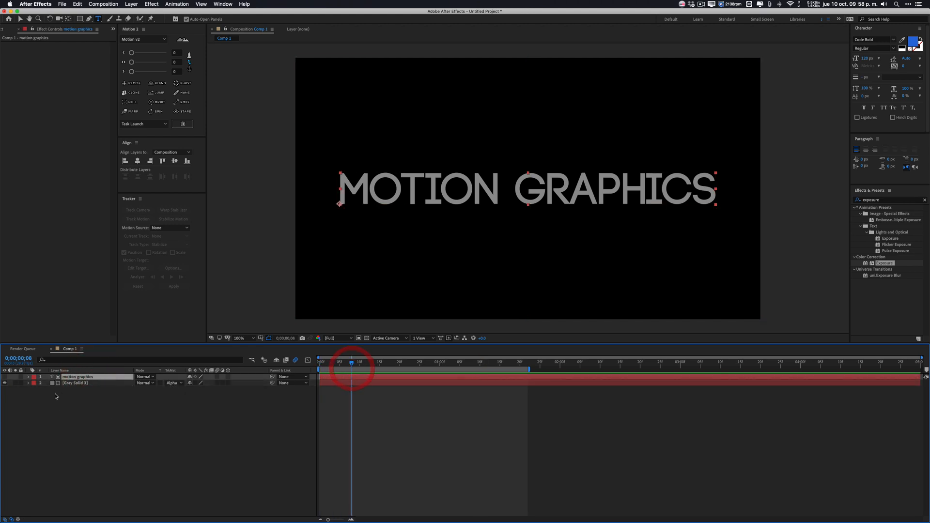
click(75, 382)
key(p)
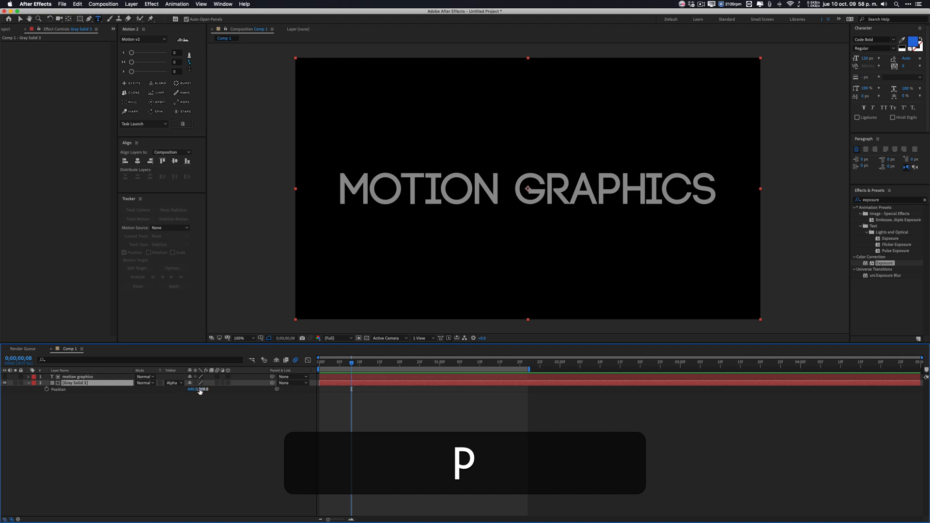
drag(203, 389, 195, 413)
click(307, 395)
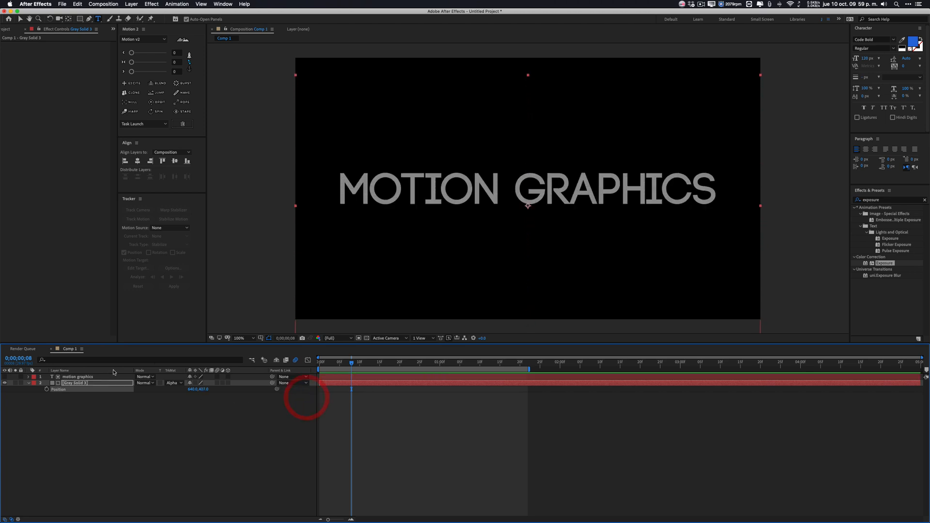
Shift the motion graphics text's X position slightly to the right
click(74, 377)
key(p)
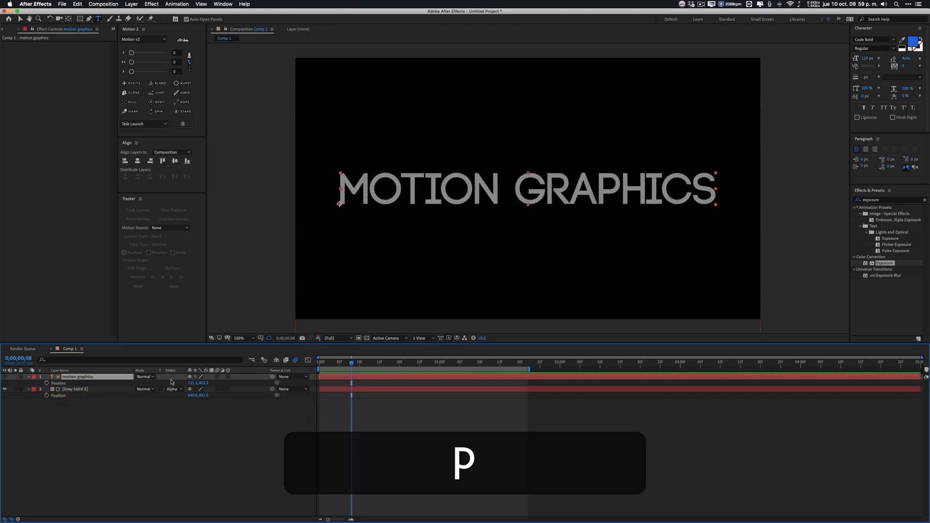
mouse_move(191, 383)
mouse_down()
mouse_move(3, 393)
mouse_move(250, 387)
mouse_move(166, 404)
mouse_move(233, 396)
mouse_move(194, 397)
mouse_up()
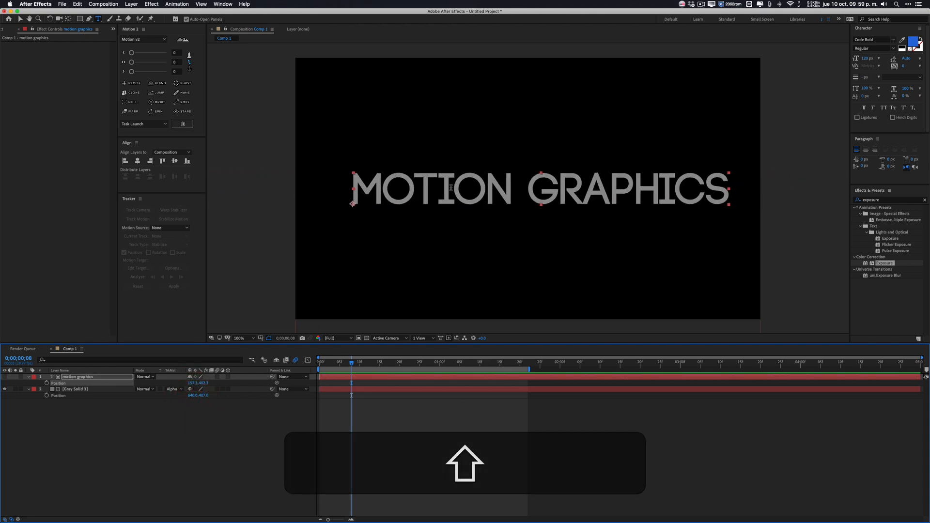
click(360, 388)
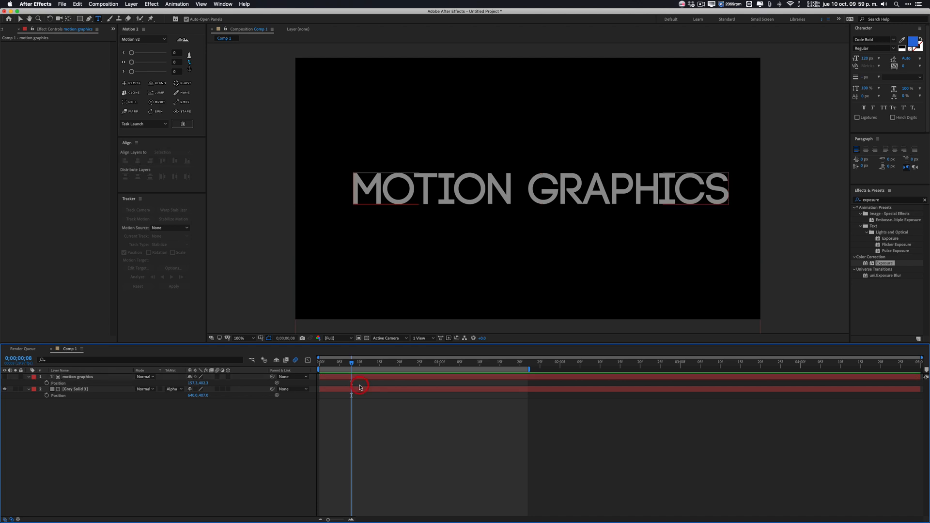
click(372, 377)
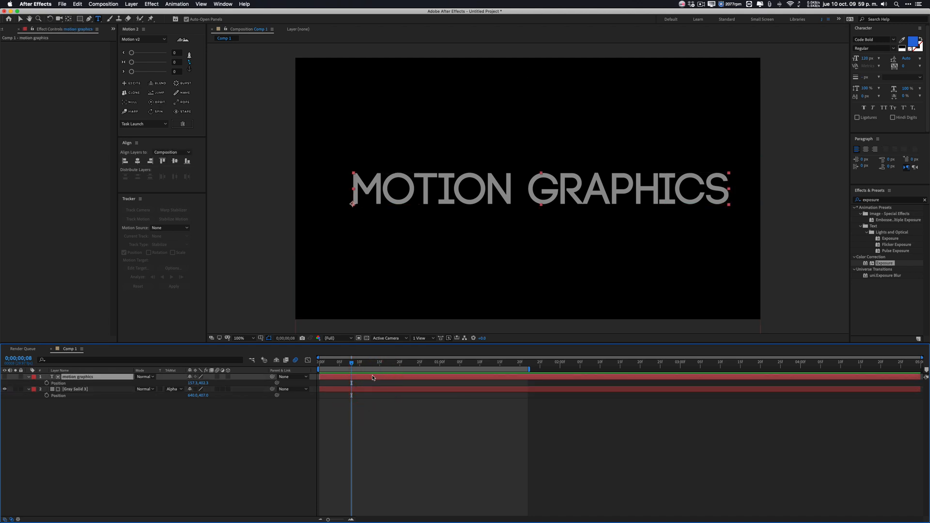
click(77, 388)
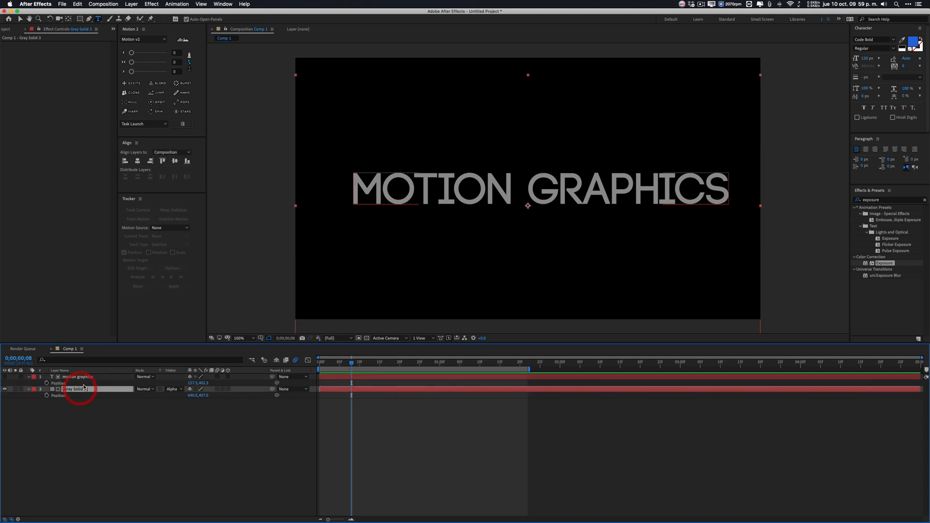
click(87, 379)
click(87, 380)
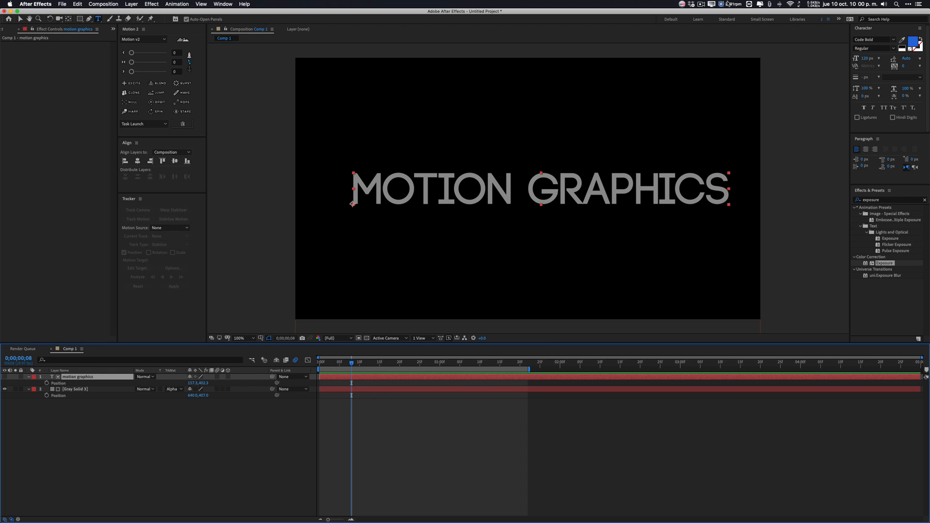
click(701, 3)
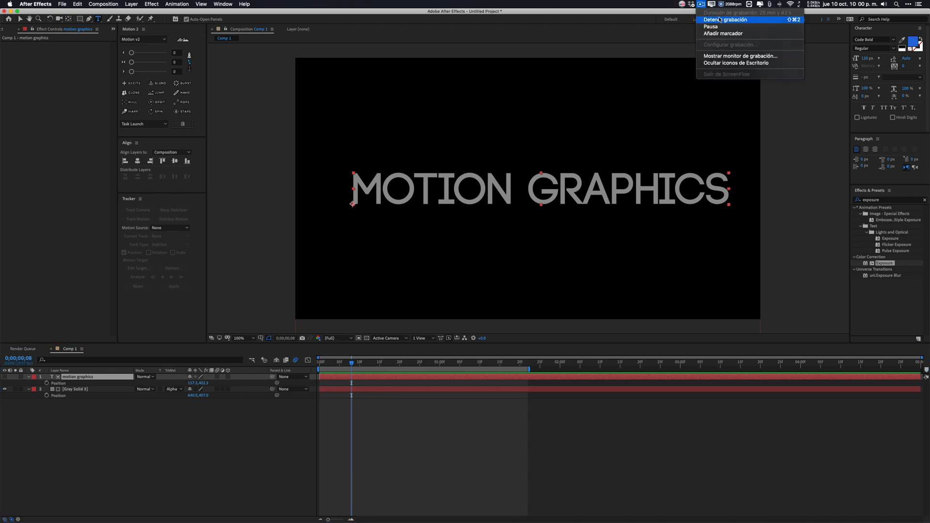